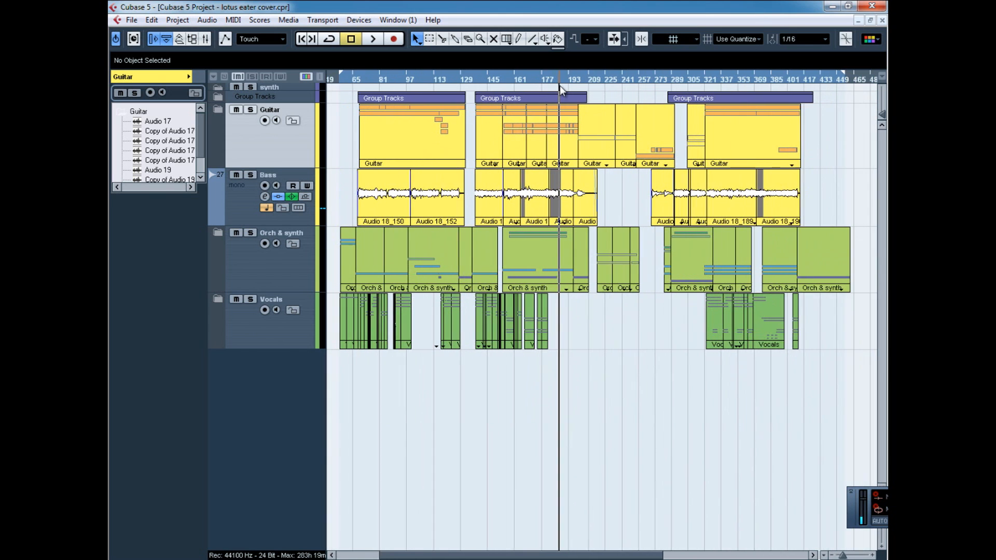
Move the project cursor to the start of the song and look through the tracks inside the Vocals folder.
{"action": "left_click", "coordinate": [354, 78]}
{"action": "left_click_drag", "start_coordinate": [355, 79], "coordinate": [349, 80]}
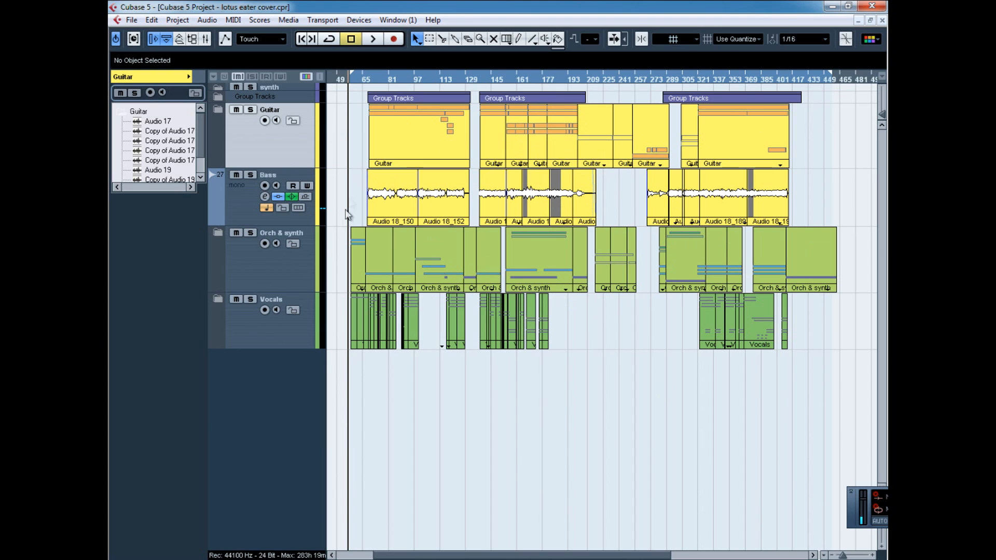
{"action": "left_click", "coordinate": [219, 299]}
{"action": "scroll", "coordinate": [400, 388], "scroll_direction": "down", "scroll_amount": 4}
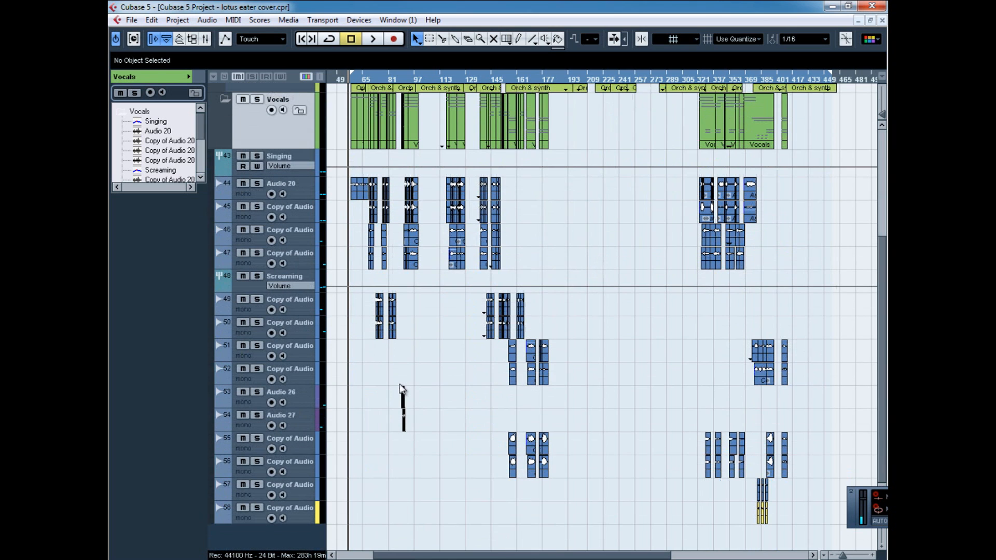
{"action": "left_click", "coordinate": [254, 521]}
{"action": "scroll", "coordinate": [248, 210], "scroll_direction": "up", "scroll_amount": 4}
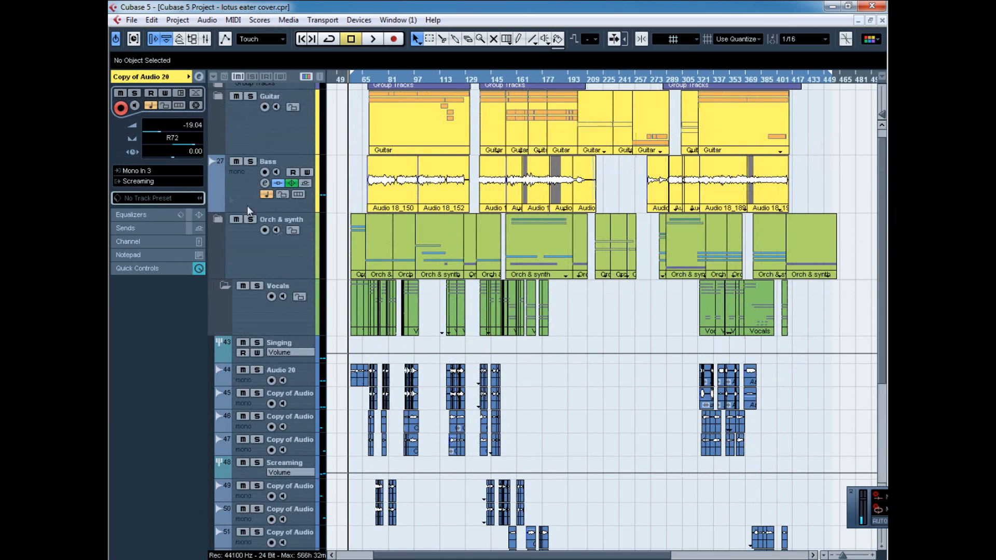
{"action": "left_click", "coordinate": [224, 286]}
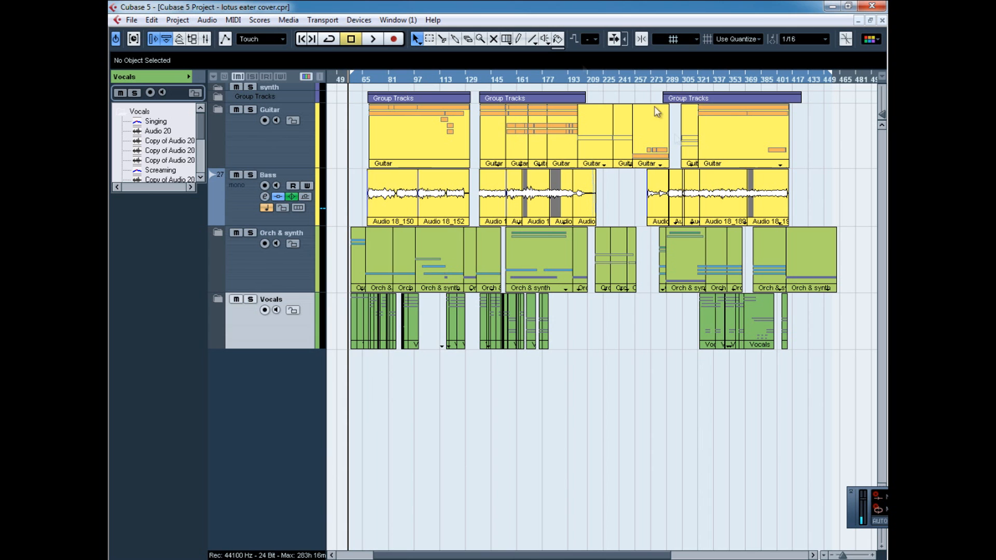
Place the project cursor at bar 57 and start playback from there.
{"action": "left_click_drag", "start_coordinate": [358, 80], "coordinate": [345, 107]}
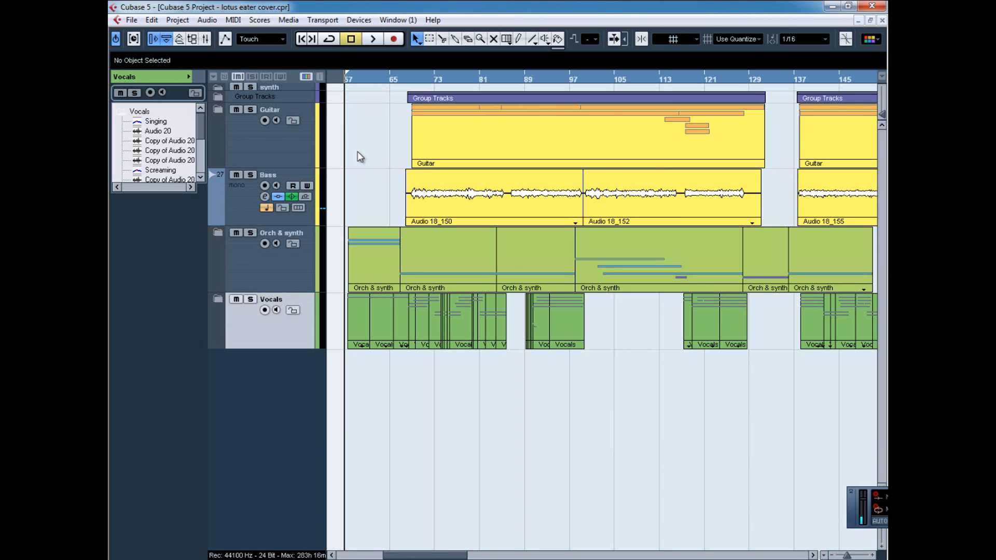
{"action": "left_click_drag", "start_coordinate": [356, 85], "coordinate": [348, 98]}
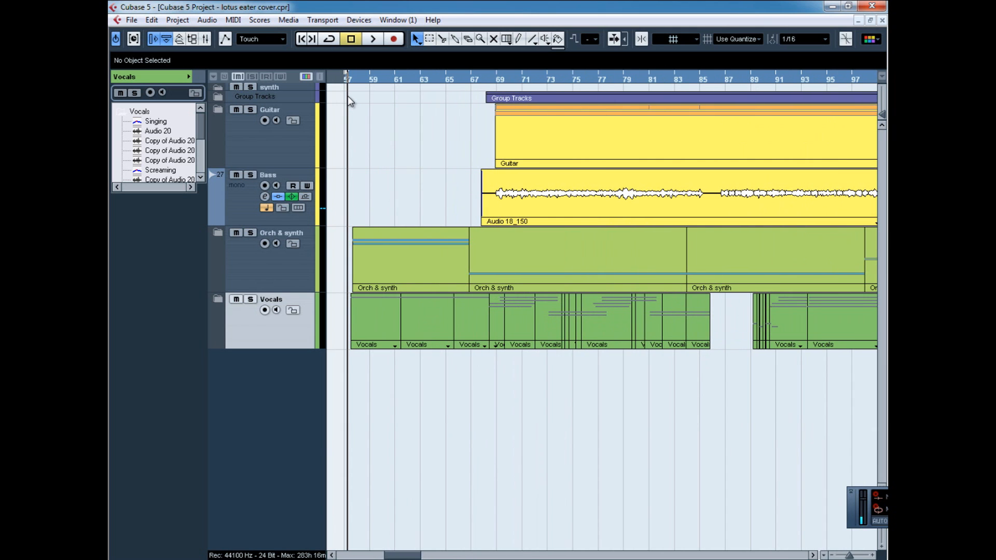
{"action": "key", "text": "space"}
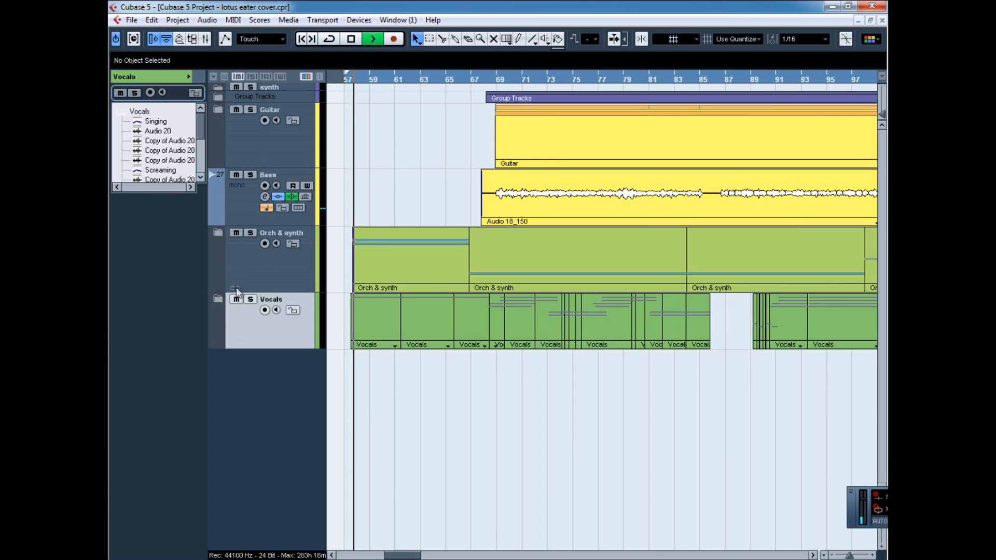
While the song plays, inspect the contents of the Vocals and Orch & synth folders, including the MIDI 11 and MIDI 12 tracks.
{"action": "left_click", "coordinate": [217, 298]}
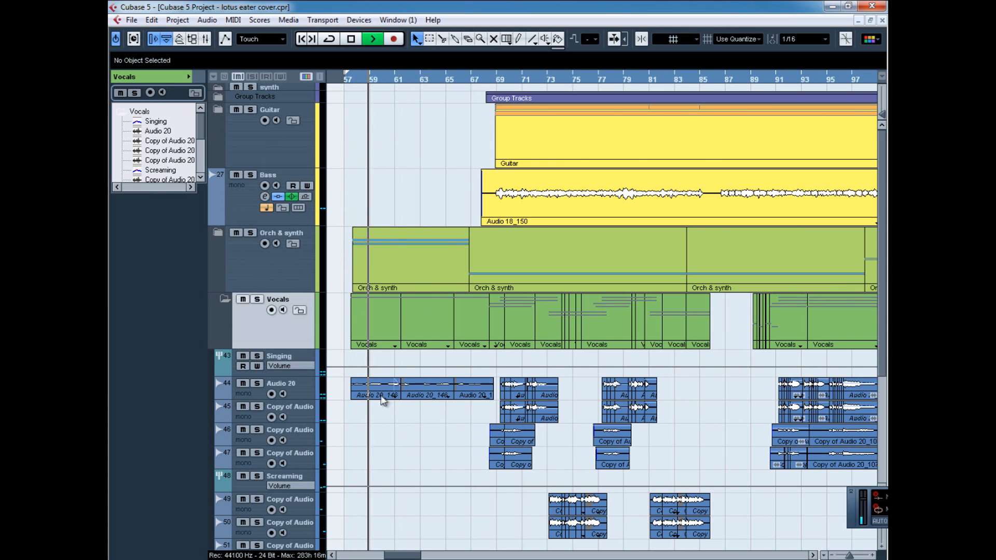
{"action": "left_click", "coordinate": [223, 300]}
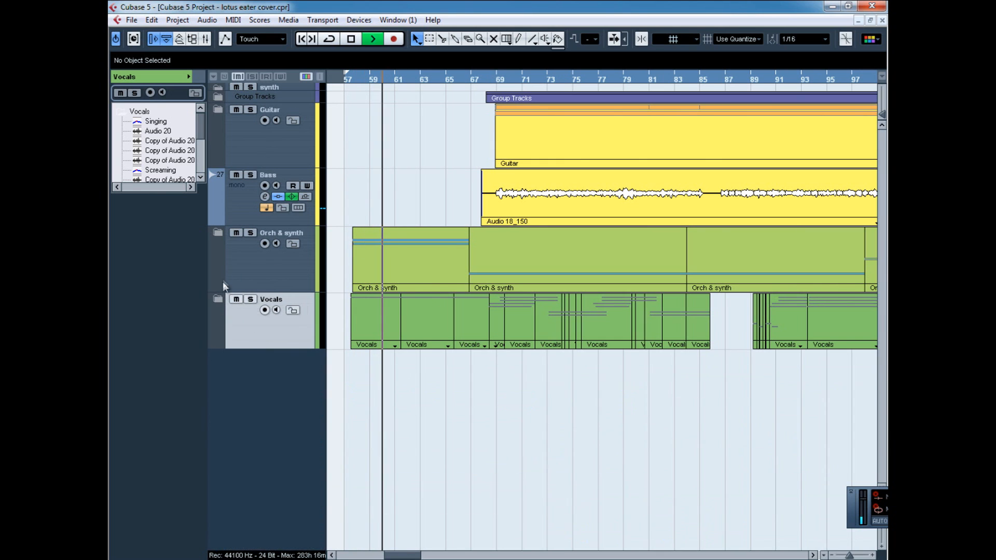
{"action": "left_click", "coordinate": [217, 236]}
{"action": "left_click", "coordinate": [220, 230]}
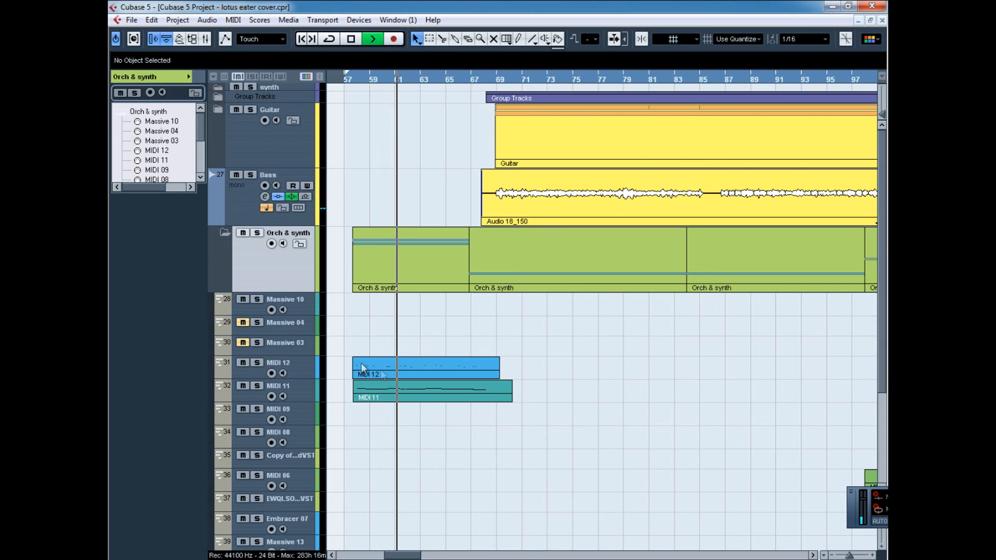
{"action": "left_click", "coordinate": [257, 398]}
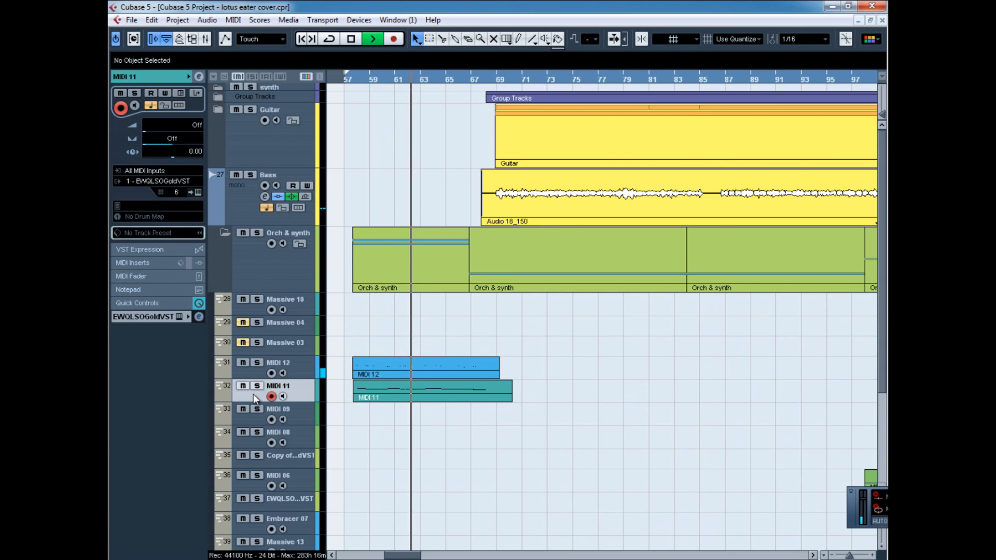
{"action": "left_click", "coordinate": [252, 368]}
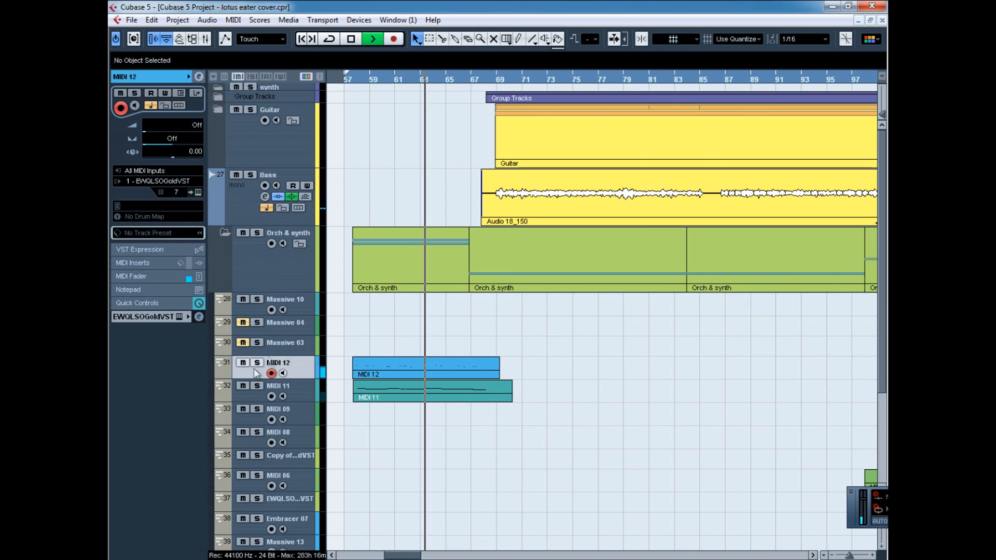
{"action": "left_click", "coordinate": [226, 234]}
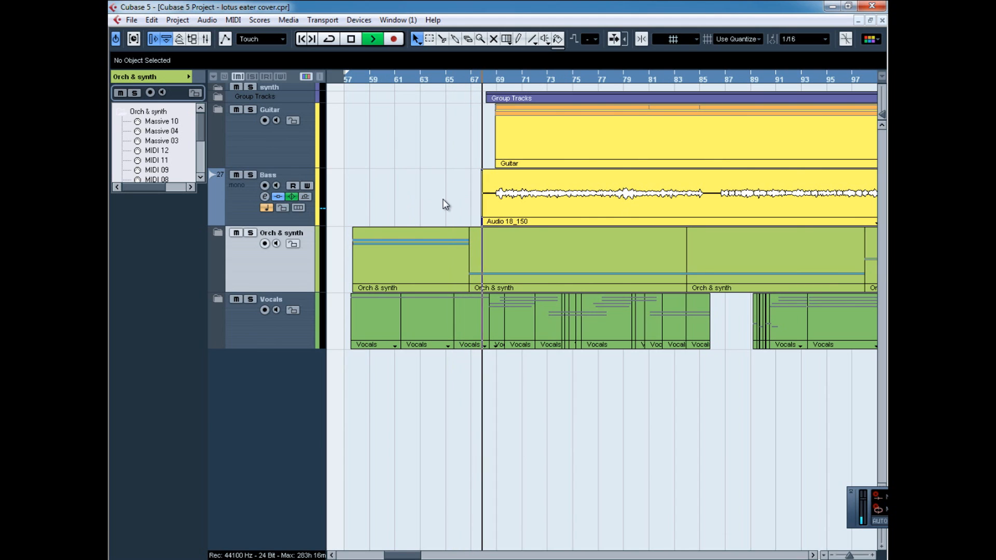
Expand the Group Tracks folder, solo the Drums group, and look over its drum tracks.
{"action": "left_click", "coordinate": [219, 98]}
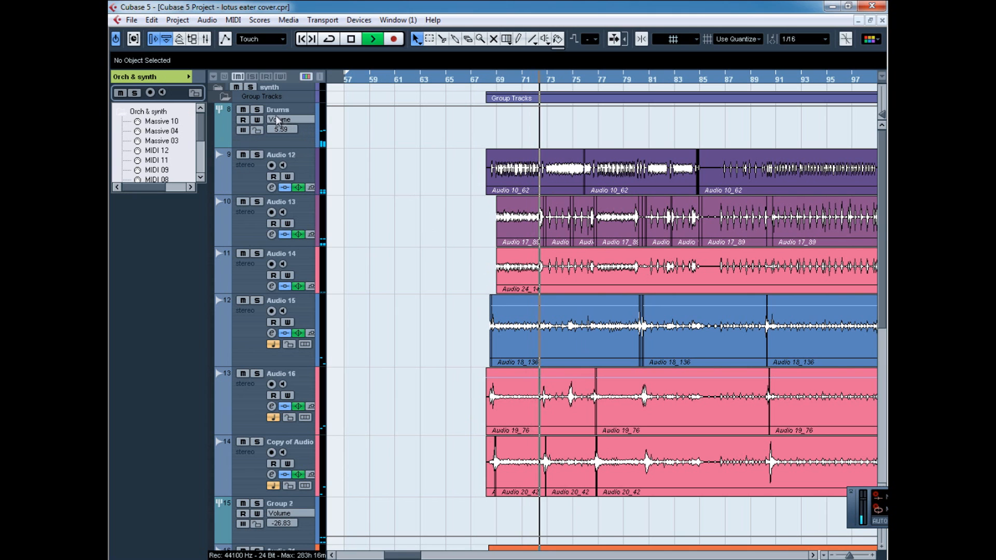
{"action": "left_click", "coordinate": [257, 110]}
{"action": "scroll", "coordinate": [344, 356], "scroll_direction": "down", "scroll_amount": 5}
{"action": "scroll", "coordinate": [385, 327], "scroll_direction": "up", "scroll_amount": 5}
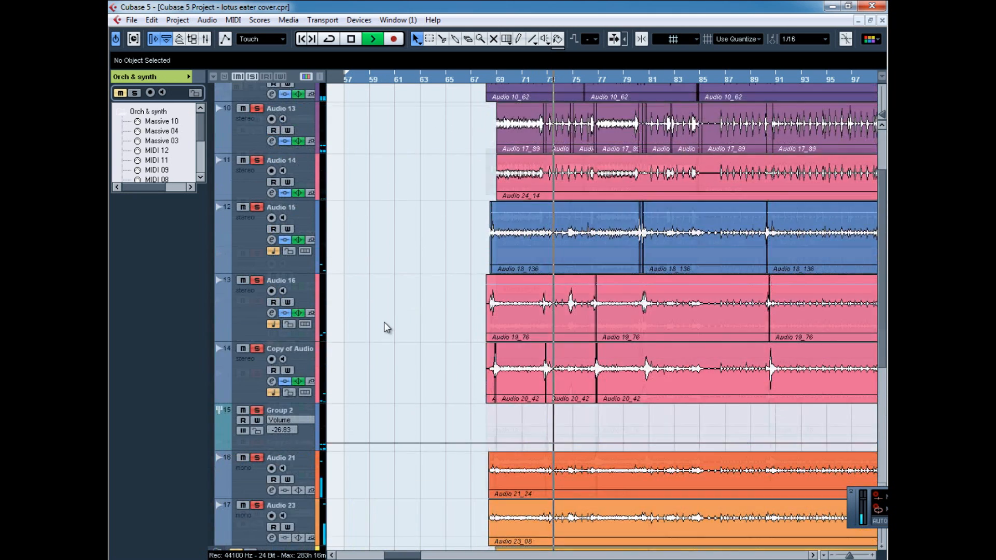
{"action": "scroll", "coordinate": [488, 311], "scroll_direction": "down", "scroll_amount": 4}
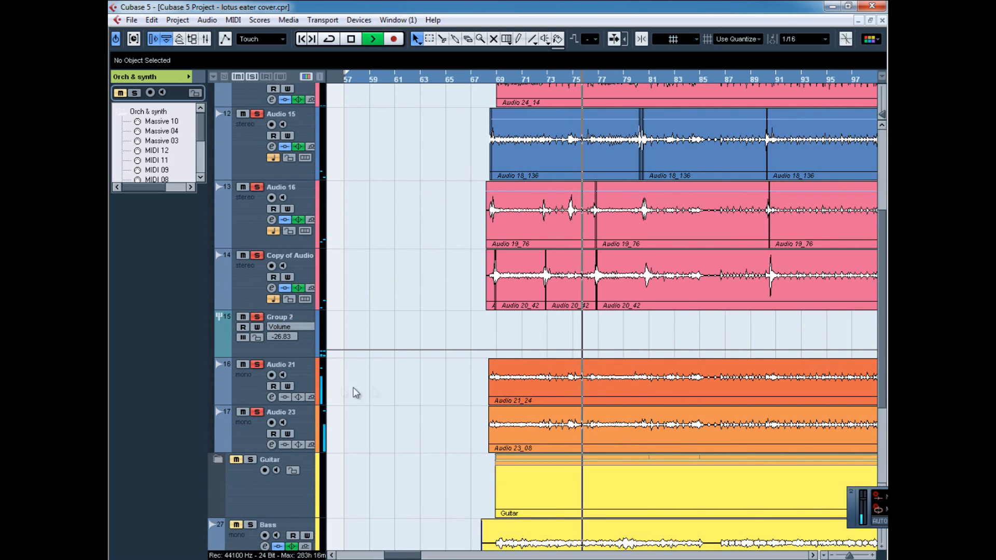
{"action": "scroll", "coordinate": [401, 348], "scroll_direction": "up", "scroll_amount": 4}
Open the channel settings of Audio 12 and inspect its GClip insert.
{"action": "left_click", "coordinate": [253, 177]}
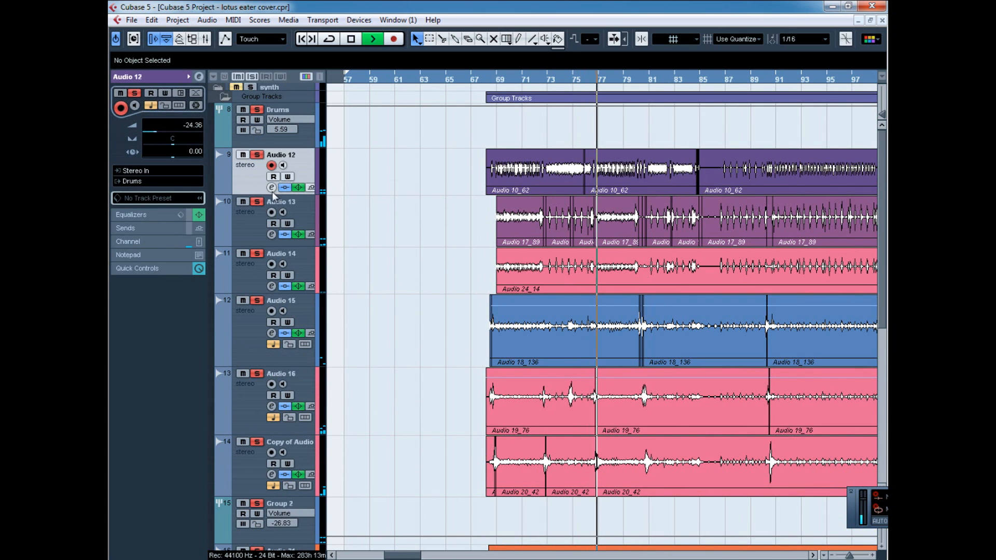
{"action": "left_click", "coordinate": [271, 187]}
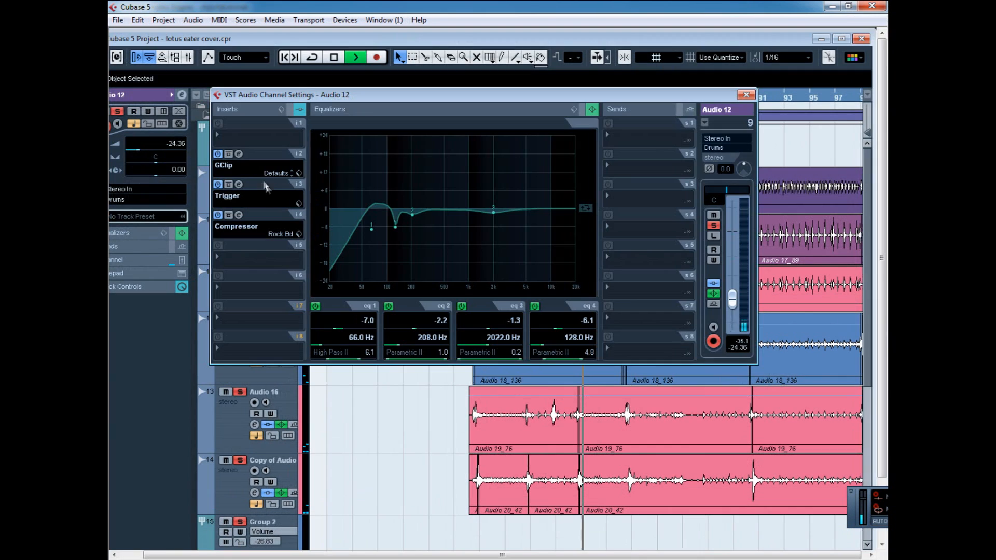
{"action": "left_click", "coordinate": [239, 154]}
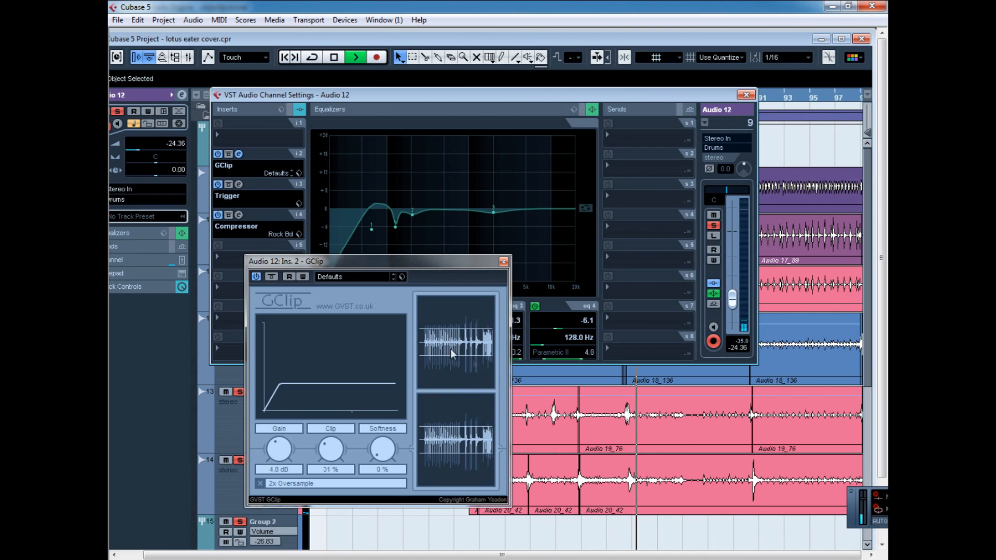
{"action": "left_click", "coordinate": [504, 261]}
Inspect the Trigger insert on Audio 12, viewing the settings of the FYAD Kick and Kick 5 SSDR sample slots.
{"action": "left_click", "coordinate": [239, 185]}
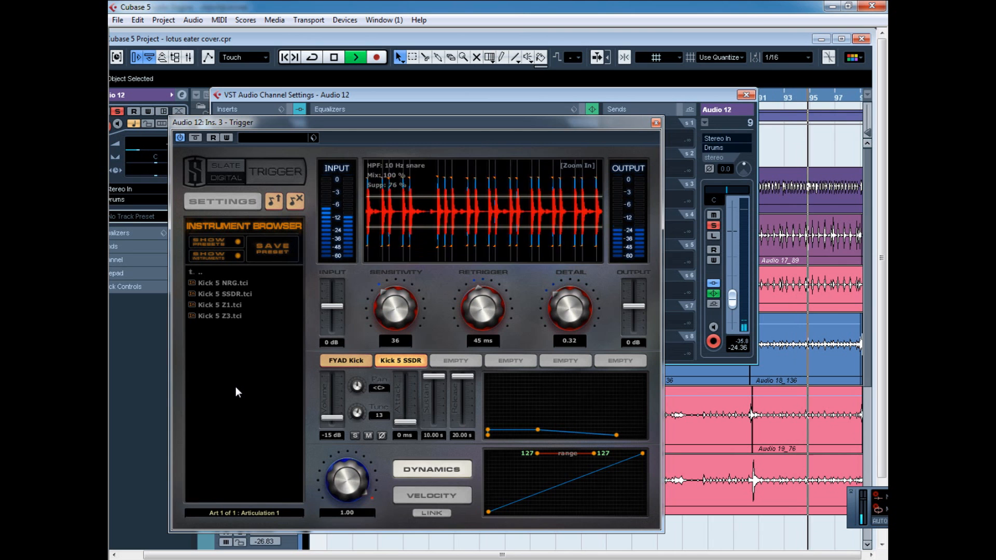
{"action": "left_click", "coordinate": [346, 360]}
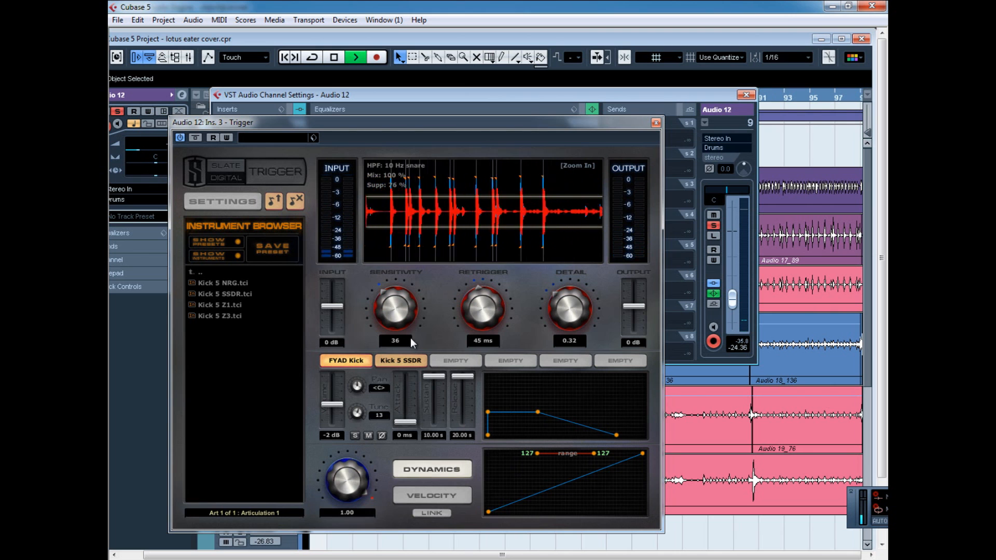
{"action": "left_click", "coordinate": [403, 363]}
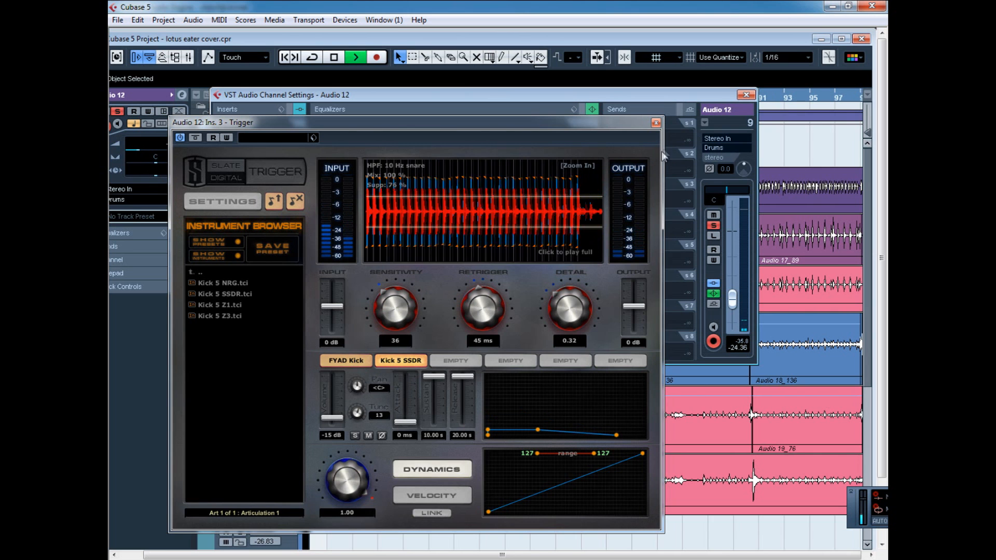
{"action": "left_click", "coordinate": [657, 124]}
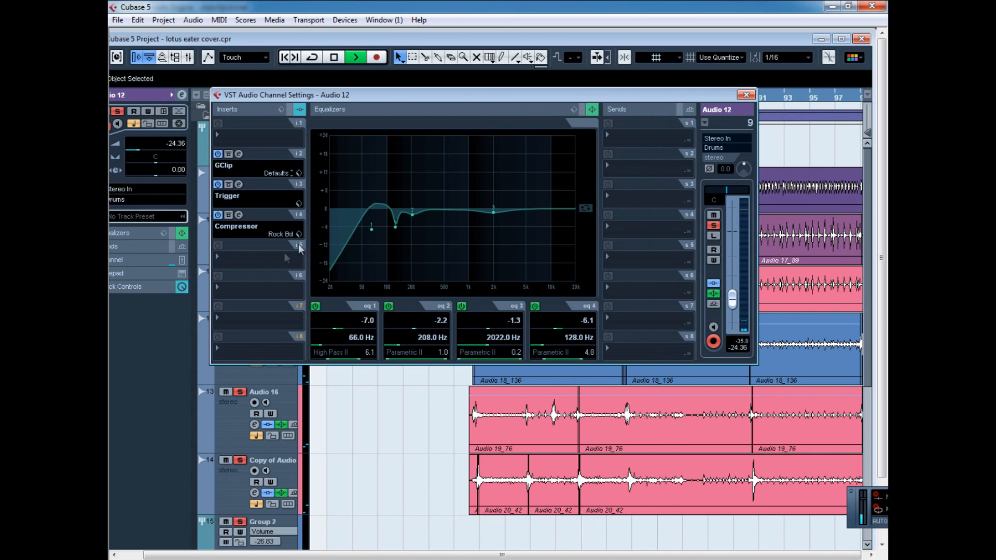
Check the Compressor insert on Audio 12 and its preset list, and return to the maximized project window.
{"action": "left_click", "coordinate": [239, 215]}
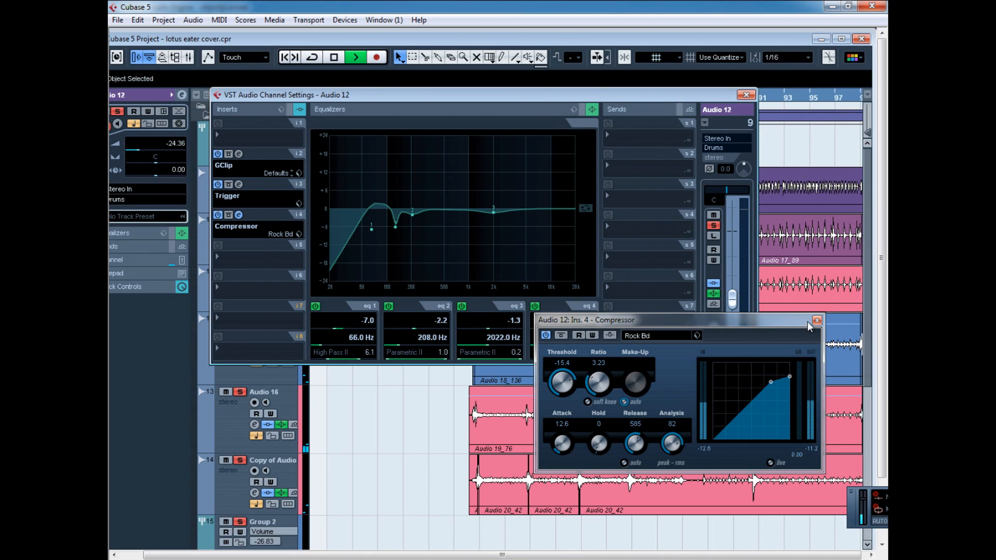
{"action": "left_click", "coordinate": [645, 337]}
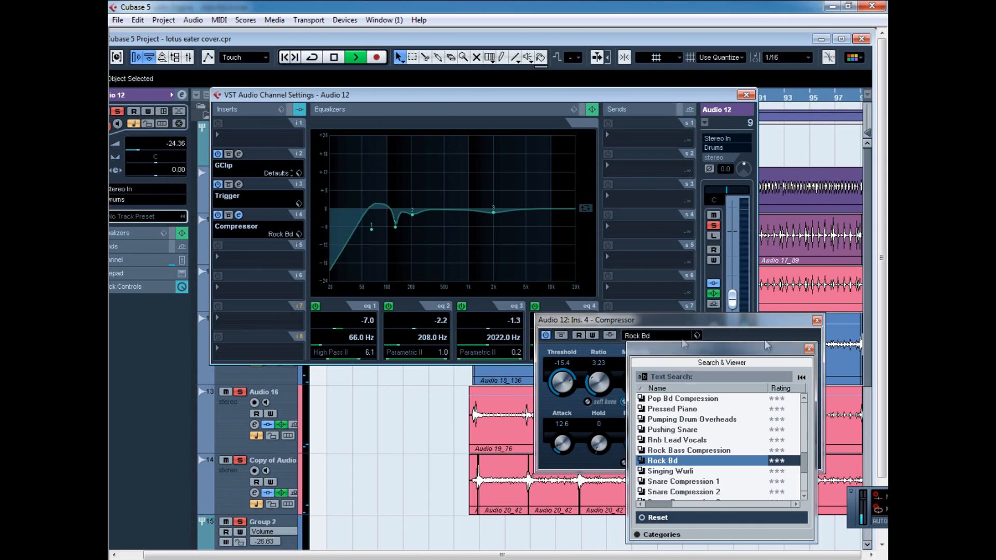
{"action": "left_click", "coordinate": [809, 351]}
{"action": "left_click", "coordinate": [817, 320]}
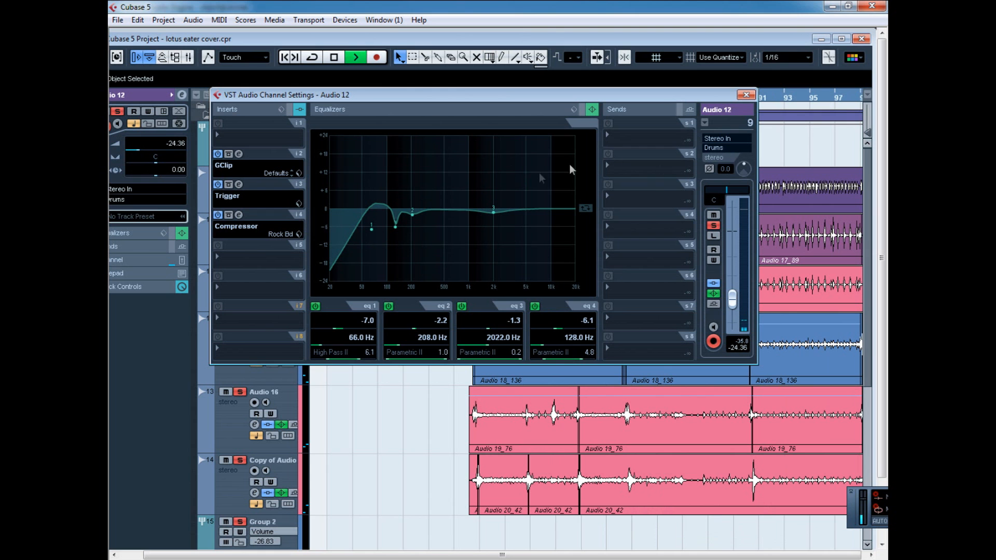
{"action": "left_click", "coordinate": [746, 95]}
{"action": "left_click", "coordinate": [841, 39]}
Open the channel settings of Audio 13 and inspect its StudioEQ and Trigger inserts.
{"action": "left_click", "coordinate": [247, 219]}
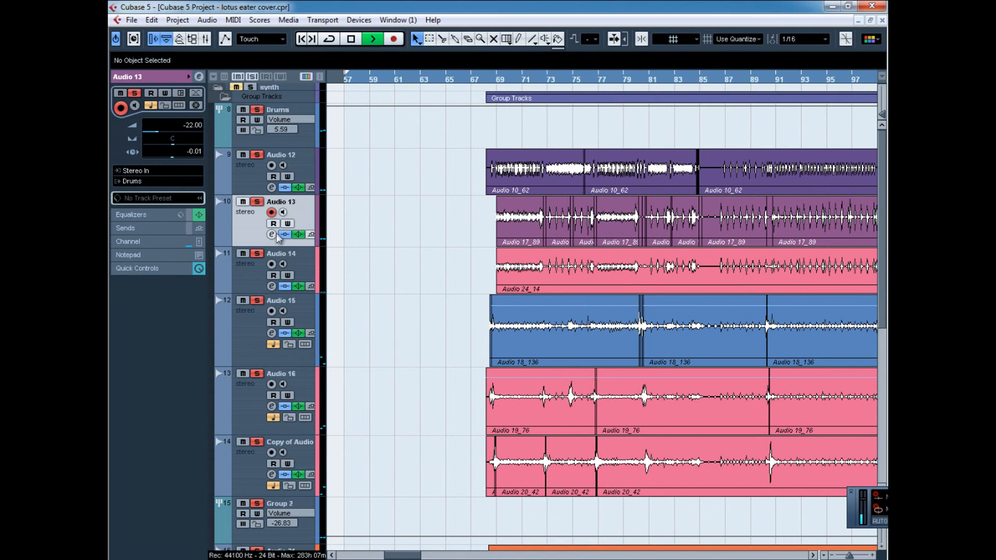
{"action": "left_click", "coordinate": [272, 234]}
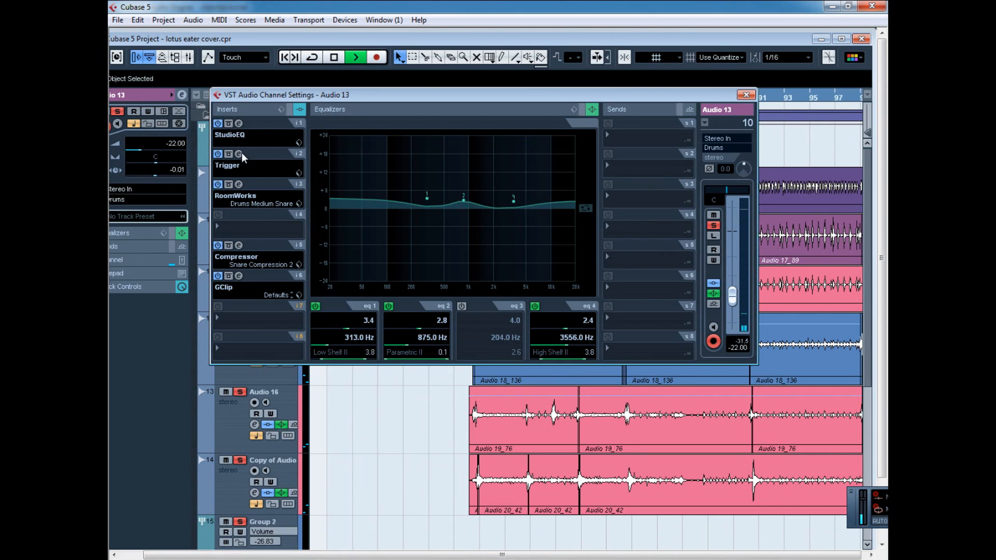
{"action": "left_click", "coordinate": [239, 123]}
{"action": "left_click", "coordinate": [736, 208]}
{"action": "left_click", "coordinate": [238, 154]}
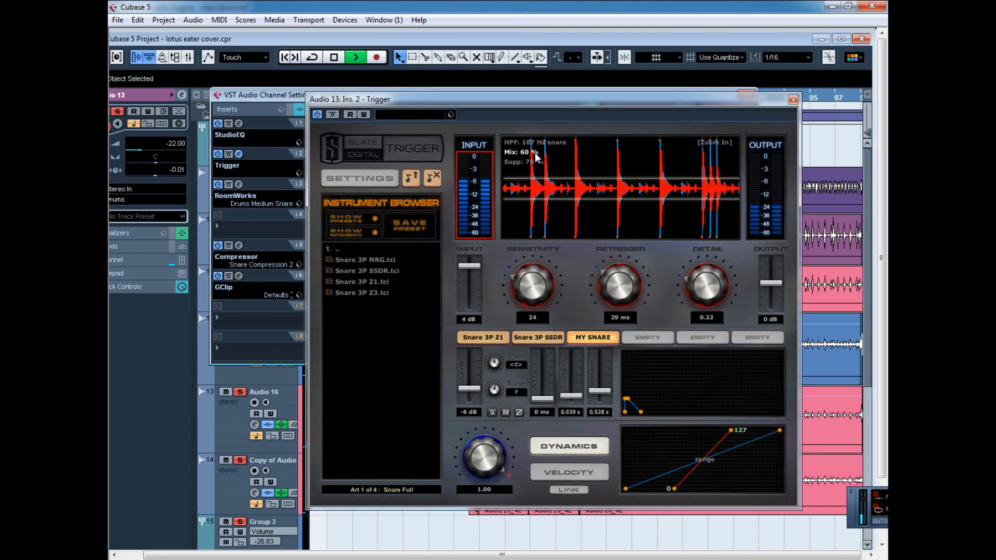
{"action": "left_click", "coordinate": [793, 99]}
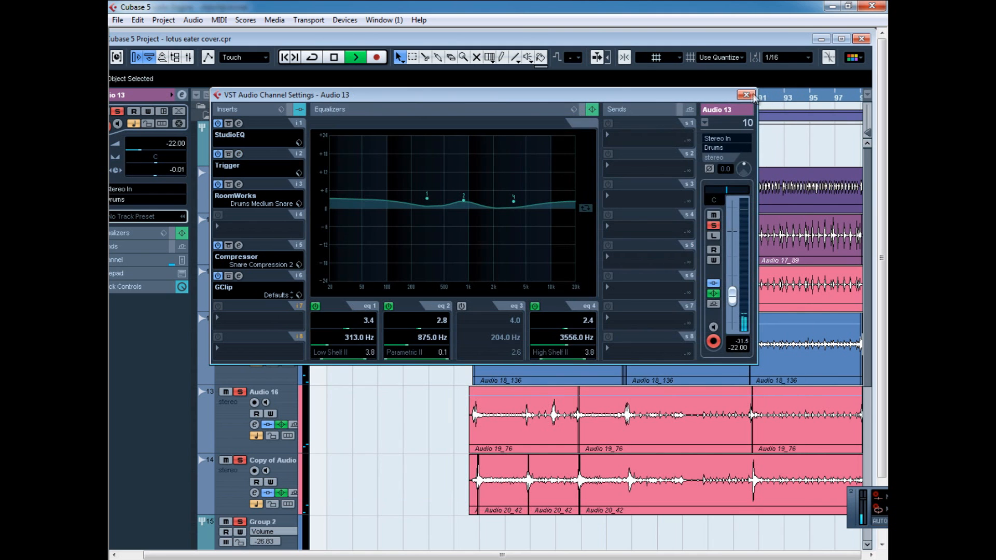
{"action": "left_click", "coordinate": [745, 96]}
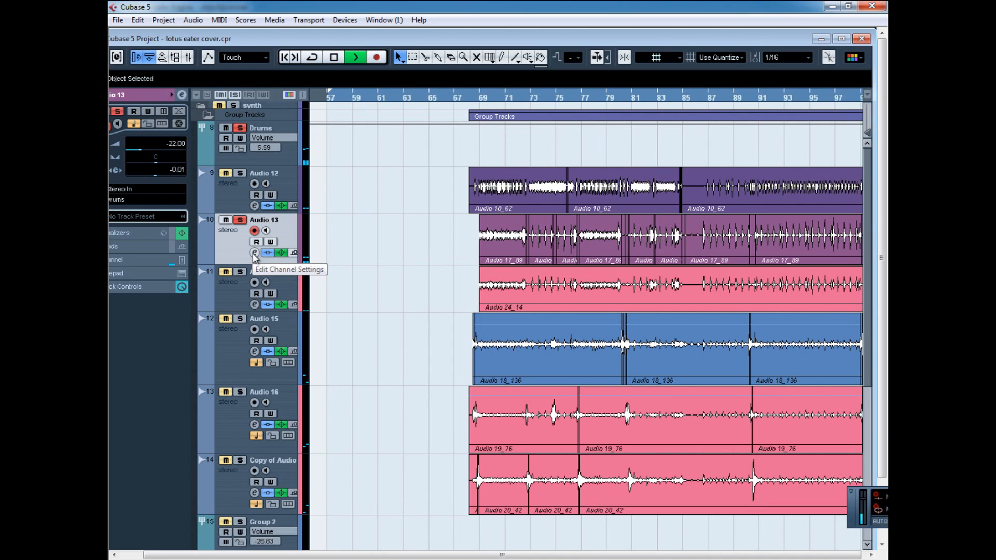
Play Audio 13 from about bar 71 and review its Trigger insert once more.
{"action": "left_click", "coordinate": [514, 98]}
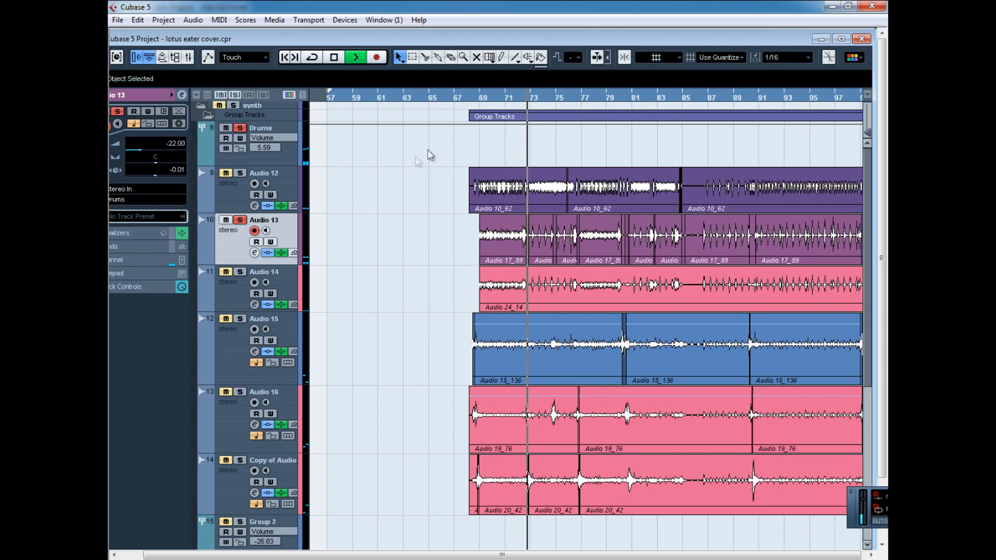
{"action": "left_click", "coordinate": [254, 253]}
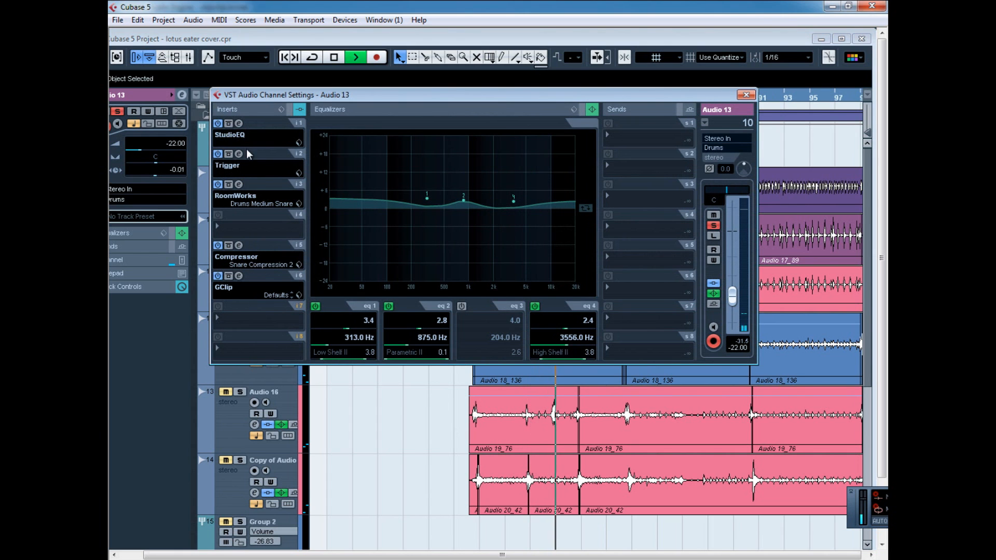
{"action": "left_click", "coordinate": [239, 154]}
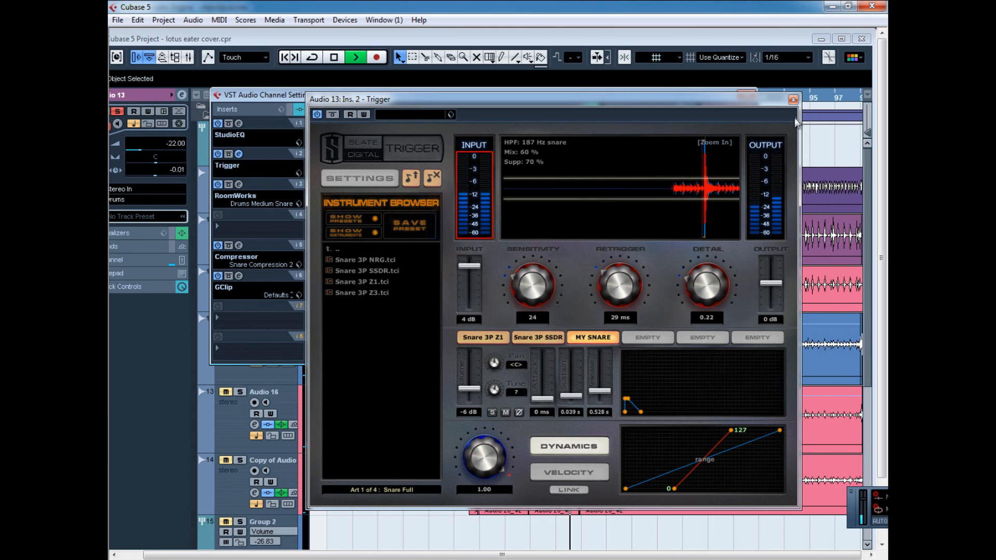
{"action": "left_click", "coordinate": [793, 99]}
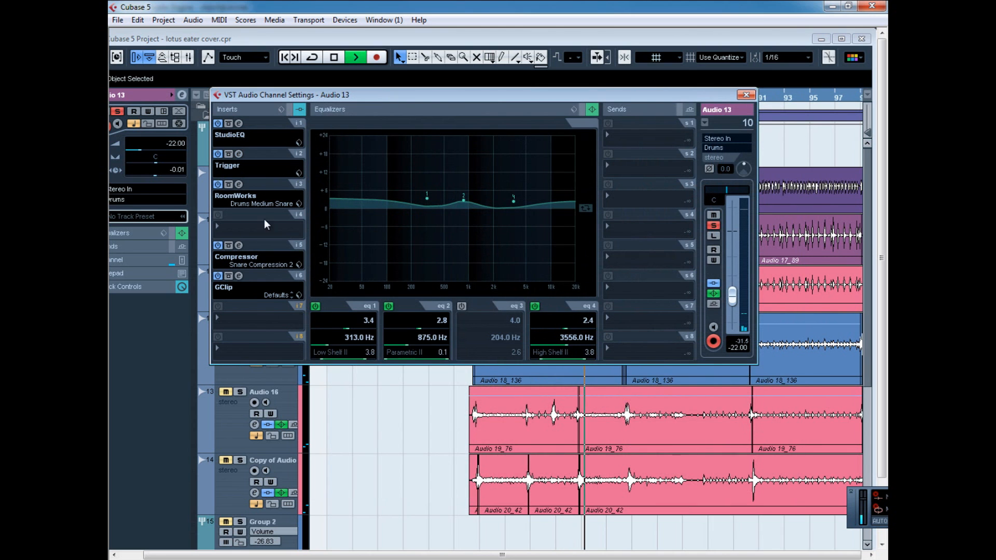
Inspect the Trigger insert on Audio 13, viewing the Snare 3P Z1, Snare 3P SSDR and MY SNARE sample slots.
{"action": "left_click", "coordinate": [239, 154]}
{"action": "left_click", "coordinate": [476, 339]}
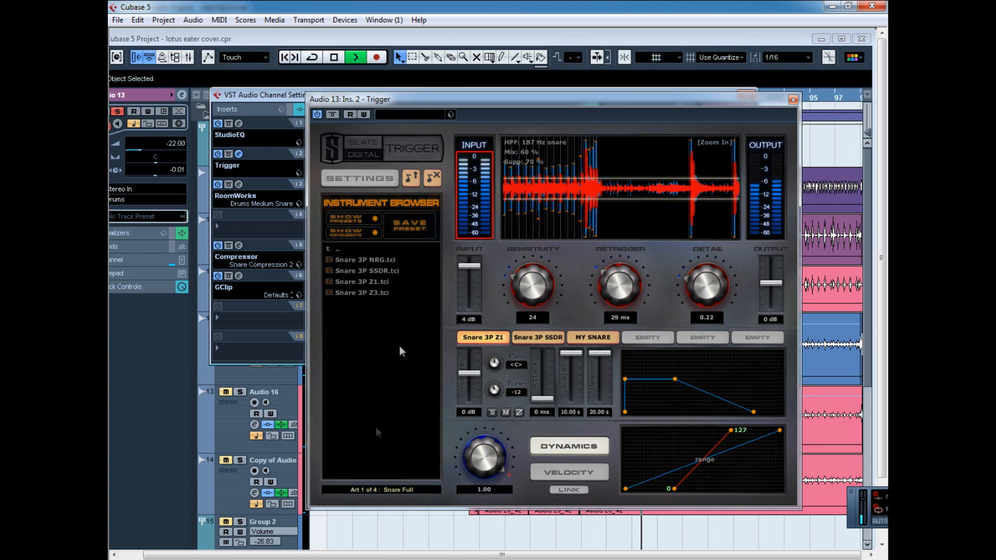
{"action": "left_click", "coordinate": [531, 339]}
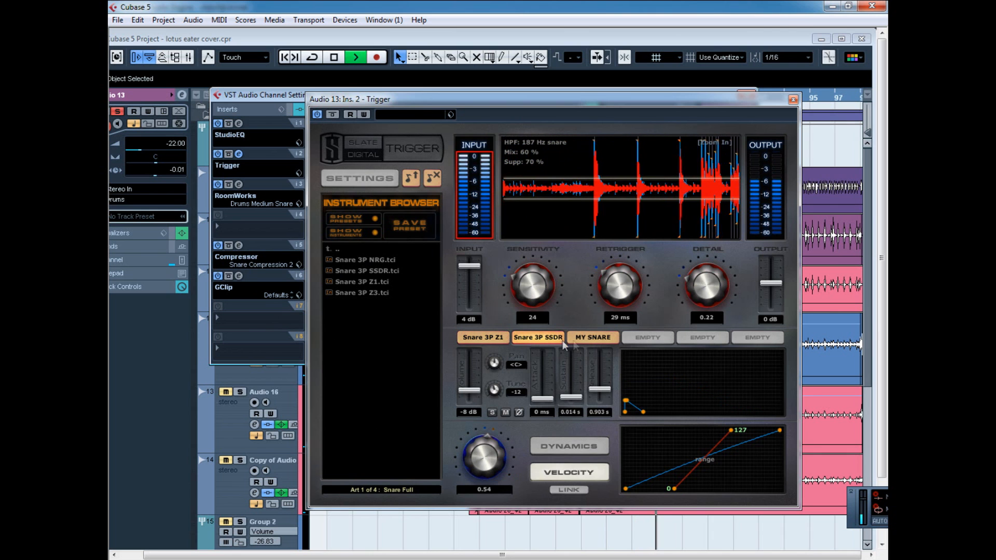
{"action": "left_click", "coordinate": [591, 336]}
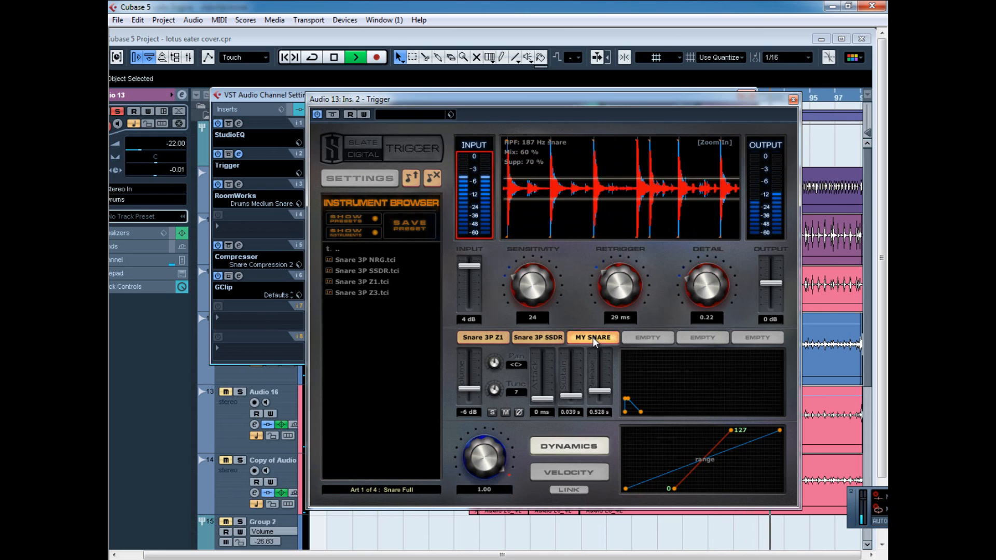
Toggle the mute of the MY SNARE slot in Audio 13's Trigger to compare the sound, and close the plug-in.
{"action": "left_click", "coordinate": [505, 413]}
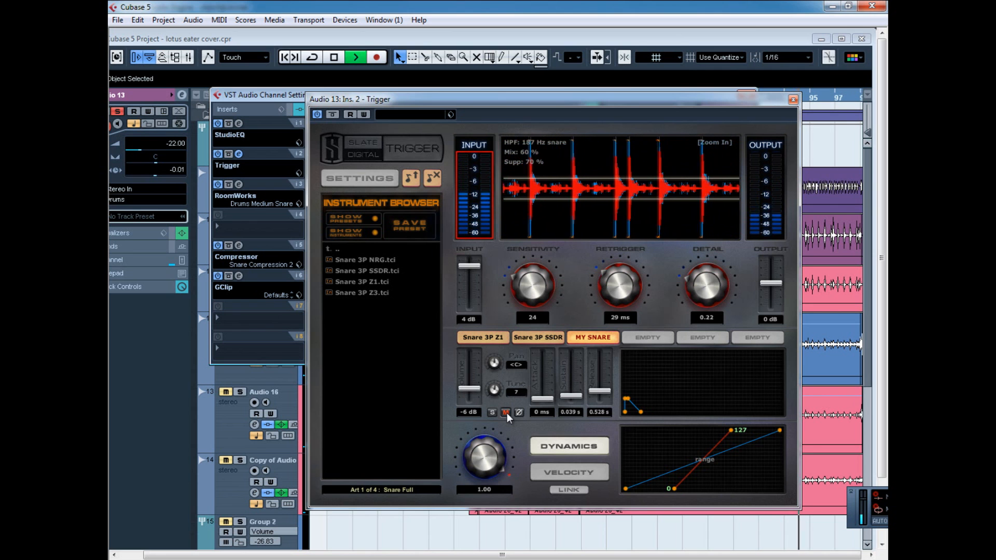
{"action": "left_click", "coordinate": [506, 412]}
{"action": "left_click", "coordinate": [507, 412]}
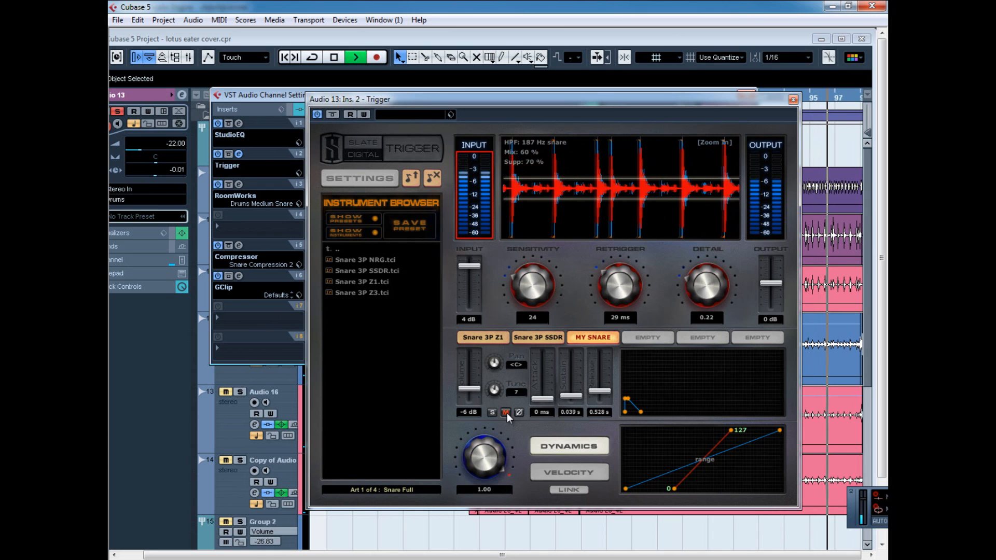
{"action": "left_click", "coordinate": [793, 99]}
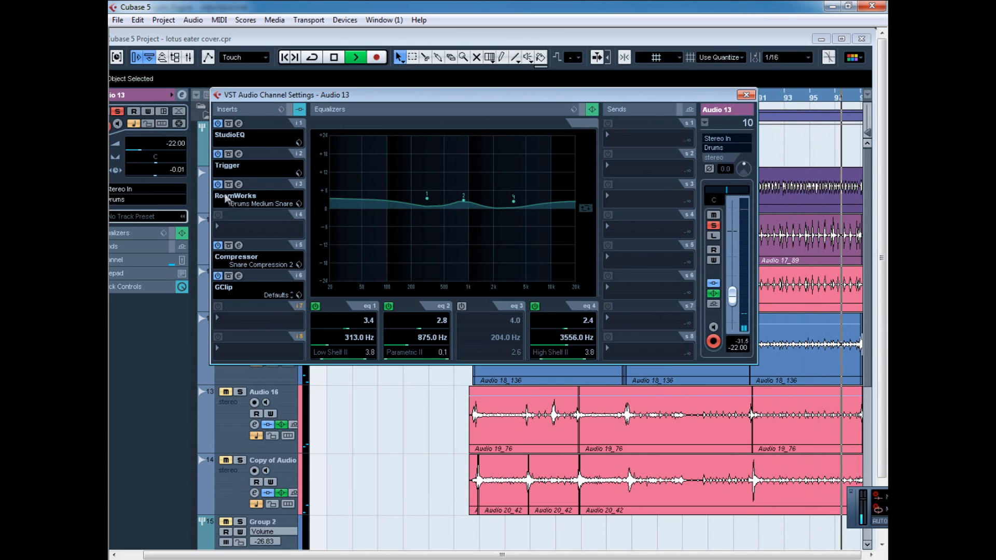
Inspect the RoomWorks and Compressor inserts on Audio 13, closing each plug-in after viewing its settings.
{"action": "left_click", "coordinate": [238, 185]}
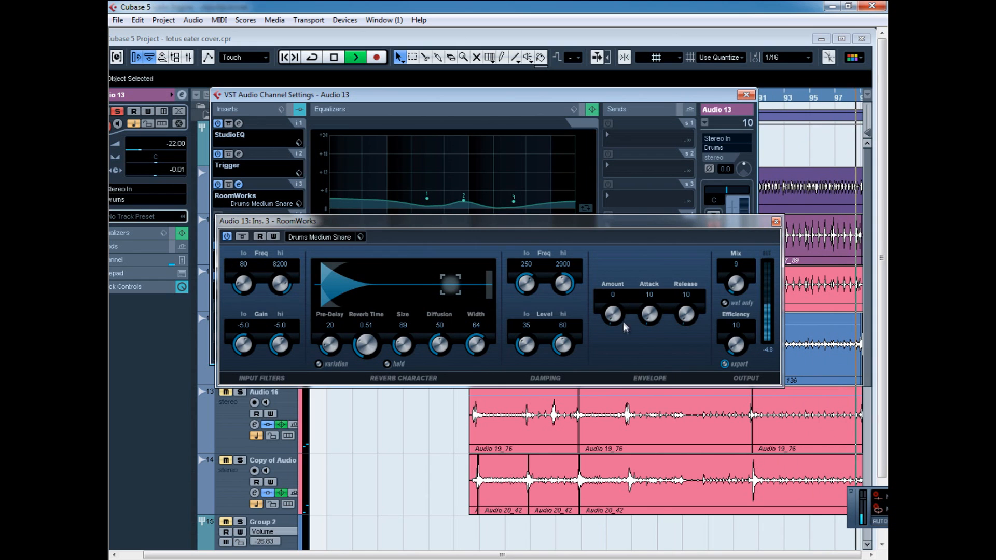
{"action": "left_click", "coordinate": [777, 222]}
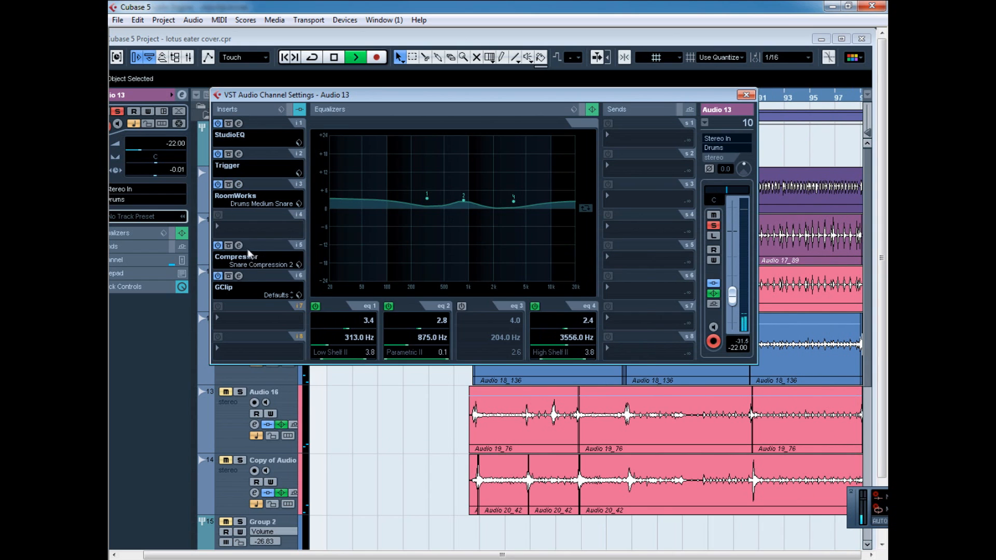
{"action": "left_click", "coordinate": [238, 246]}
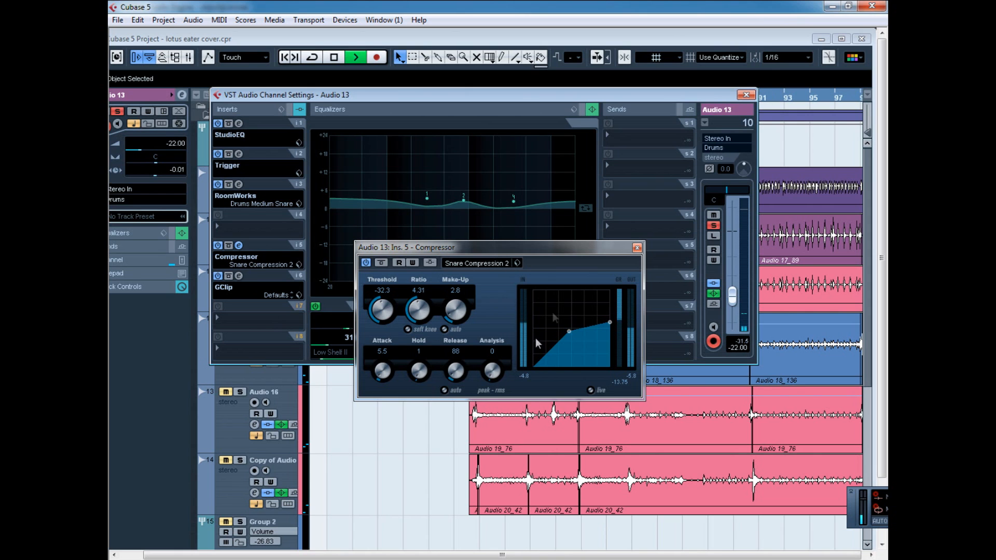
{"action": "left_click", "coordinate": [638, 248]}
Check the GClip insert on Audio 13, close the channel settings and return to the maximized project window.
{"action": "left_click", "coordinate": [240, 275]}
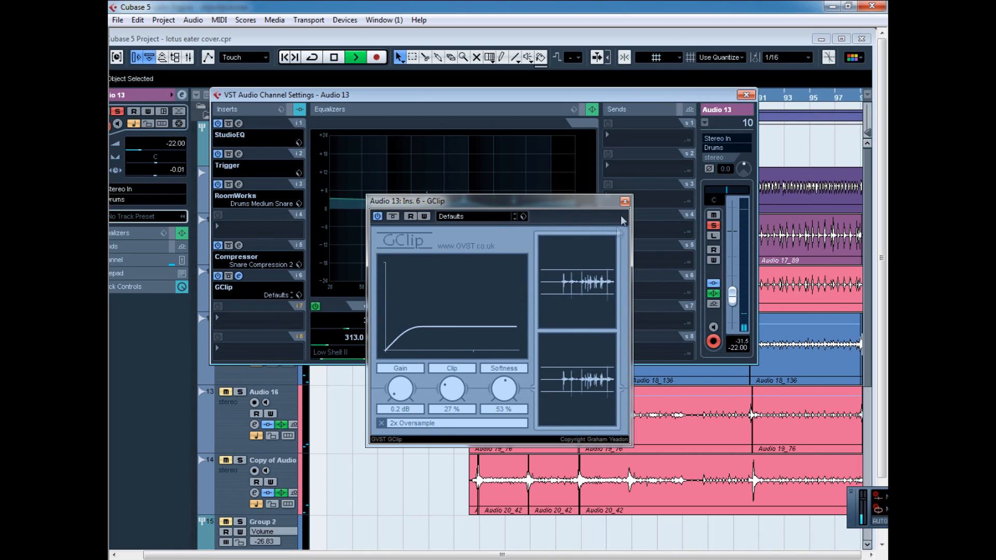
{"action": "left_click", "coordinate": [625, 200]}
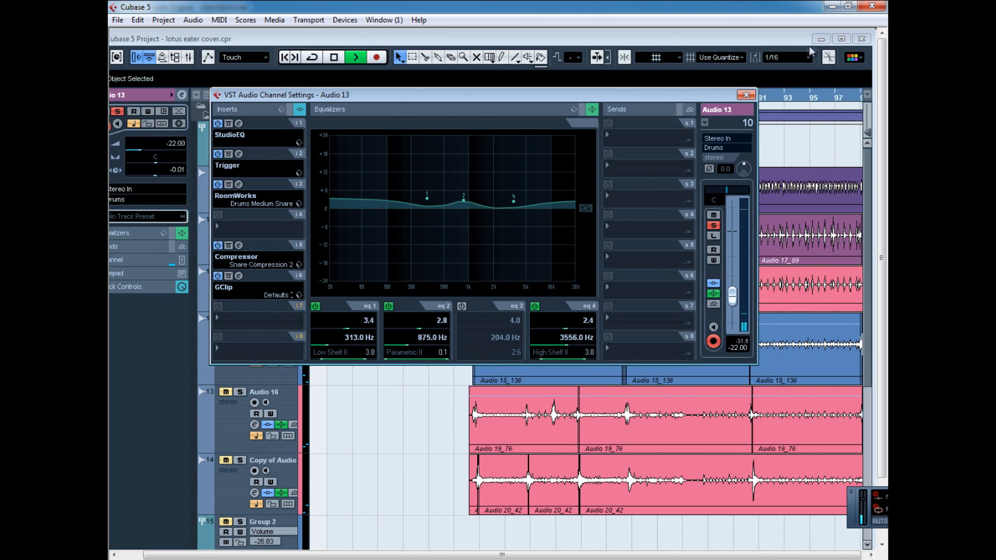
{"action": "left_click", "coordinate": [747, 95]}
{"action": "left_click", "coordinate": [840, 38]}
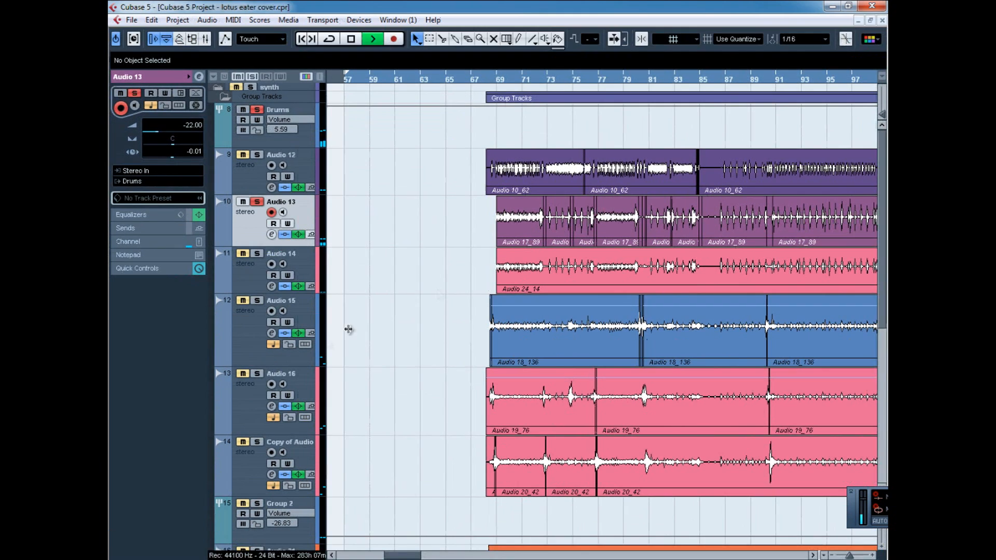
Solo Audio 14 in place of Audio 13 and select the Audio 14 track.
{"action": "left_click", "coordinate": [256, 255]}
{"action": "left_click", "coordinate": [257, 201]}
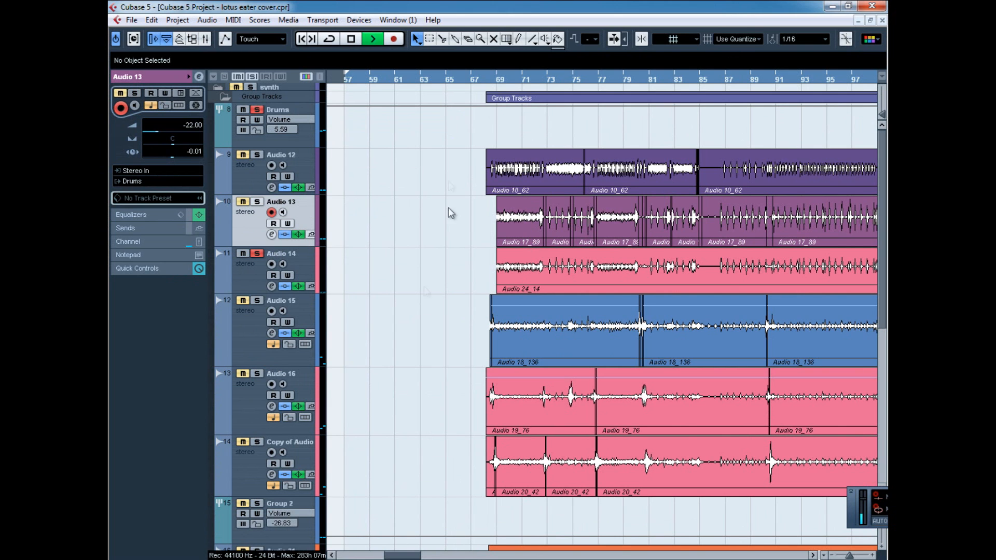
{"action": "left_click", "coordinate": [815, 555]}
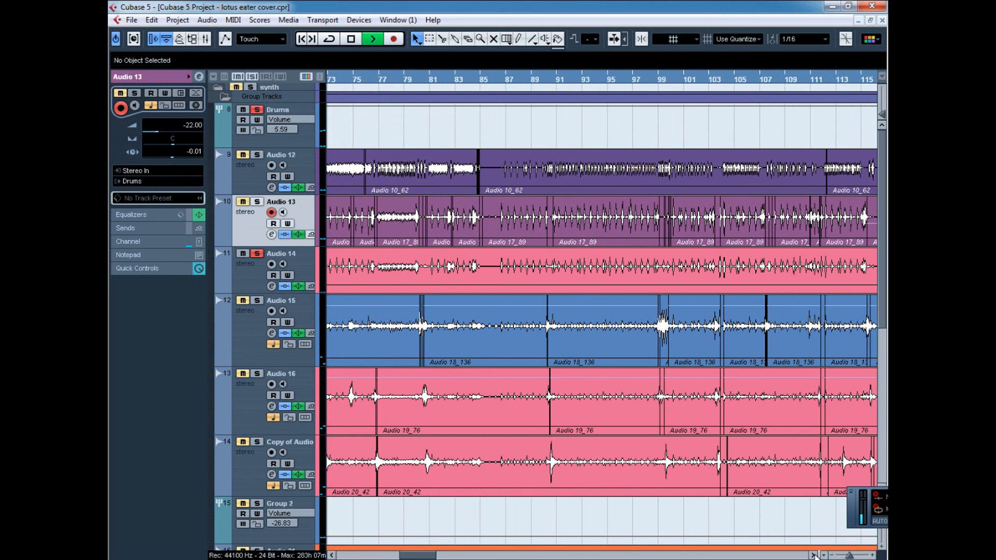
{"action": "left_click", "coordinate": [257, 276]}
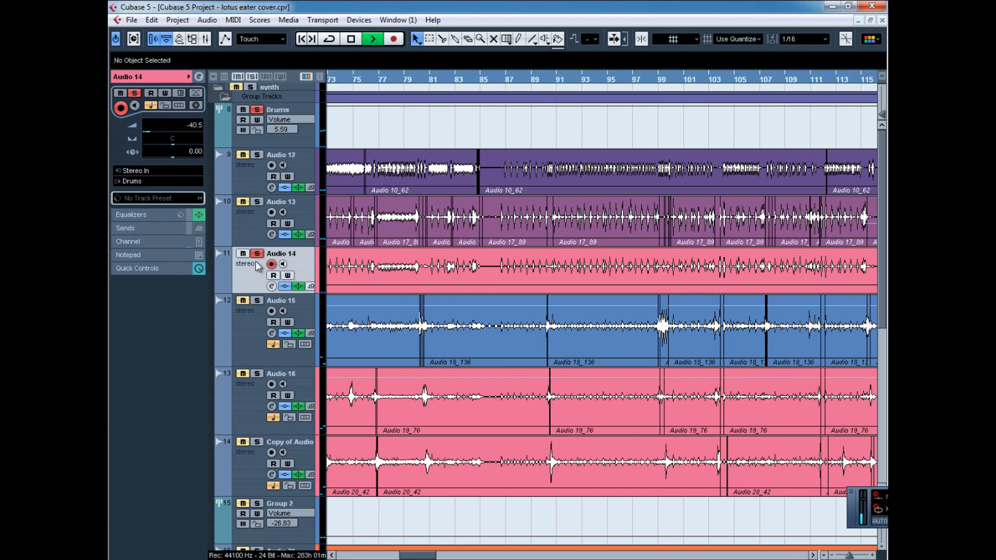
Solo Audio 15, Audio 16 and Copy of Audio 16 in place of Audio 14, and play from about bar 68.
{"action": "left_click", "coordinate": [257, 301]}
{"action": "left_click", "coordinate": [257, 253]}
{"action": "left_click", "coordinate": [257, 373]}
{"action": "left_click", "coordinate": [257, 442]}
{"action": "left_click_drag", "start_coordinate": [426, 558], "coordinate": [411, 557]}
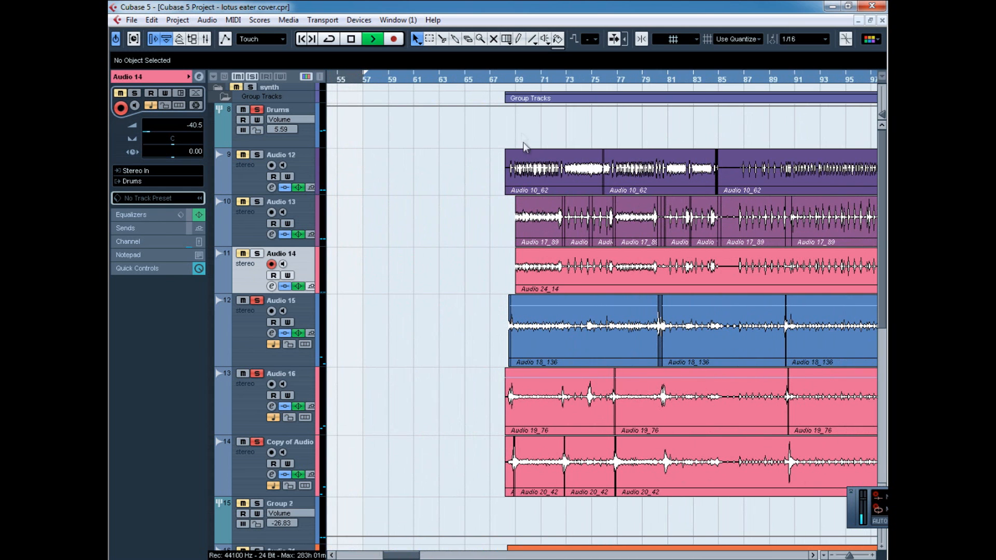
{"action": "left_click_drag", "start_coordinate": [507, 78], "coordinate": [496, 136]}
Open Audio 15's Trigger insert from its channel settings, view the tom1 slot and browse to the Sneap Chimaira sample folder.
{"action": "left_click", "coordinate": [271, 333]}
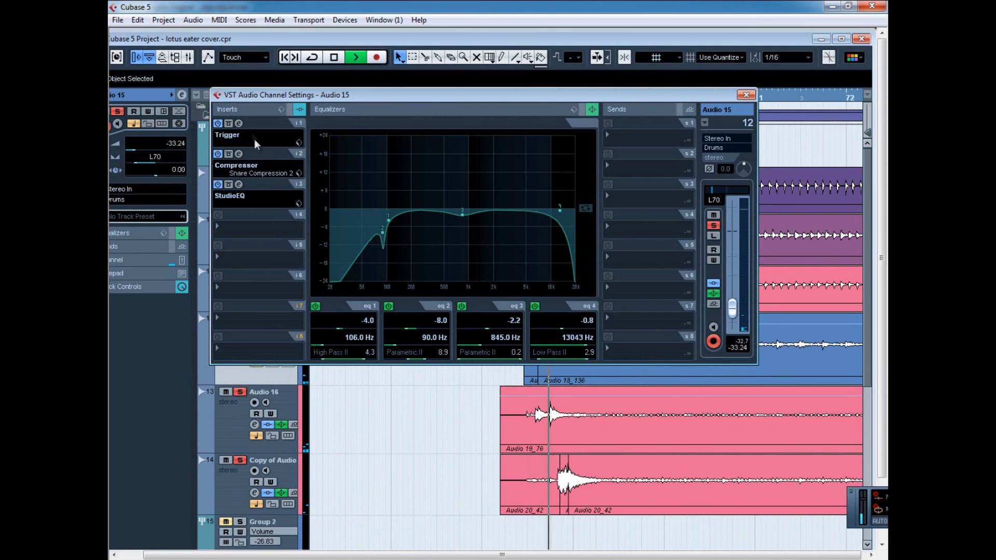
{"action": "left_click", "coordinate": [239, 123]}
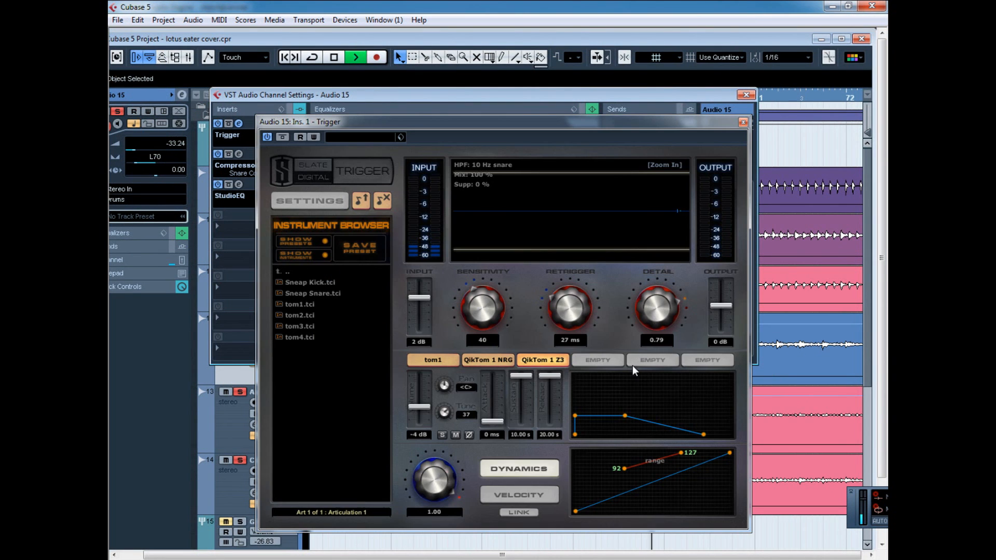
{"action": "left_click", "coordinate": [428, 358]}
{"action": "double_click", "coordinate": [310, 273]}
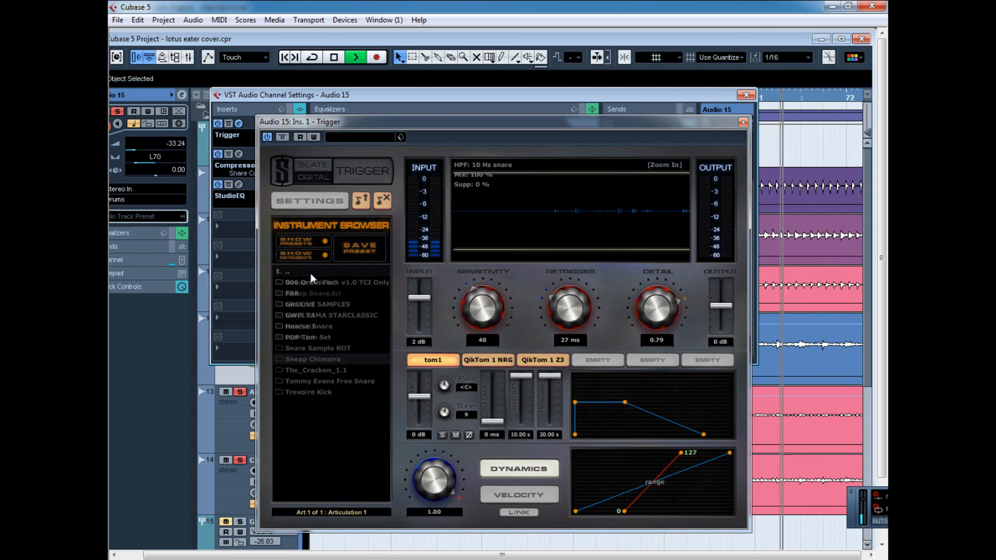
{"action": "double_click", "coordinate": [336, 359]}
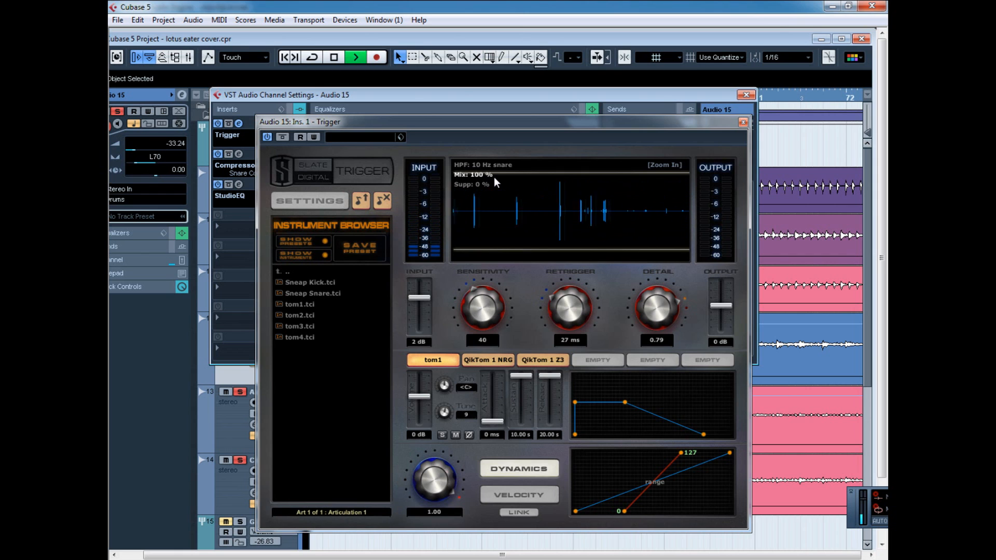
Compare the tom1, QikTom 1 NRG and QikTom 1 Z3 slot settings in Audio 15's Trigger.
{"action": "left_click", "coordinate": [486, 360]}
{"action": "left_click", "coordinate": [436, 361]}
{"action": "left_click", "coordinate": [491, 361]}
{"action": "left_click", "coordinate": [534, 361]}
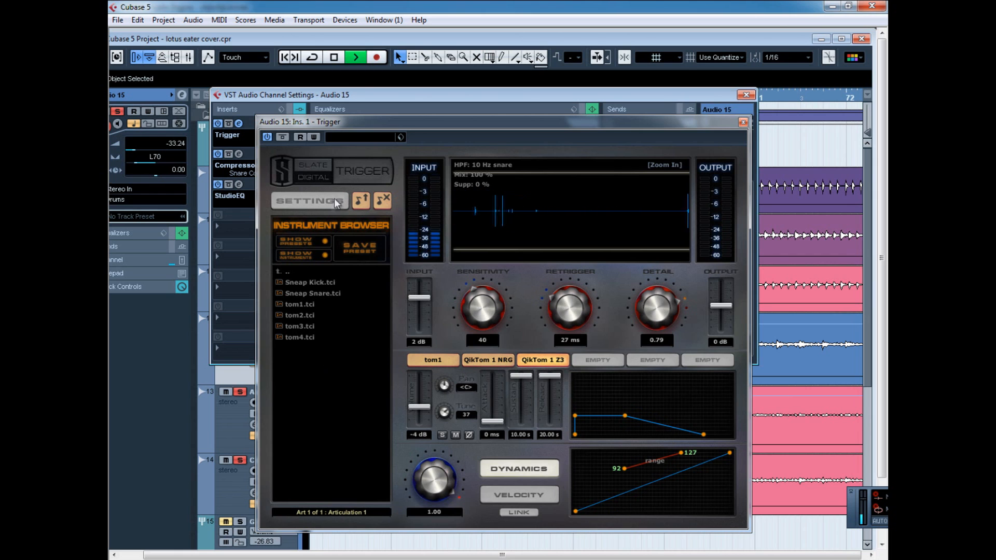
Close Trigger, inspect the StudioEQ insert on Audio 15 and close its channel settings.
{"action": "left_click", "coordinate": [743, 123]}
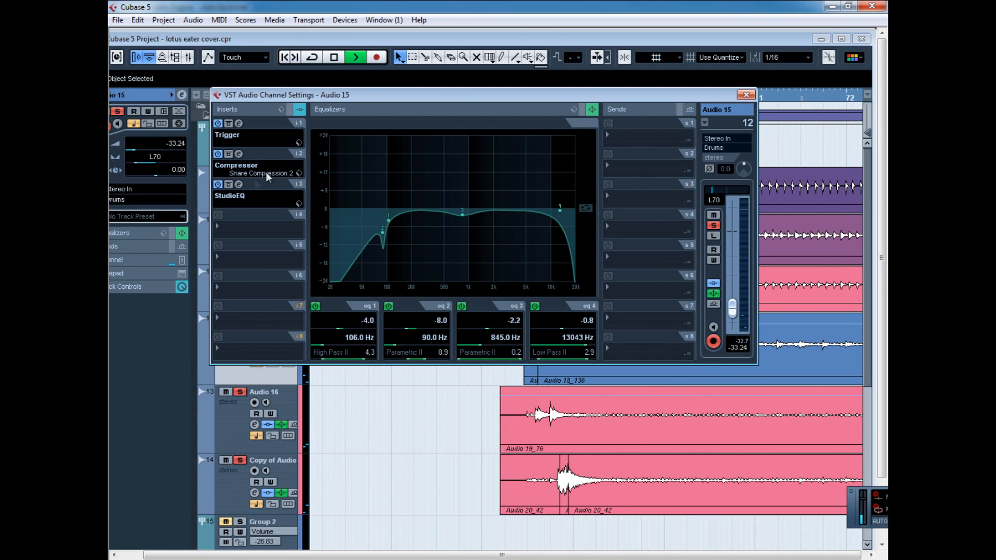
{"action": "left_click", "coordinate": [239, 184]}
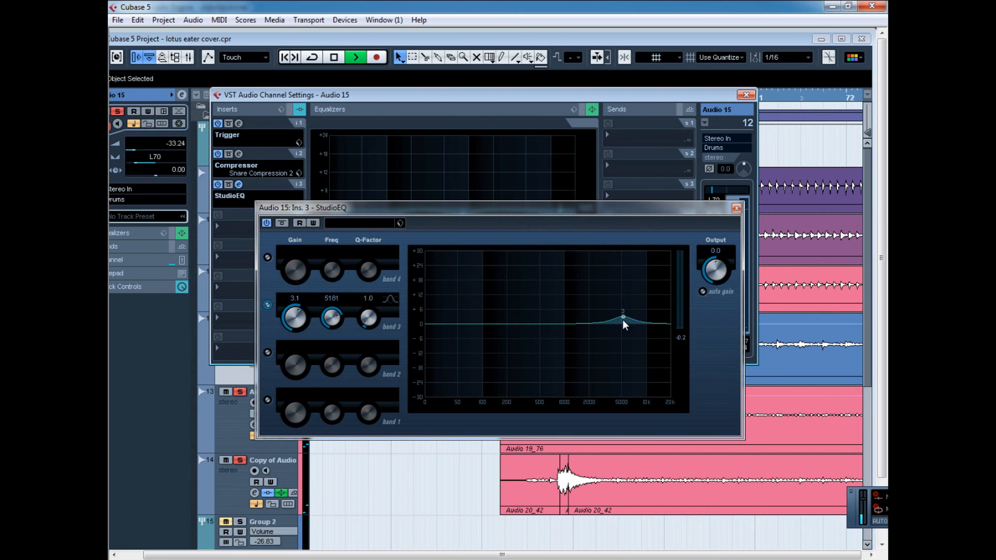
{"action": "left_click", "coordinate": [736, 208]}
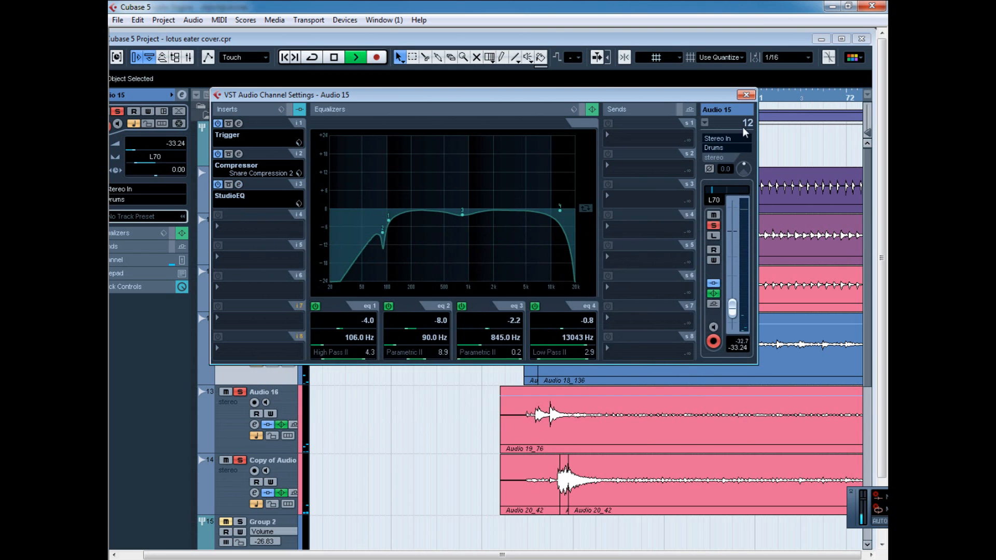
{"action": "left_click", "coordinate": [746, 96]}
Open the channel settings of Audio 16, inspect its StudioEQ insert and close both windows.
{"action": "scroll", "coordinate": [390, 381], "scroll_direction": "down", "scroll_amount": 3}
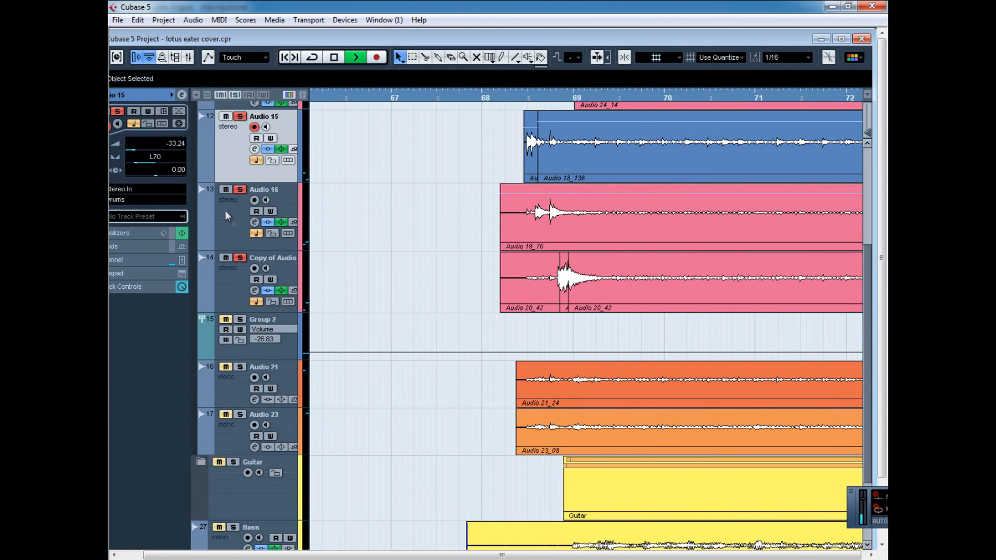
{"action": "left_click", "coordinate": [243, 246]}
{"action": "left_click", "coordinate": [254, 222]}
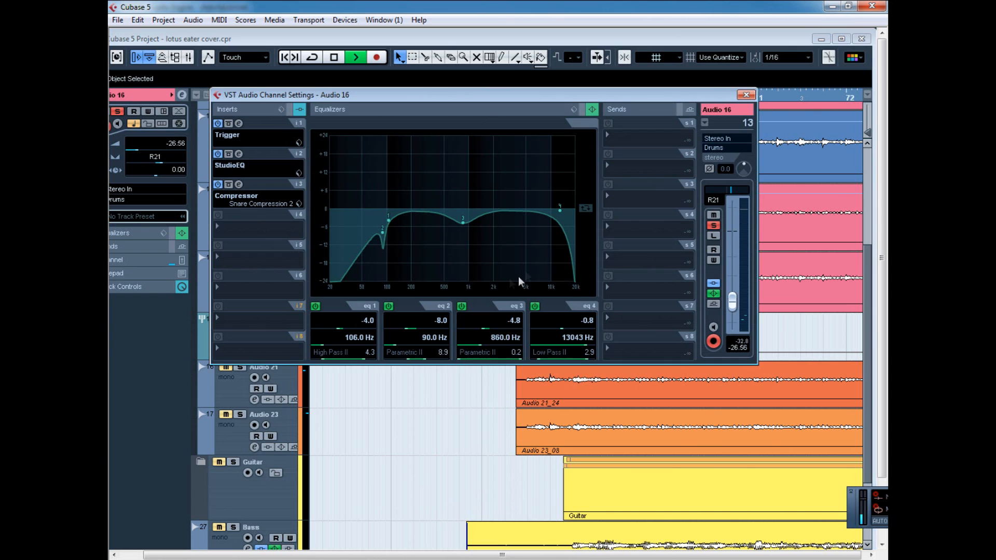
{"action": "left_click", "coordinate": [238, 154]}
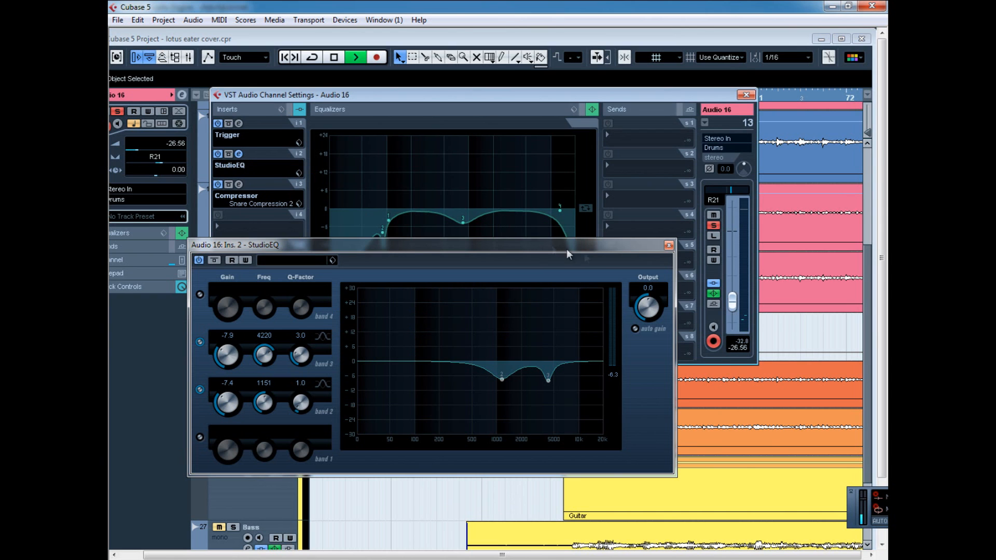
{"action": "left_click", "coordinate": [669, 245]}
{"action": "left_click", "coordinate": [746, 95]}
View the channel settings of Copy of Audio 16 briefly and return to the maximized project window.
{"action": "left_click", "coordinate": [233, 287]}
{"action": "left_click", "coordinate": [745, 95]}
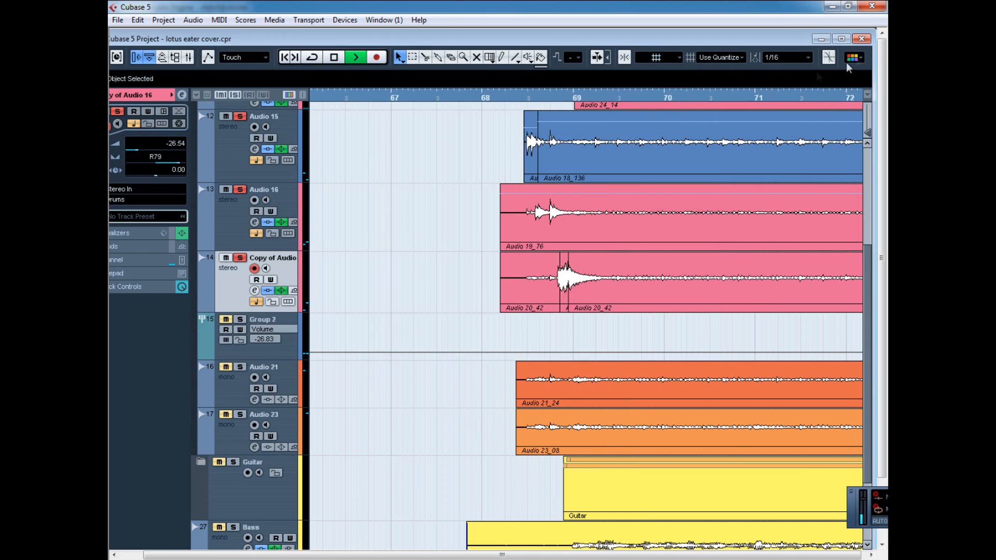
{"action": "left_click", "coordinate": [841, 39]}
Clear all active solos and solo the Group 2 track.
{"action": "left_click", "coordinate": [251, 78]}
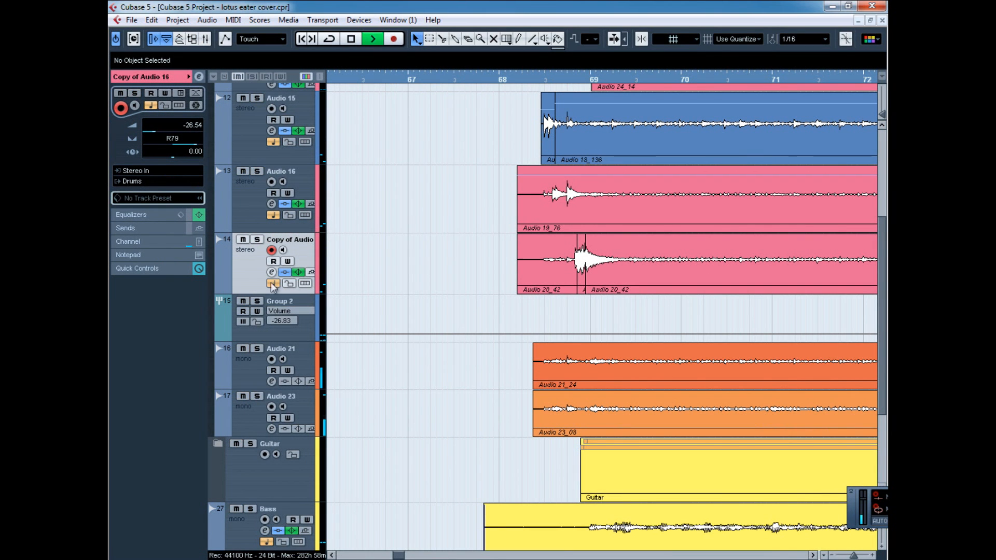
{"action": "left_click", "coordinate": [256, 301]}
{"action": "left_click", "coordinate": [284, 337]}
Select Audio 21 and Audio 23 in turn to review the mono tracks feeding Group 2.
{"action": "left_click", "coordinate": [253, 384]}
{"action": "left_click", "coordinate": [252, 408]}
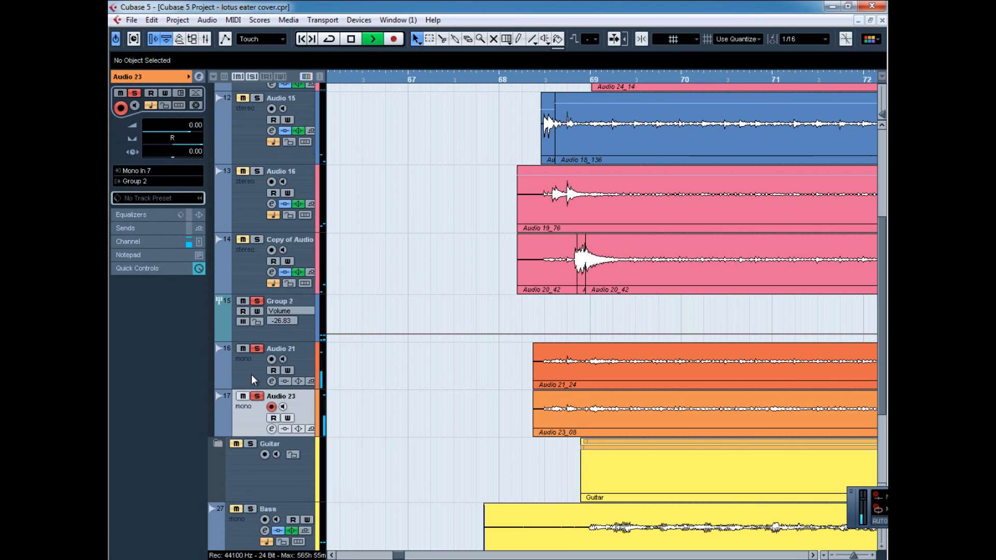
{"action": "left_click", "coordinate": [247, 366]}
{"action": "left_click", "coordinate": [251, 413]}
{"action": "left_click", "coordinate": [248, 363]}
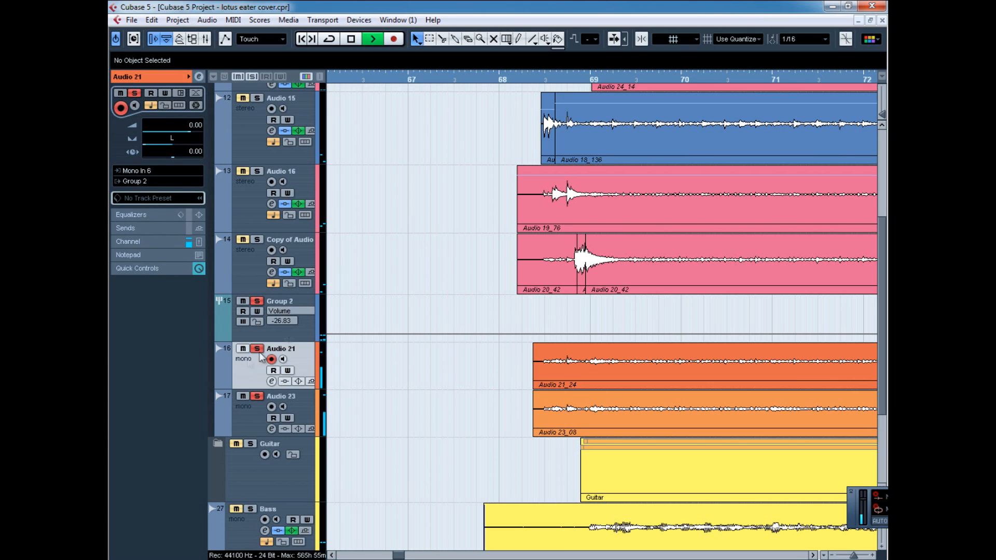
Open Group 2's channel settings and its RoomWorks insert, switching the reverb off and back on to compare the sound.
{"action": "left_click", "coordinate": [307, 335]}
{"action": "left_click", "coordinate": [201, 77]}
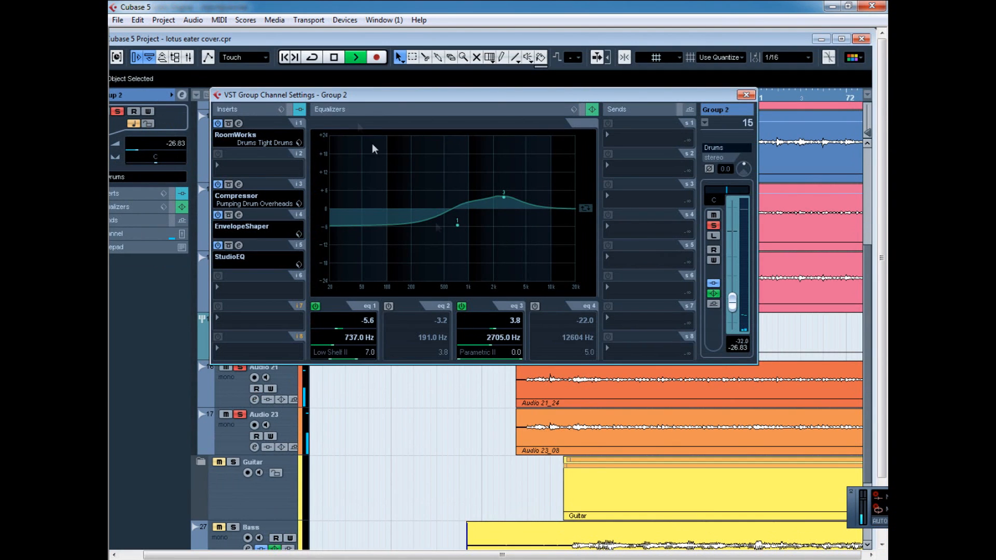
{"action": "left_click", "coordinate": [239, 124]}
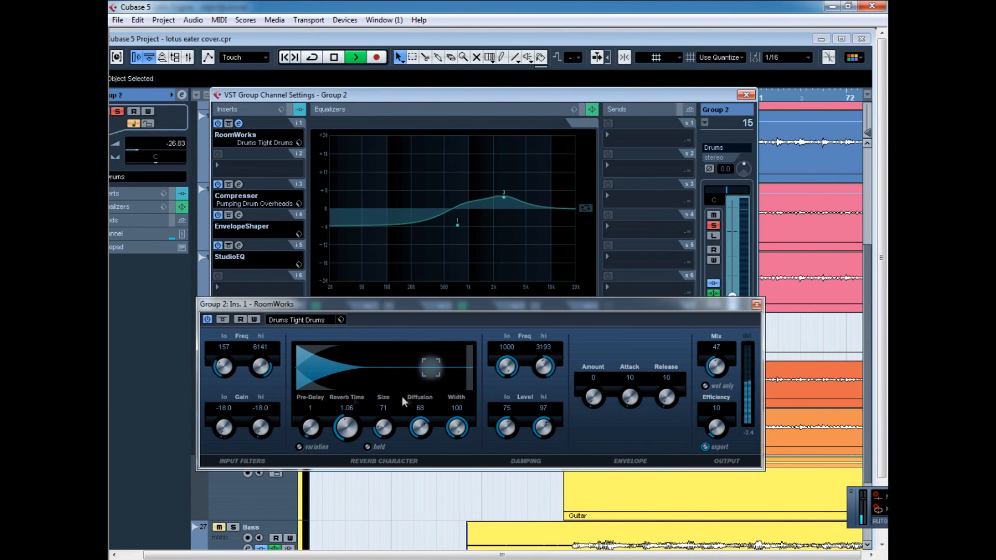
{"action": "left_click", "coordinate": [207, 320]}
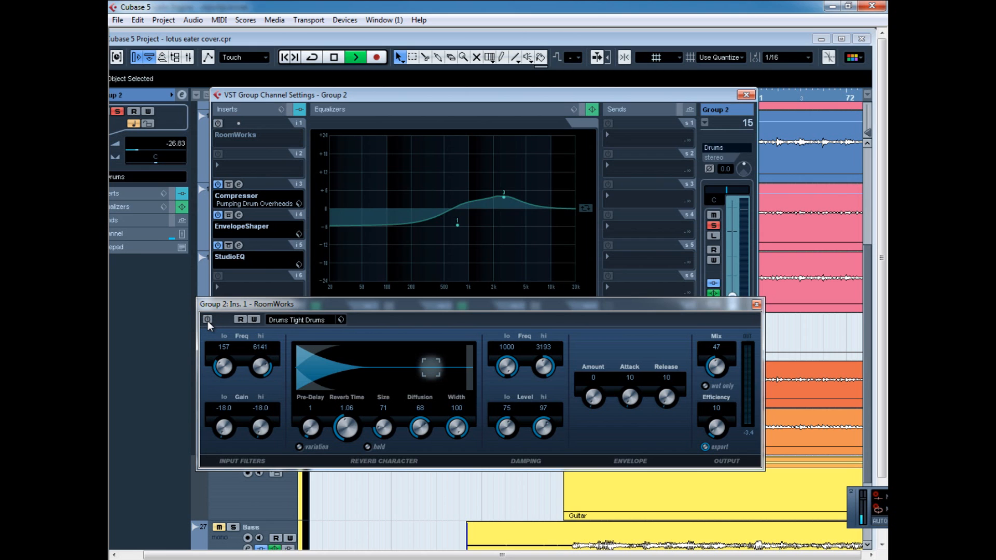
{"action": "left_click", "coordinate": [207, 319]}
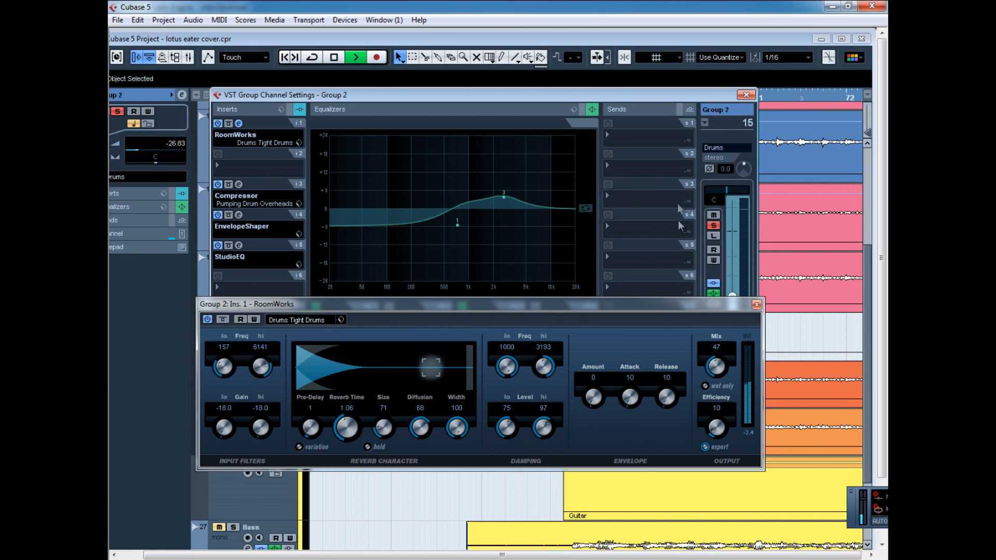
Close the RoomWorks insert and review Group 2's Compressor and EnvelopeShaper inserts one after the other.
{"action": "left_click", "coordinate": [757, 304]}
{"action": "left_click", "coordinate": [239, 184]}
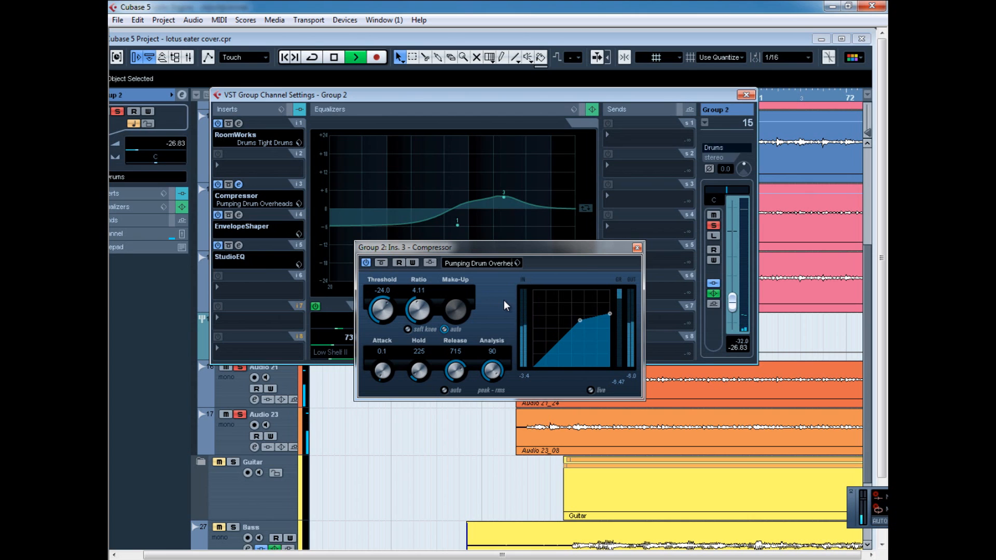
{"action": "left_click", "coordinate": [637, 248]}
{"action": "left_click", "coordinate": [238, 214]}
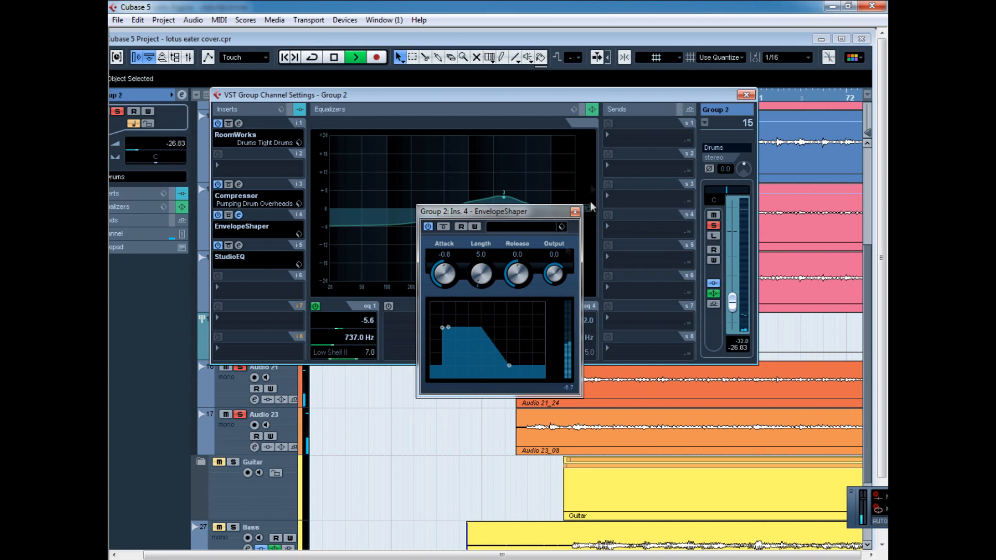
{"action": "left_click_drag", "start_coordinate": [513, 211], "coordinate": [503, 224]}
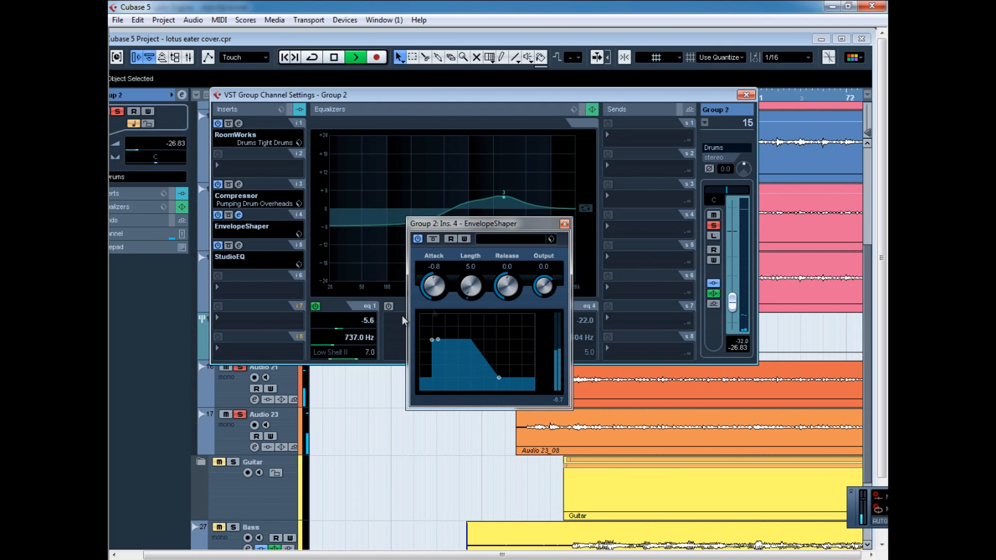
{"action": "left_click", "coordinate": [564, 224]}
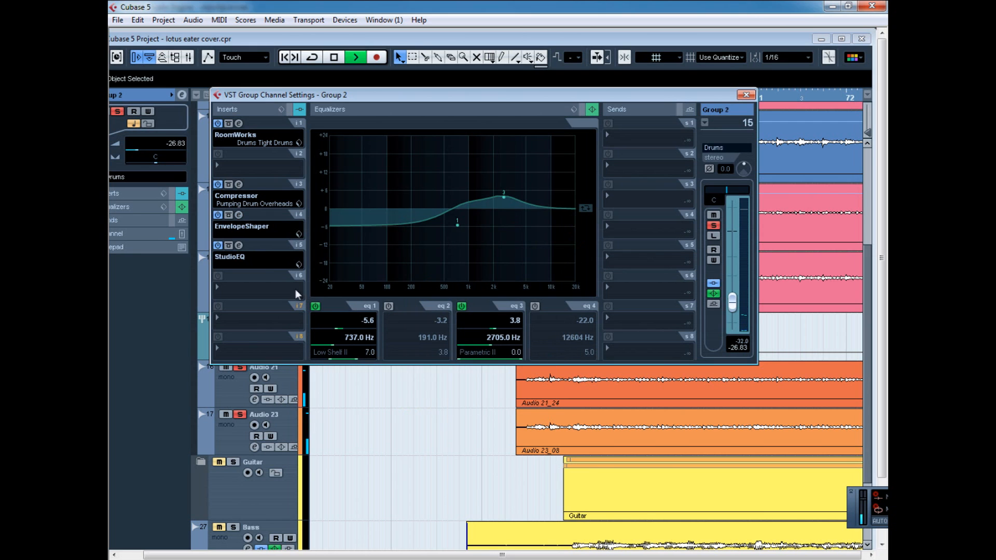
Review Group 2's StudioEQ insert, close the channel settings, and return to the maximized project window.
{"action": "left_click", "coordinate": [239, 245]}
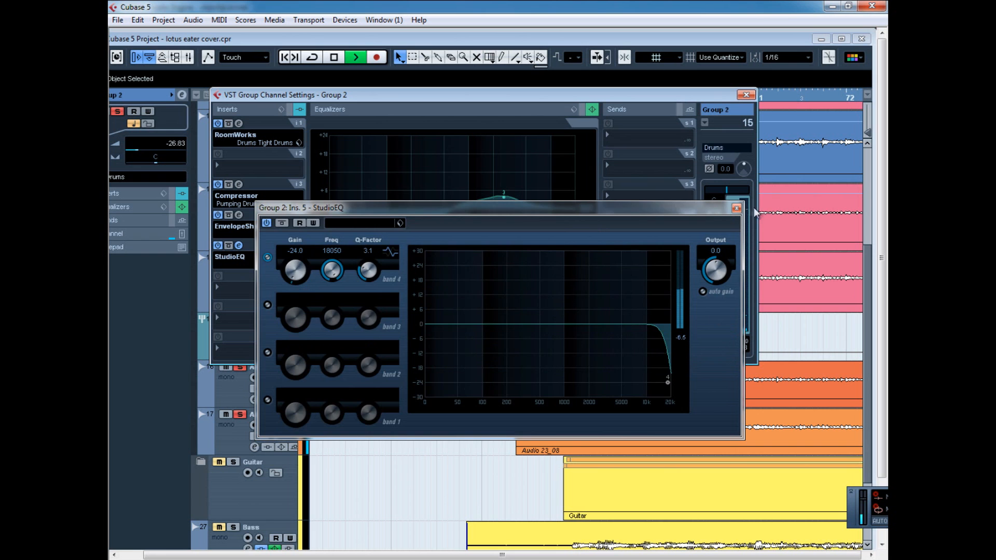
{"action": "left_click", "coordinate": [736, 208]}
{"action": "left_click", "coordinate": [751, 95]}
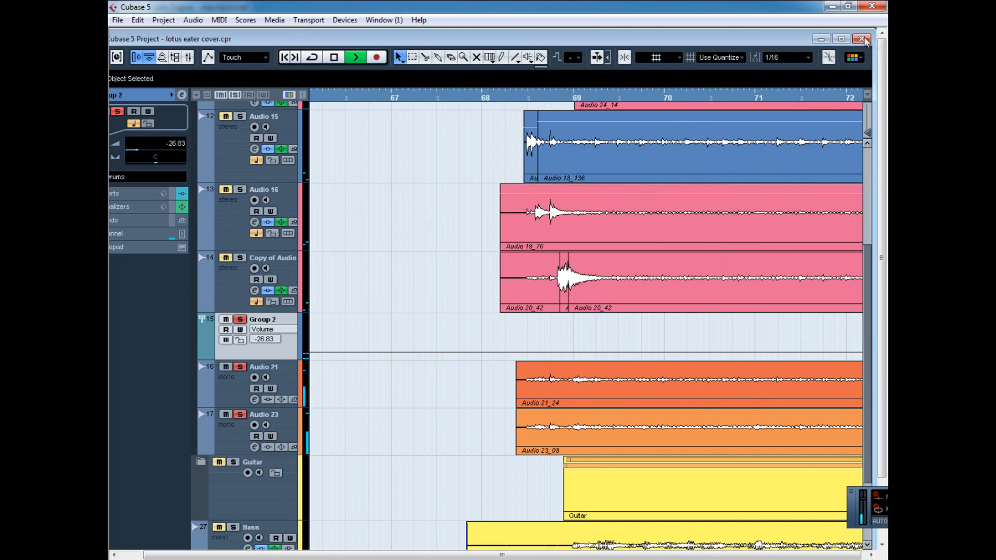
{"action": "left_click", "coordinate": [841, 38]}
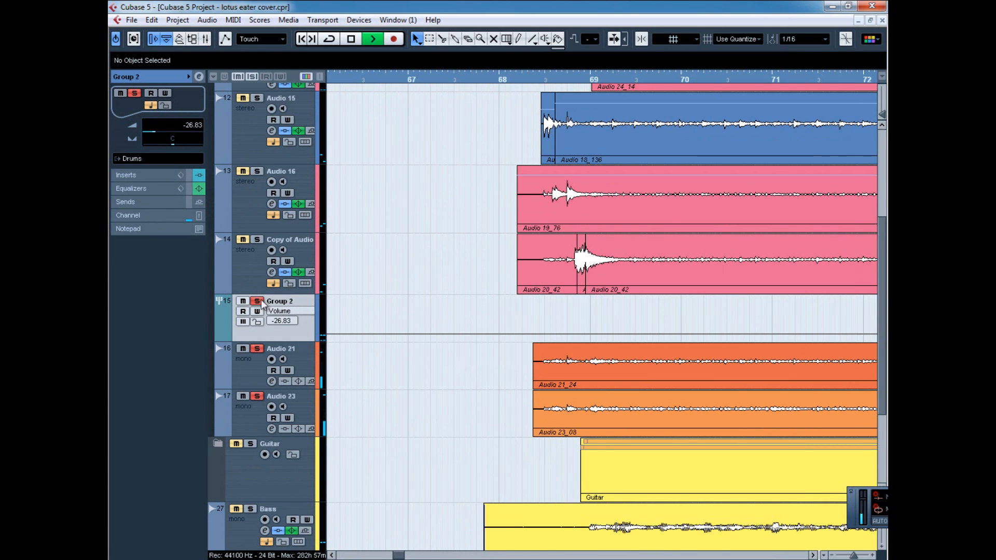
Clear the solo on Group 2 and its feeding tracks and collapse the Group Tracks folder.
{"action": "scroll", "coordinate": [427, 370], "scroll_direction": "down", "scroll_amount": 3}
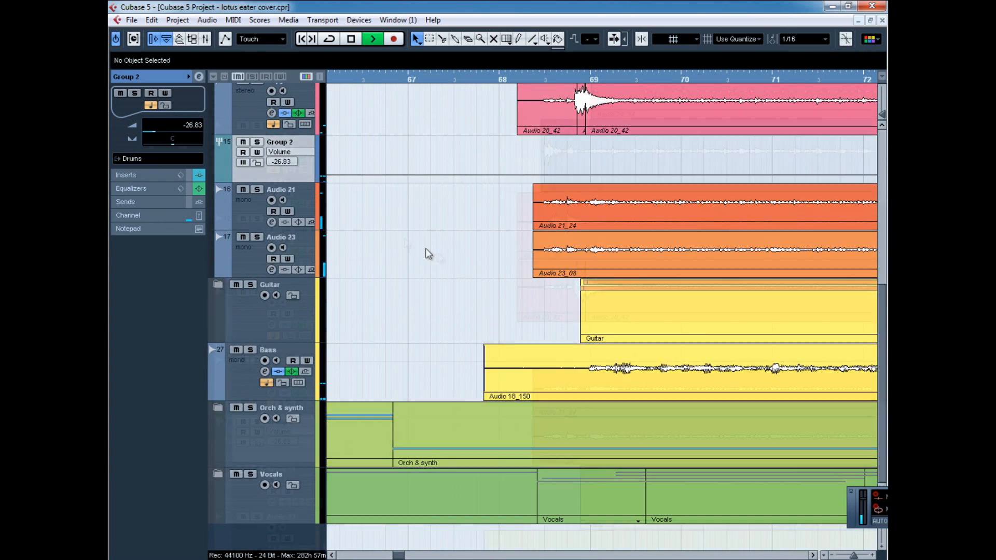
{"action": "scroll", "coordinate": [427, 254], "scroll_direction": "up", "scroll_amount": 7}
{"action": "left_click", "coordinate": [222, 97]}
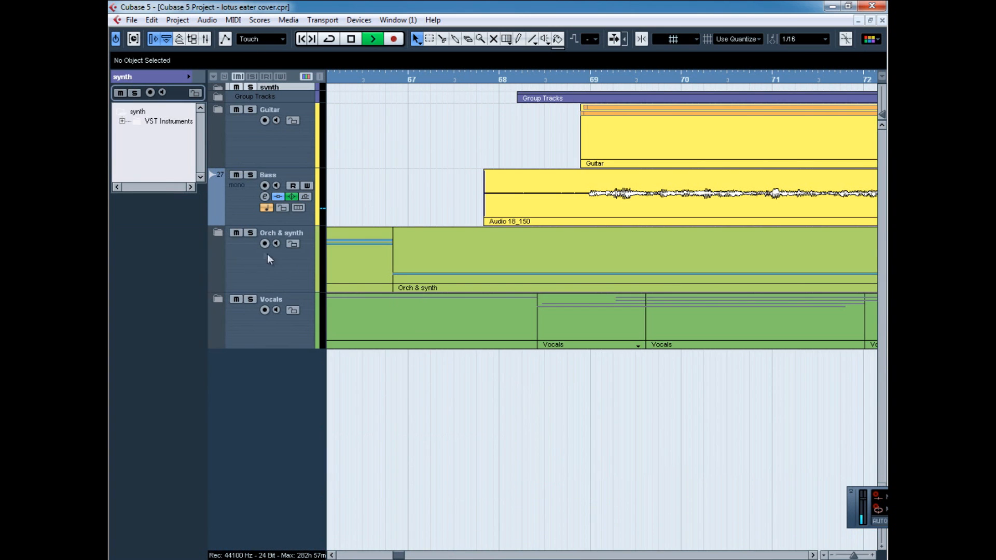
Expand the Orch & synth folder, look over its tracks along the whole timeline, and collapse the folder.
{"action": "left_click", "coordinate": [218, 233]}
{"action": "left_click_drag", "start_coordinate": [404, 555], "coordinate": [449, 555]}
{"action": "scroll", "coordinate": [478, 484], "scroll_direction": "down", "scroll_amount": 5}
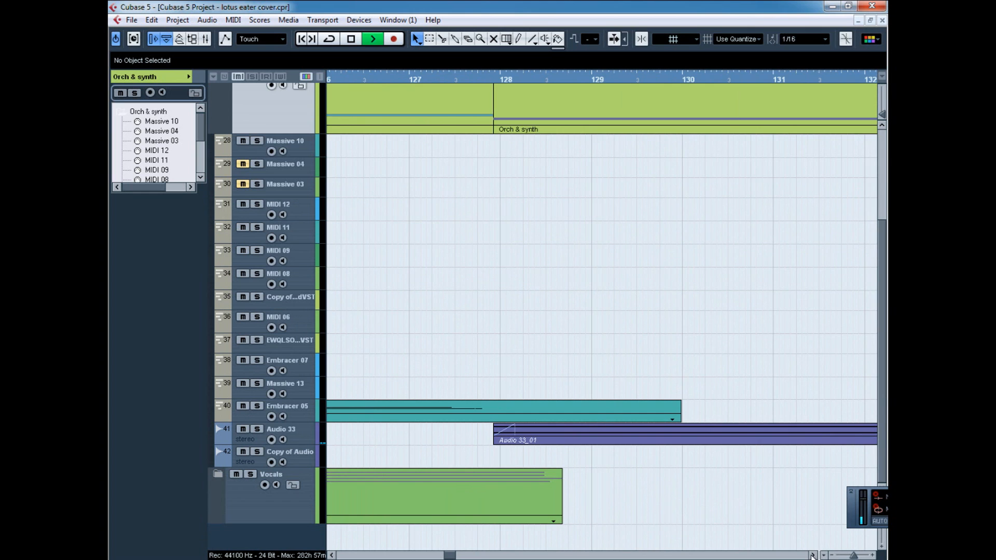
{"action": "left_click", "coordinate": [812, 555]}
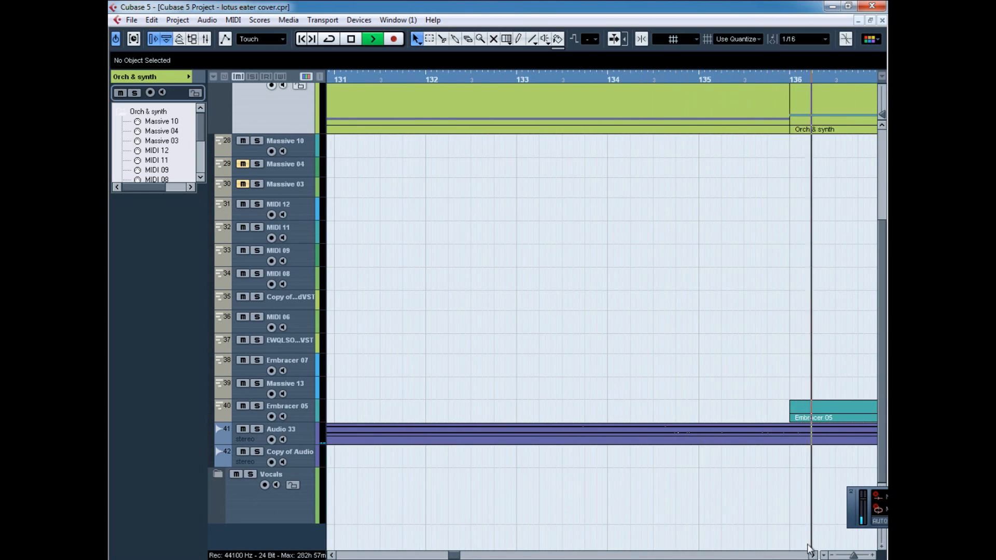
{"action": "left_click_drag", "start_coordinate": [451, 555], "coordinate": [376, 556]}
{"action": "left_click_drag", "start_coordinate": [854, 555], "coordinate": [843, 556]}
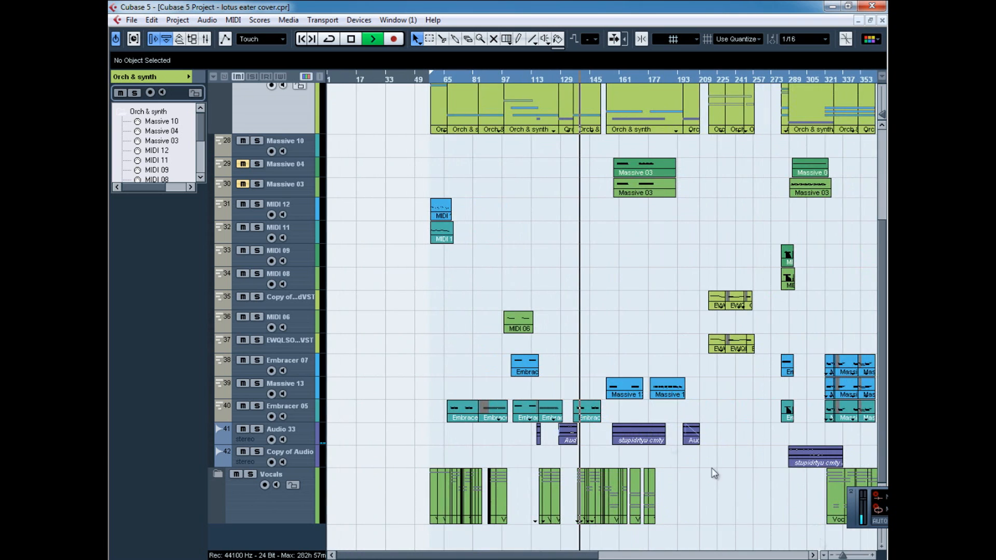
{"action": "scroll", "coordinate": [511, 351], "scroll_direction": "up", "scroll_amount": 5}
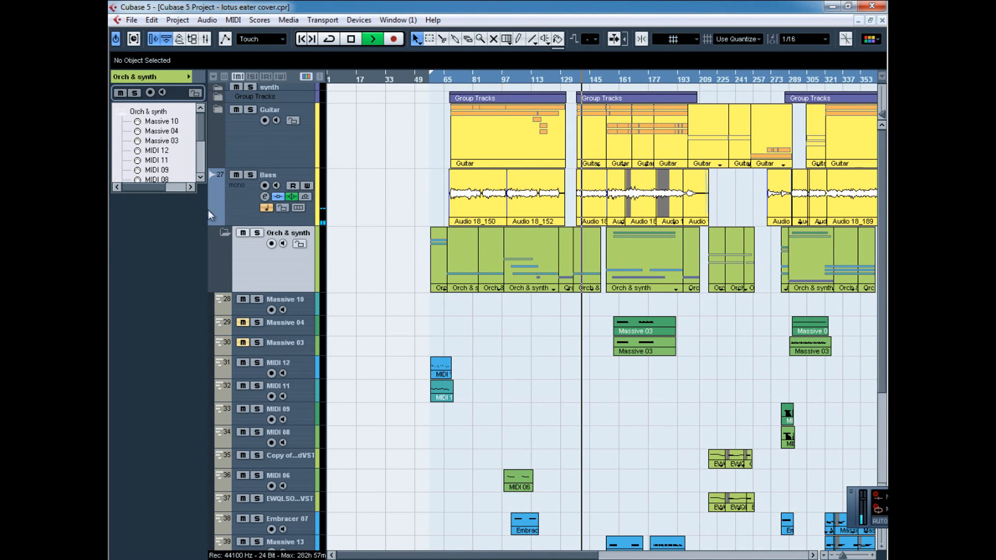
{"action": "left_click", "coordinate": [225, 232]}
Expand the Guitar folder, solo it, and select the Audio 17 track.
{"action": "left_click", "coordinate": [218, 110]}
{"action": "left_click", "coordinate": [257, 109]}
{"action": "left_click", "coordinate": [251, 197]}
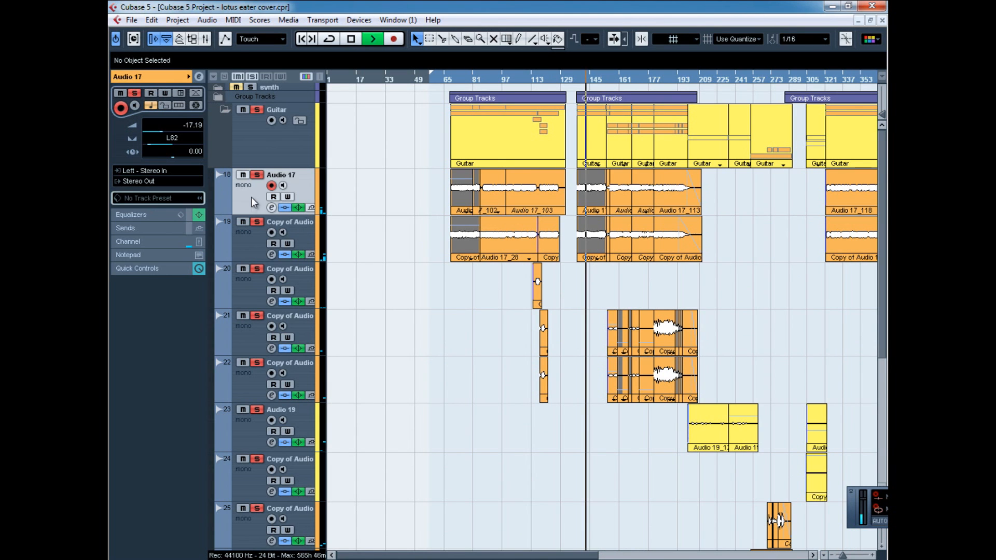
Open Audio 17's channel settings and review its ReValverMkIII amp insert with the 6505 lead preset.
{"action": "left_click", "coordinate": [272, 208]}
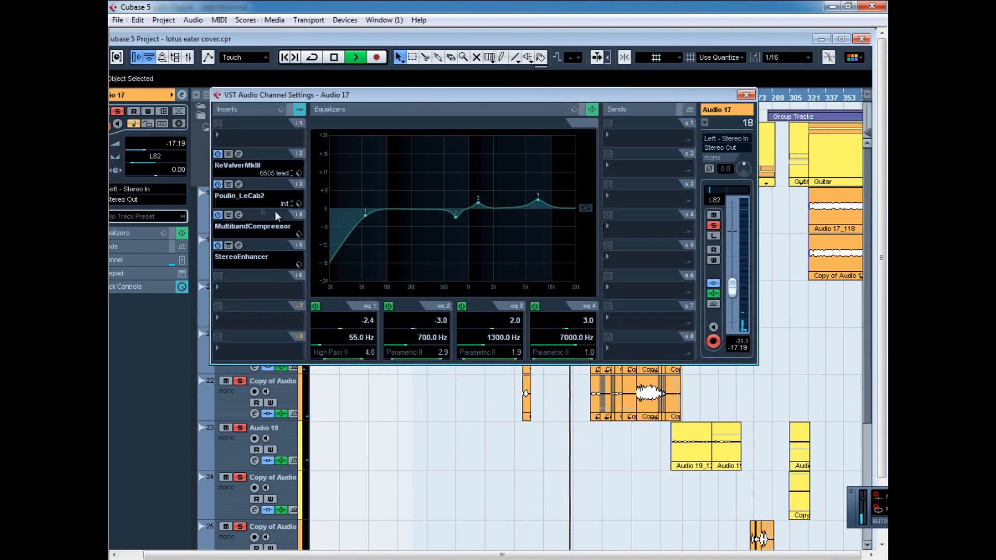
{"action": "left_click", "coordinate": [239, 154]}
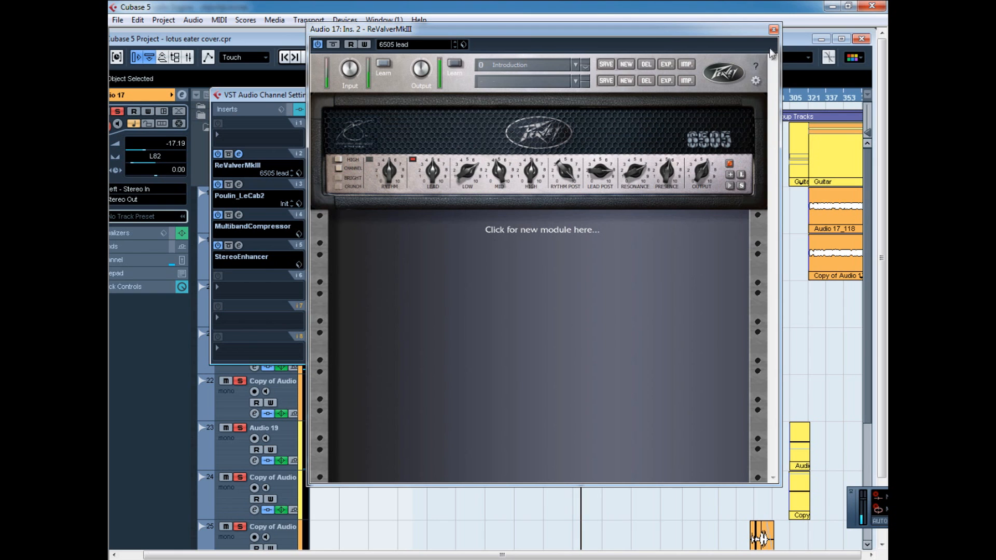
{"action": "left_click", "coordinate": [774, 30]}
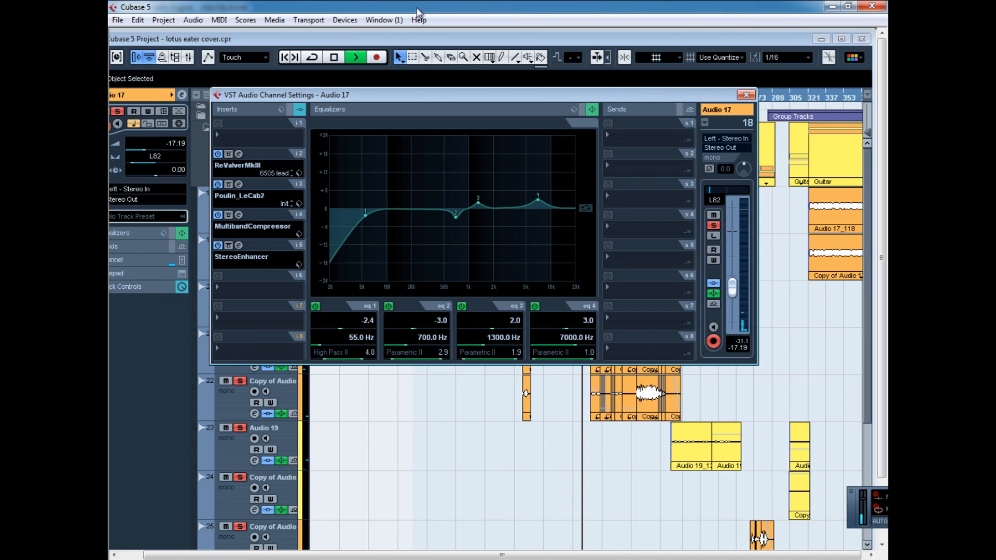
Review Audio 17's Poulin_LeCab2 cabinet insert and its MultibandCompressor insert.
{"action": "left_click", "coordinate": [241, 185]}
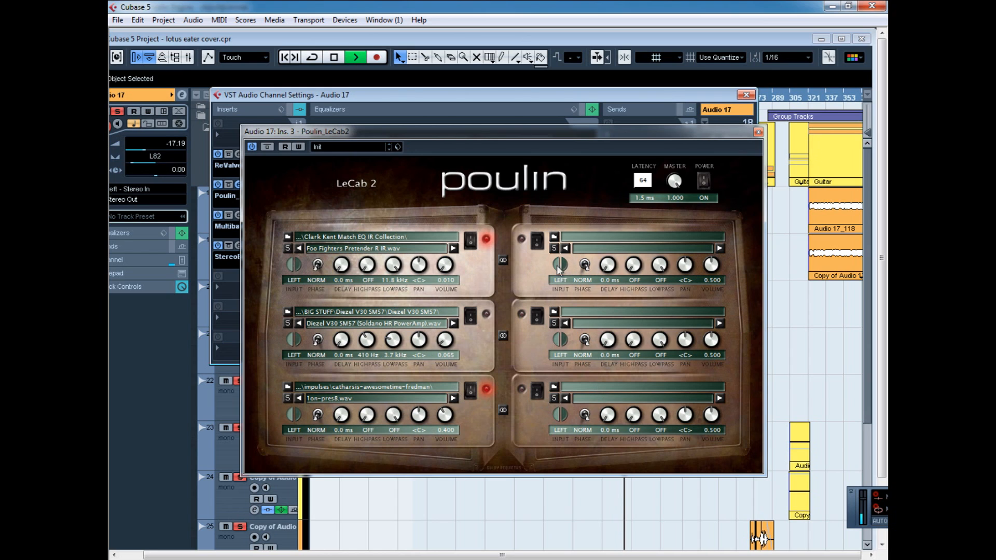
{"action": "left_click", "coordinate": [758, 135]}
{"action": "left_click", "coordinate": [238, 215]}
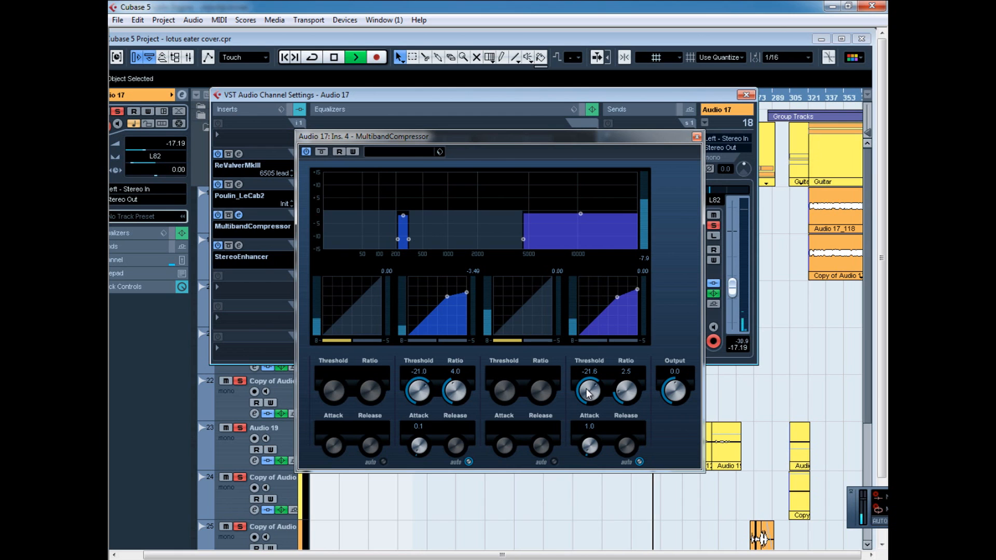
{"action": "left_click", "coordinate": [697, 137]}
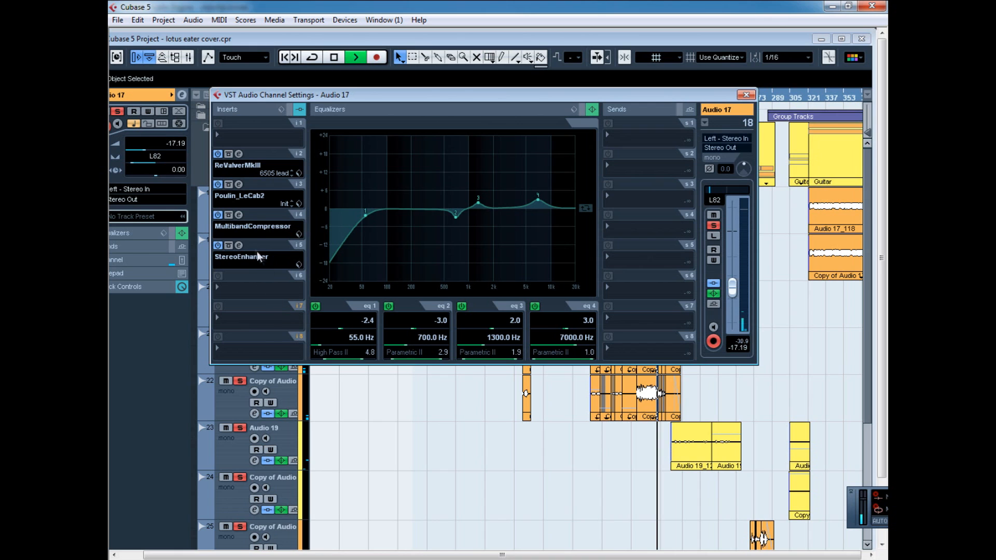
Check Audio 17's StereoEnhancer insert and remove it by setting the slot to No Effect.
{"action": "left_click", "coordinate": [238, 245]}
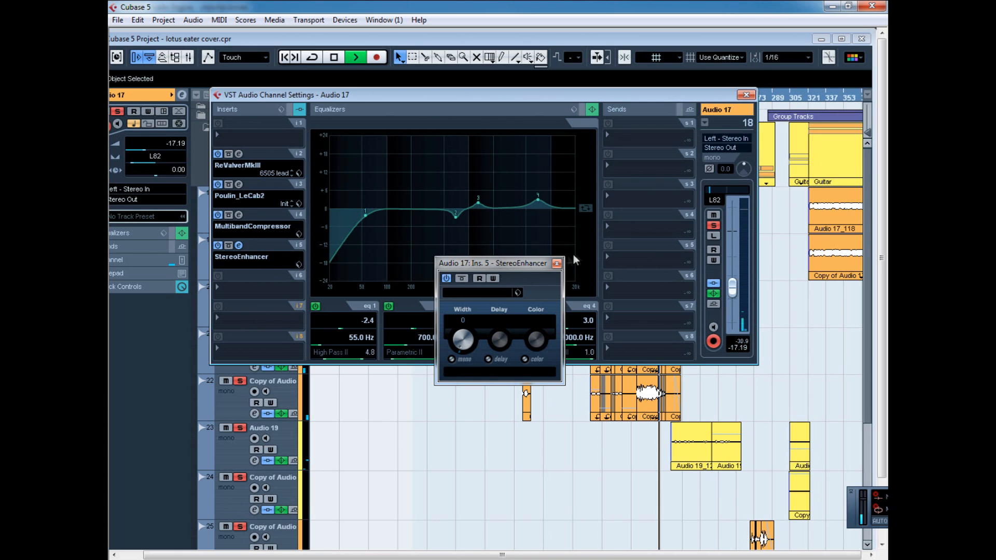
{"action": "left_click", "coordinate": [559, 259]}
{"action": "left_click", "coordinate": [274, 262]}
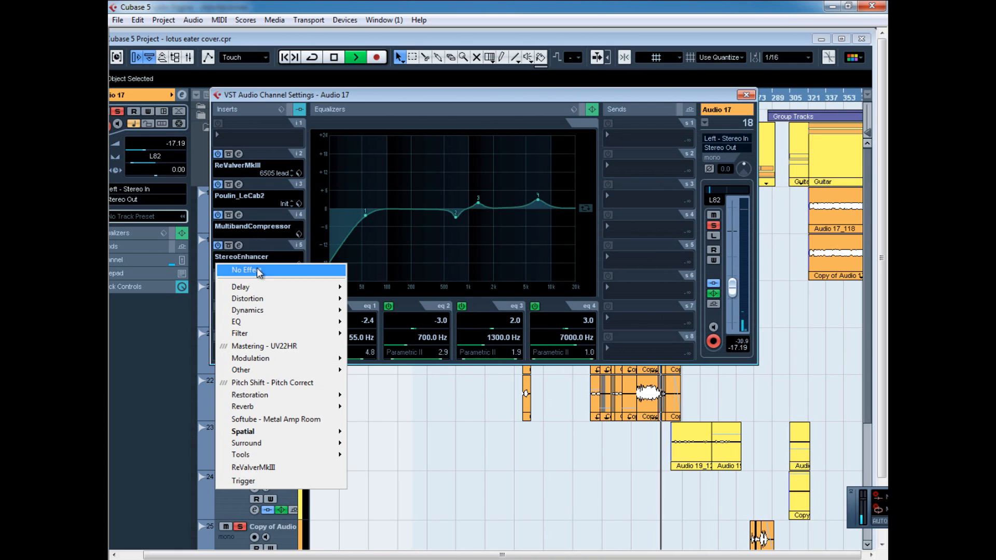
{"action": "left_click", "coordinate": [259, 273]}
Reopen Audio 17's channel settings, bypass and re-enable its equalizer repeatedly to compare the sound, and close the settings.
{"action": "left_click", "coordinate": [746, 95]}
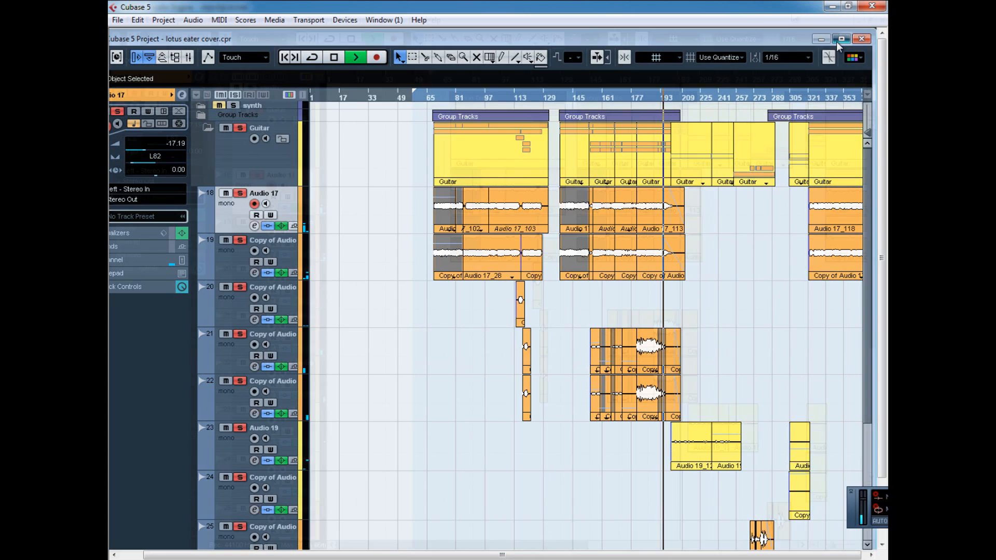
{"action": "left_click", "coordinate": [841, 38]}
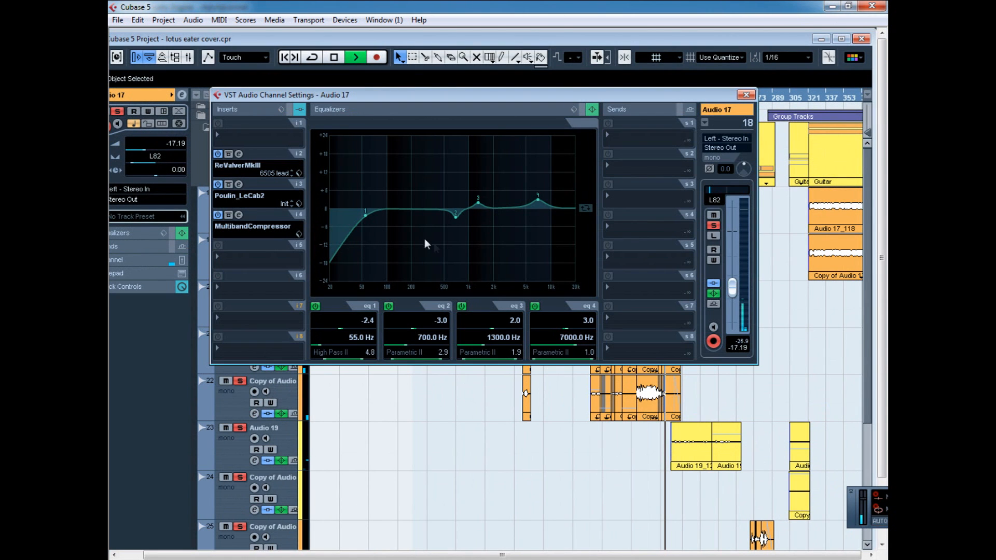
{"action": "left_click", "coordinate": [714, 294]}
{"action": "left_click", "coordinate": [714, 294]}
{"action": "left_click", "coordinate": [714, 295]}
{"action": "left_click", "coordinate": [714, 294]}
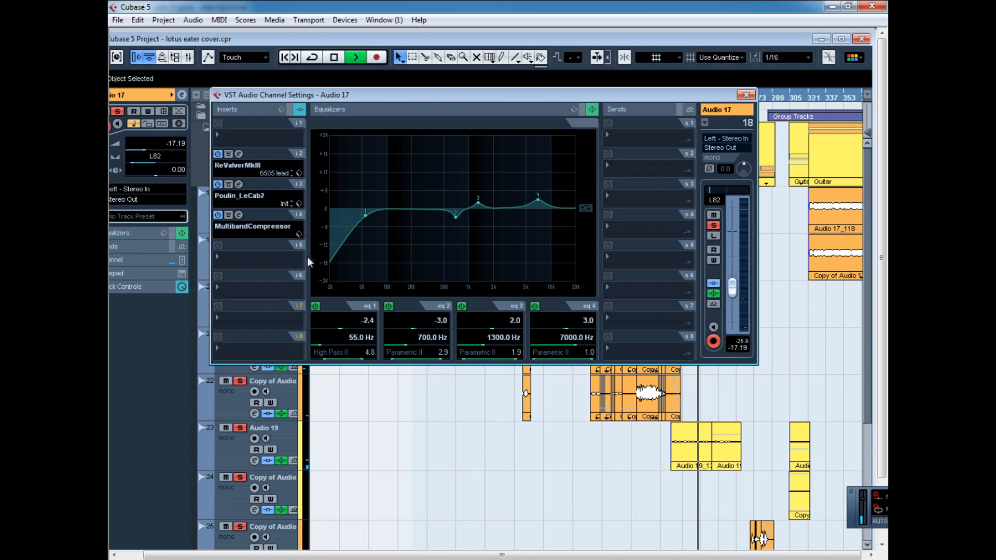
{"action": "left_click", "coordinate": [746, 95]}
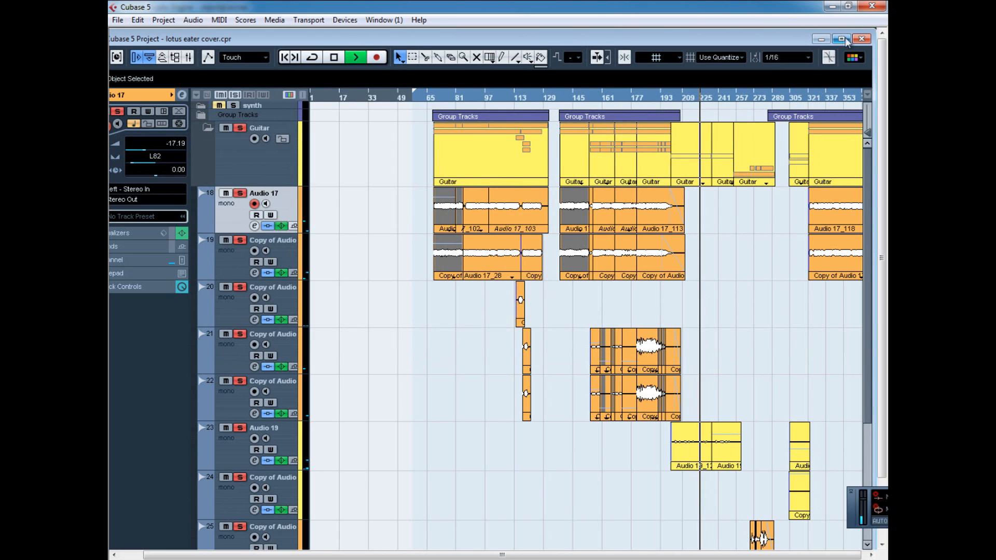
Select the Copy of Audio 17 on track 19, move playback to about bar 321, and look over the guitar parts.
{"action": "left_click", "coordinate": [259, 255]}
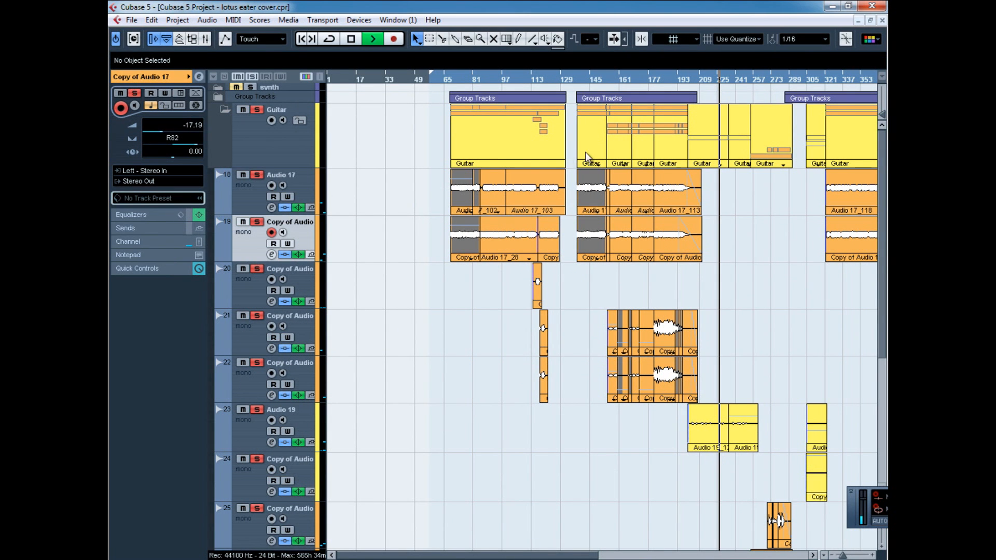
{"action": "left_click", "coordinate": [832, 79]}
{"action": "left_click", "coordinate": [813, 555]}
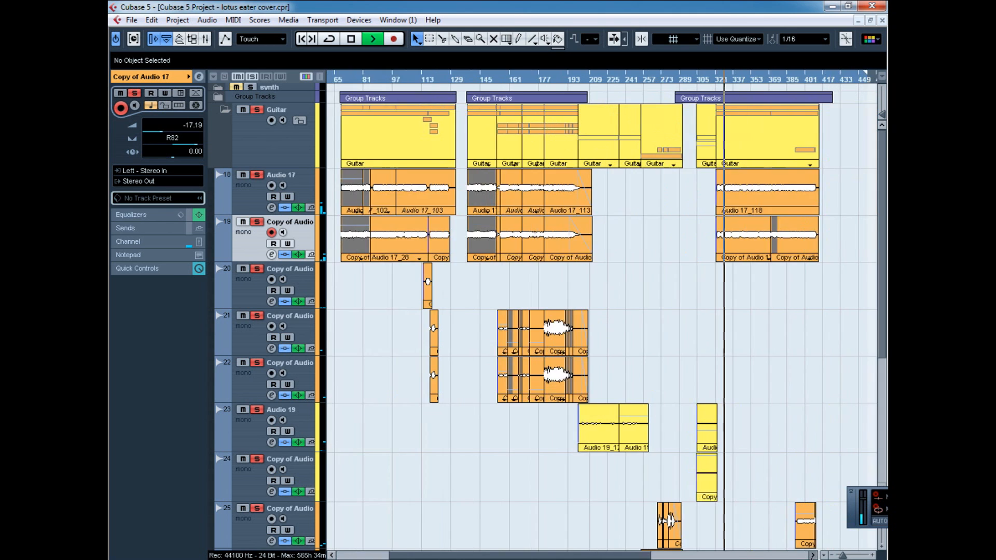
{"action": "left_click", "coordinate": [813, 555]}
{"action": "left_click", "coordinate": [813, 555]}
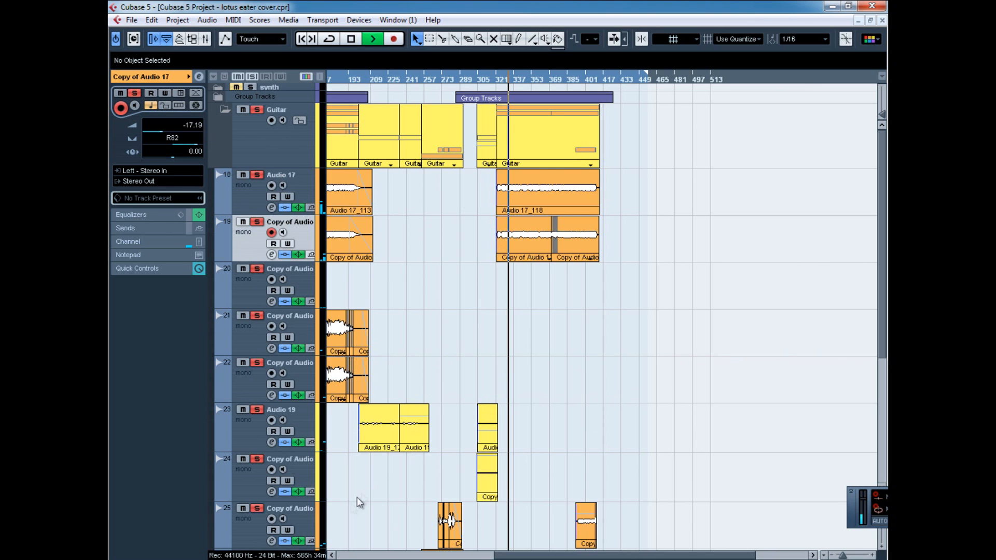
{"action": "left_click", "coordinate": [333, 555]}
{"action": "left_click", "coordinate": [332, 555]}
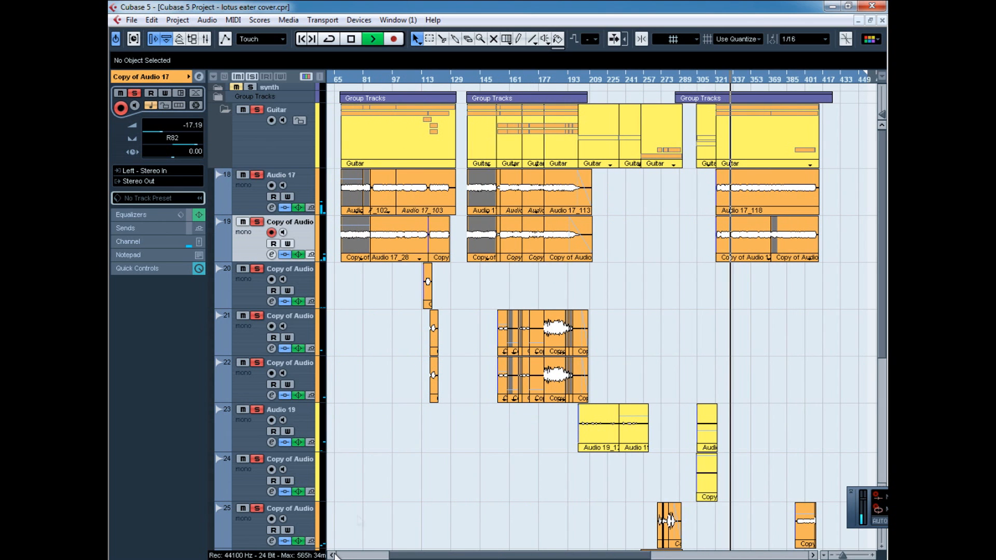
Move playback to about bar 155, open the channel settings of track 21, and review its ReValverMkIII insert.
{"action": "left_click_drag", "start_coordinate": [511, 79], "coordinate": [509, 124]}
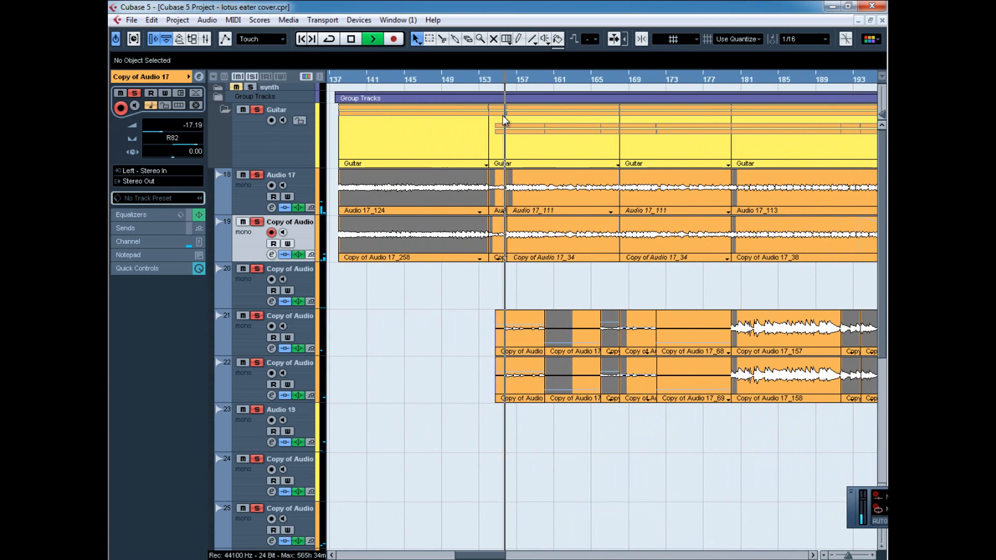
{"action": "left_click", "coordinate": [303, 334]}
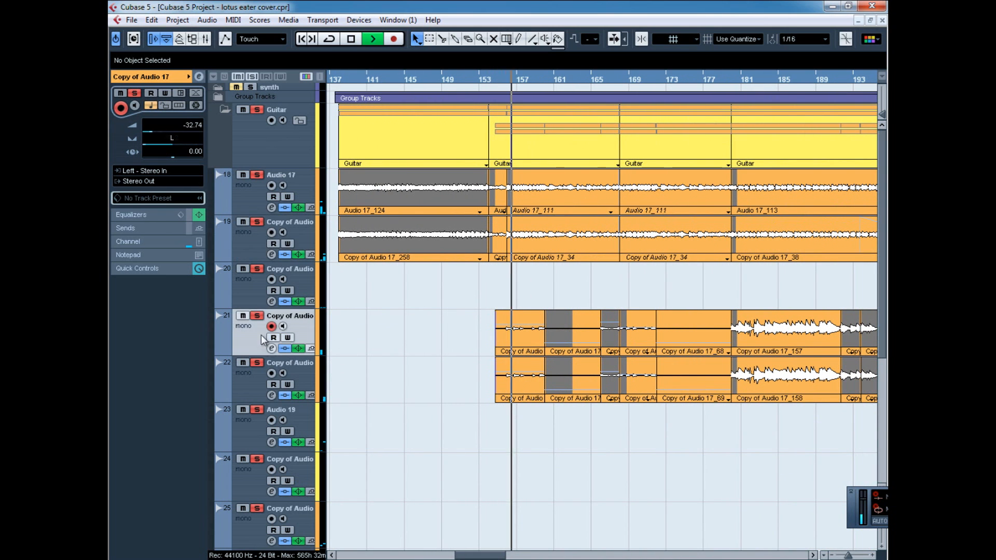
{"action": "left_click", "coordinate": [270, 349]}
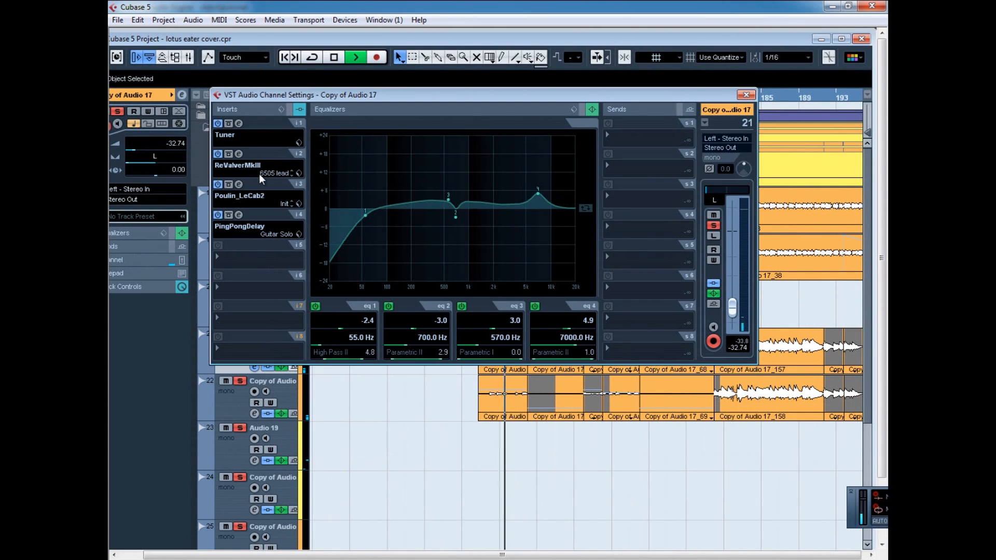
{"action": "left_click", "coordinate": [241, 154]}
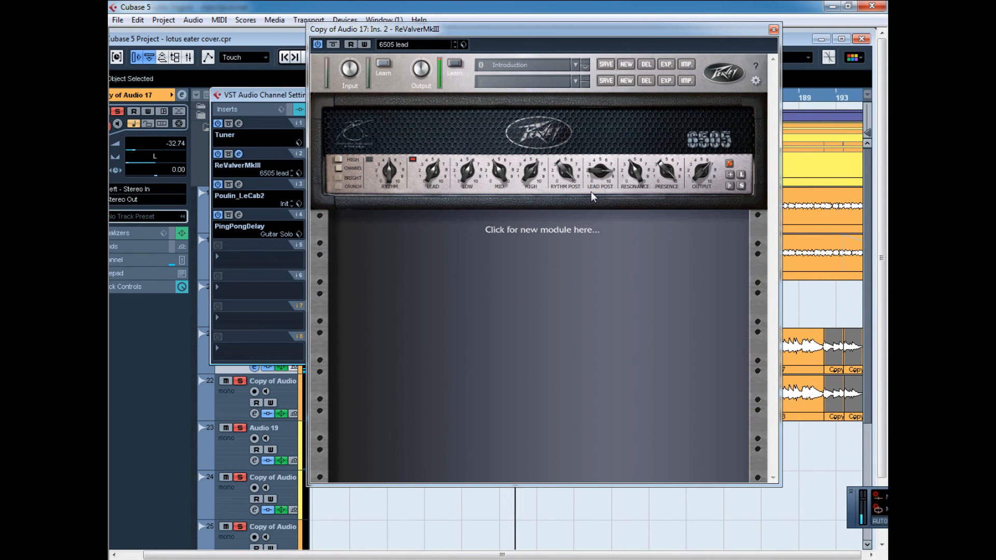
{"action": "left_click", "coordinate": [773, 30]}
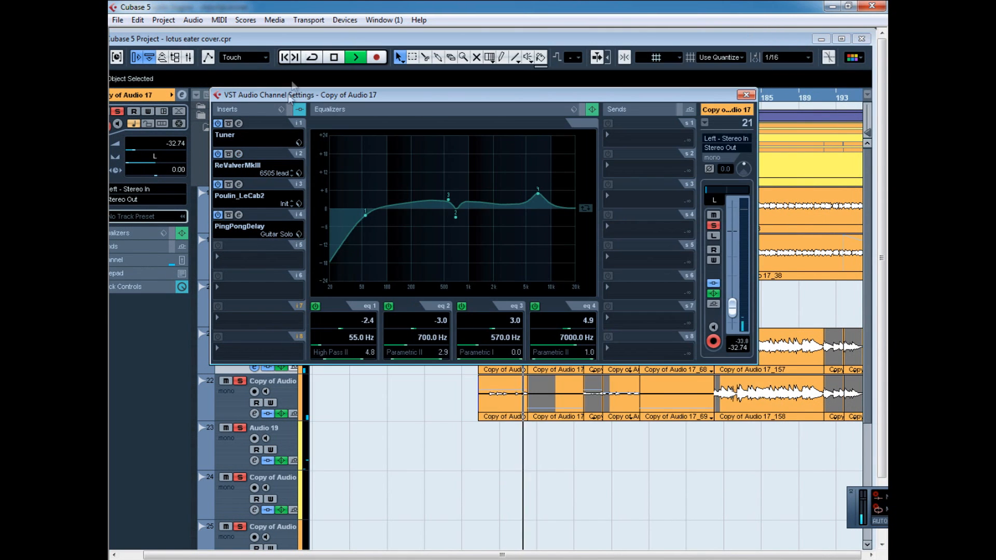
Review the Poulin_LeCab2 and PingPongDelay inserts on track 21, and close its channel settings.
{"action": "left_click", "coordinate": [239, 185]}
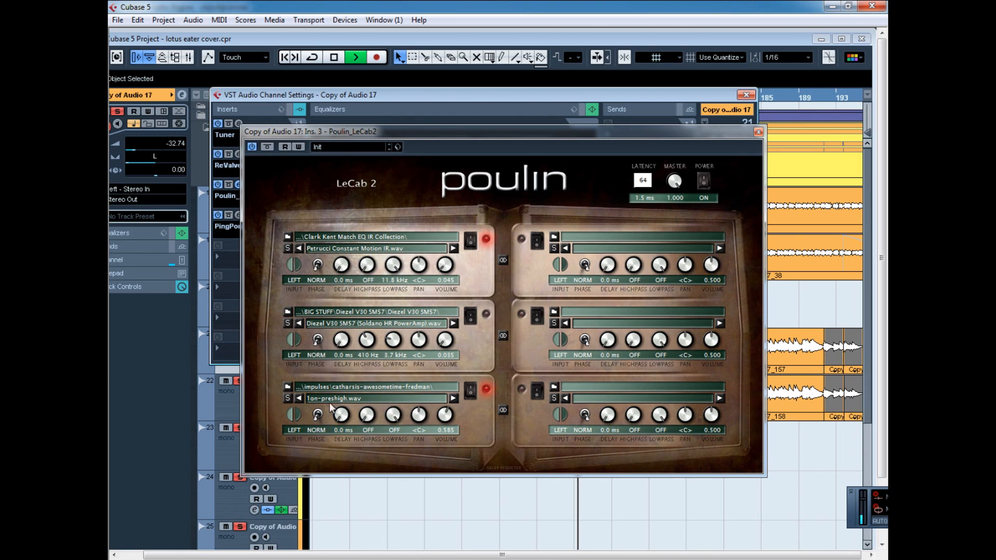
{"action": "left_click", "coordinate": [757, 133]}
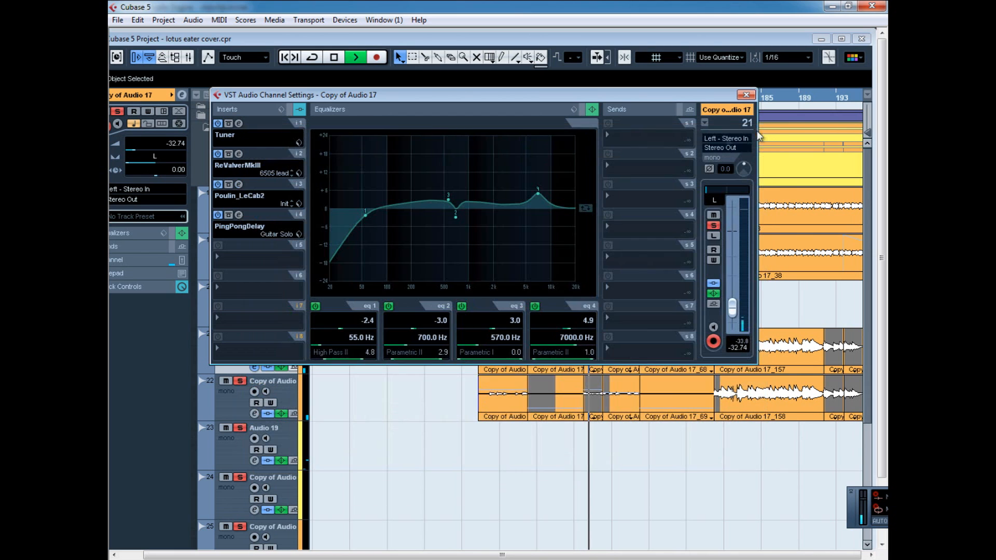
{"action": "left_click", "coordinate": [239, 215]}
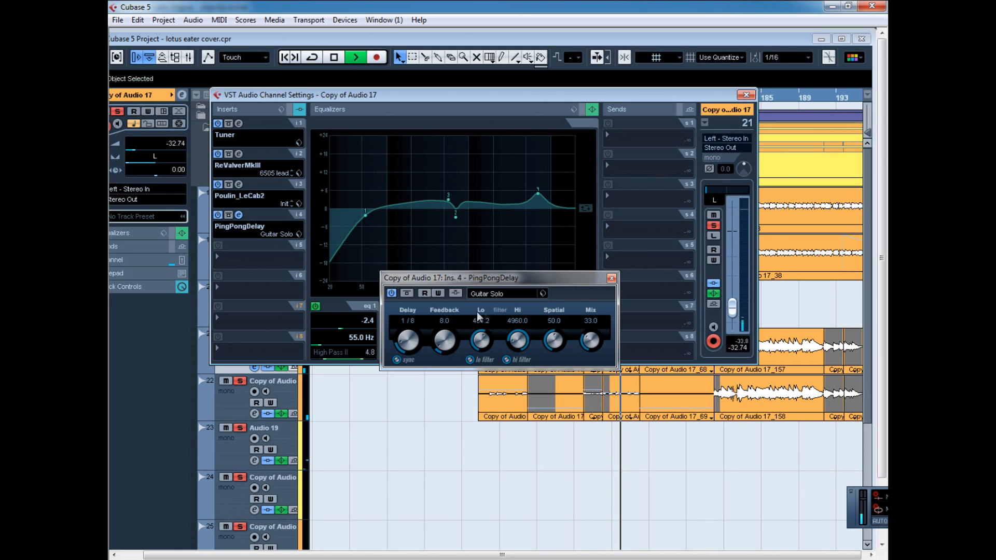
{"action": "left_click", "coordinate": [611, 279]}
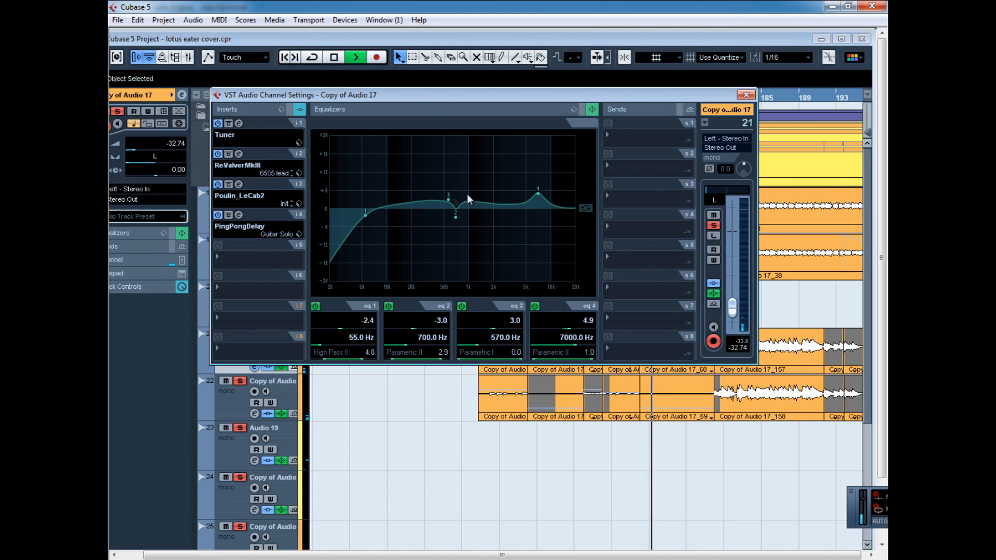
{"action": "left_click", "coordinate": [746, 95]}
{"action": "left_click", "coordinate": [842, 39]}
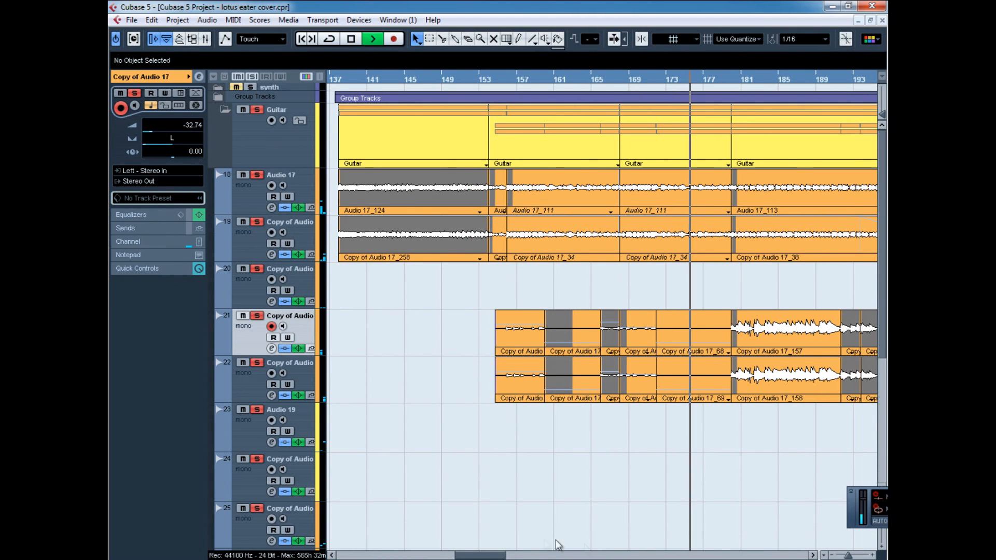
Look over the following guitar parts, move playback to about bar 199, and open the channel settings of Audio 19 on track 23.
{"action": "left_click_drag", "start_coordinate": [491, 555], "coordinate": [508, 555]}
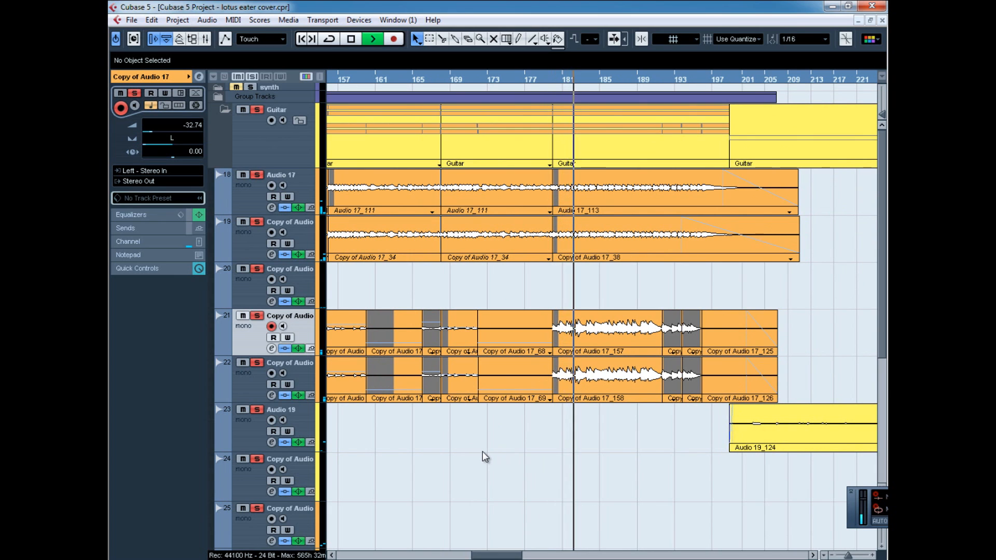
{"action": "scroll", "coordinate": [482, 453], "scroll_direction": "down", "scroll_amount": 4}
{"action": "scroll", "coordinate": [483, 455], "scroll_direction": "up", "scroll_amount": 2}
{"action": "scroll", "coordinate": [482, 455], "scroll_direction": "down", "scroll_amount": 4}
{"action": "scroll", "coordinate": [482, 456], "scroll_direction": "up", "scroll_amount": 4}
{"action": "scroll", "coordinate": [808, 523], "scroll_direction": "down", "scroll_amount": 2}
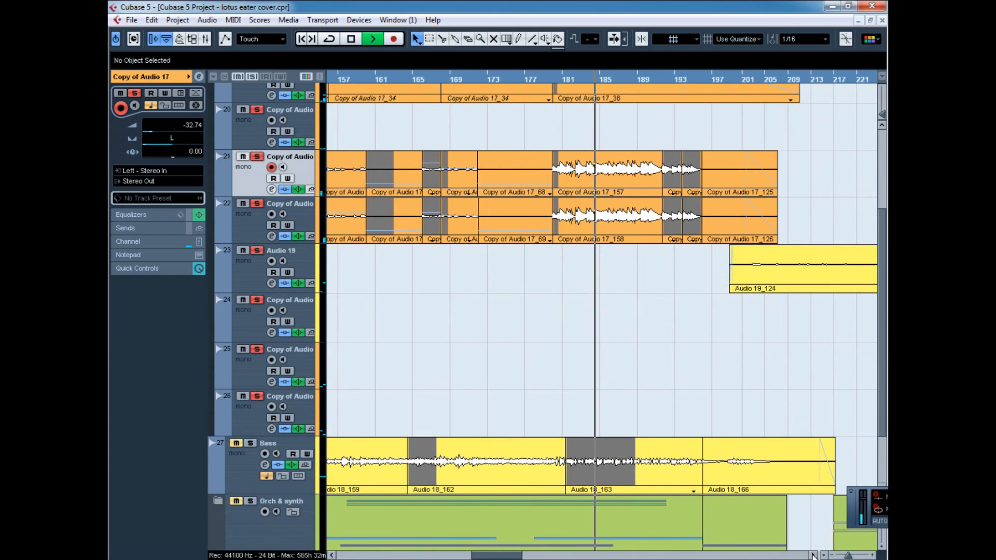
{"action": "scroll", "coordinate": [804, 529], "scroll_direction": "right", "scroll_amount": 5}
{"action": "left_click", "coordinate": [402, 78]}
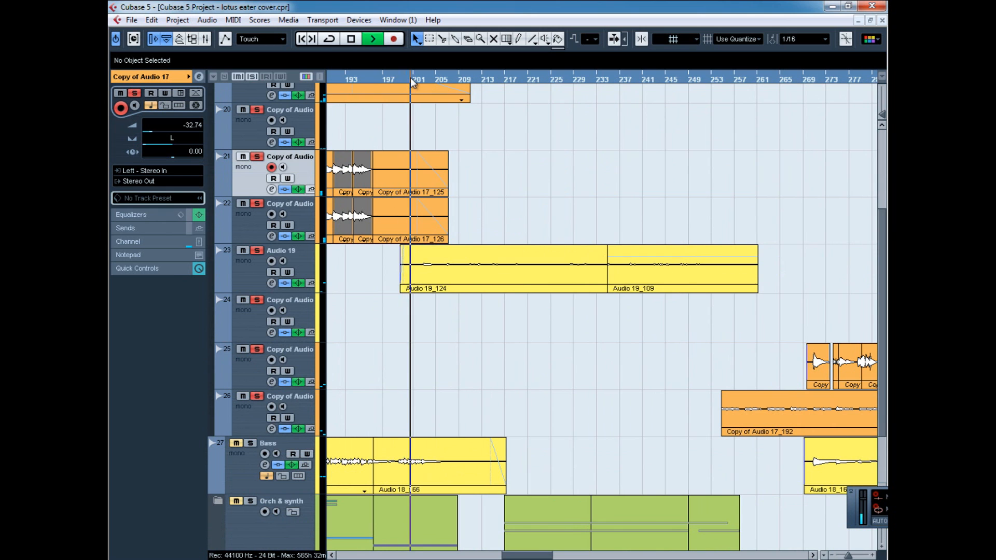
{"action": "left_click", "coordinate": [259, 277]}
{"action": "left_click", "coordinate": [271, 283]}
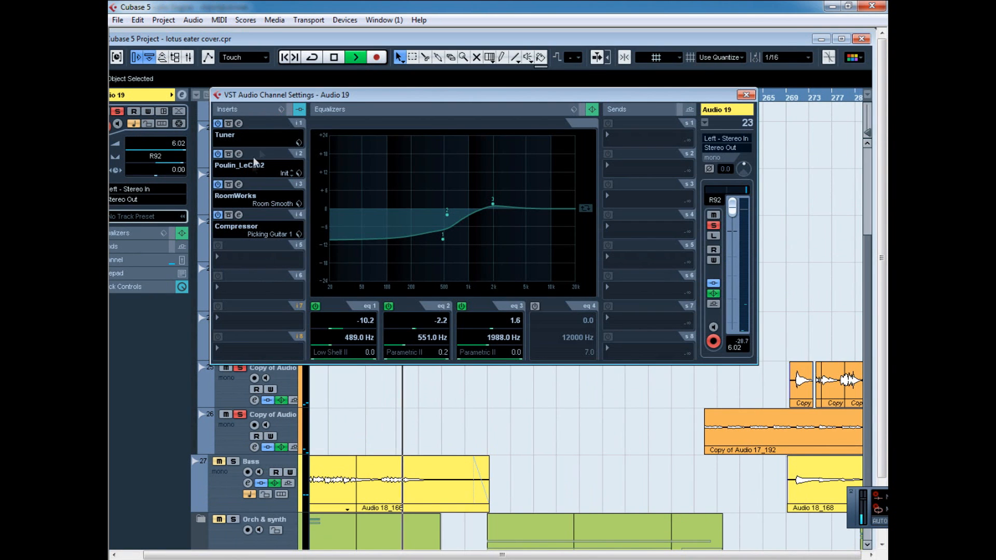
Remove the Tuner from Audio 19's first insert slot by setting it to No Effect.
{"action": "left_click", "coordinate": [238, 136]}
{"action": "left_click", "coordinate": [240, 145]}
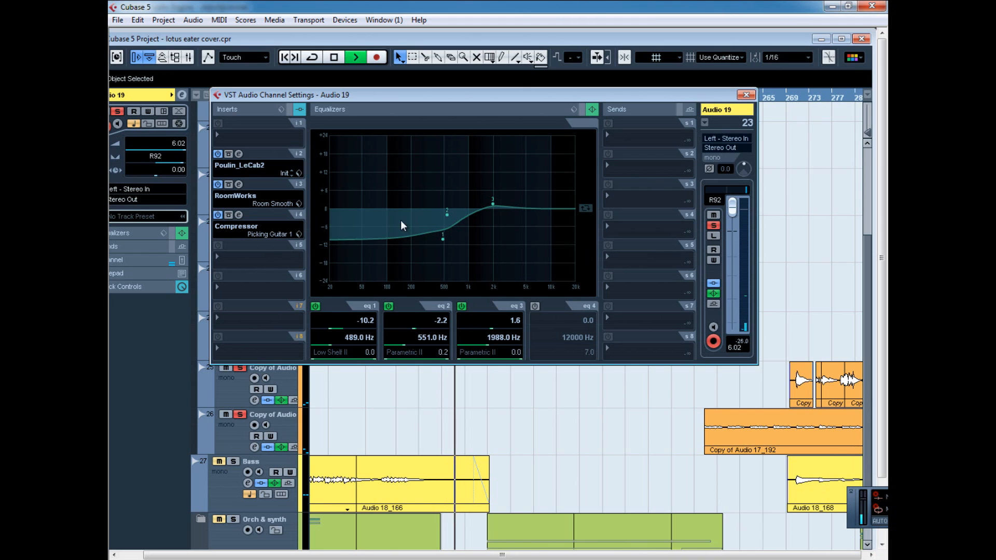
{"action": "left_click", "coordinate": [250, 133]}
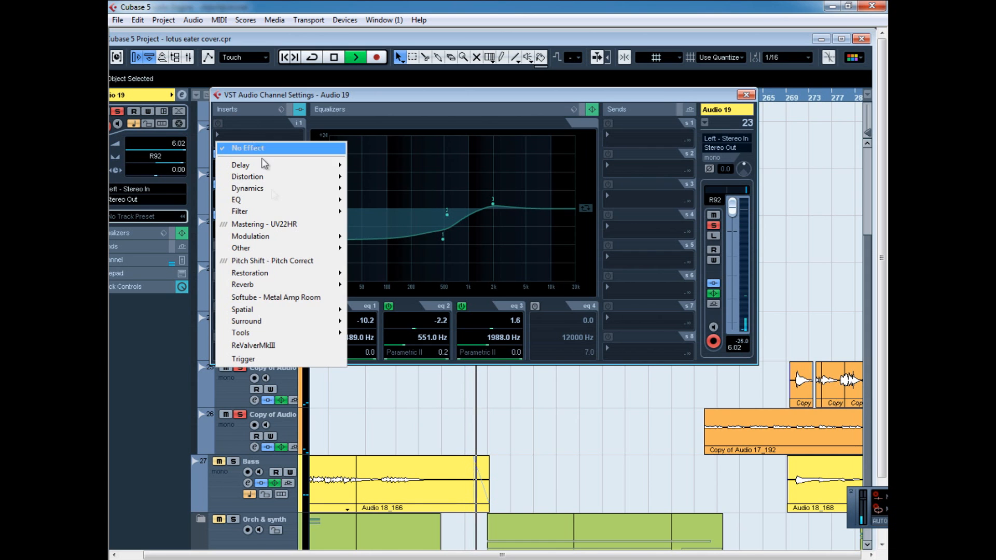
{"action": "left_click", "coordinate": [257, 146]}
Review Audio 19's Poulin_LeCab2, RoomWorks and Compressor inserts, and close the channel settings.
{"action": "left_click", "coordinate": [239, 154]}
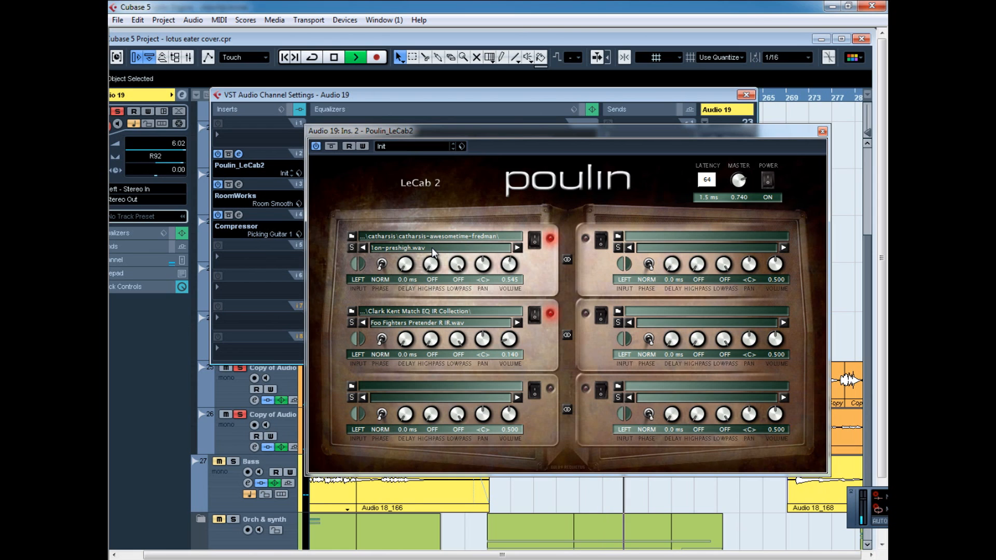
{"action": "left_click", "coordinate": [822, 132]}
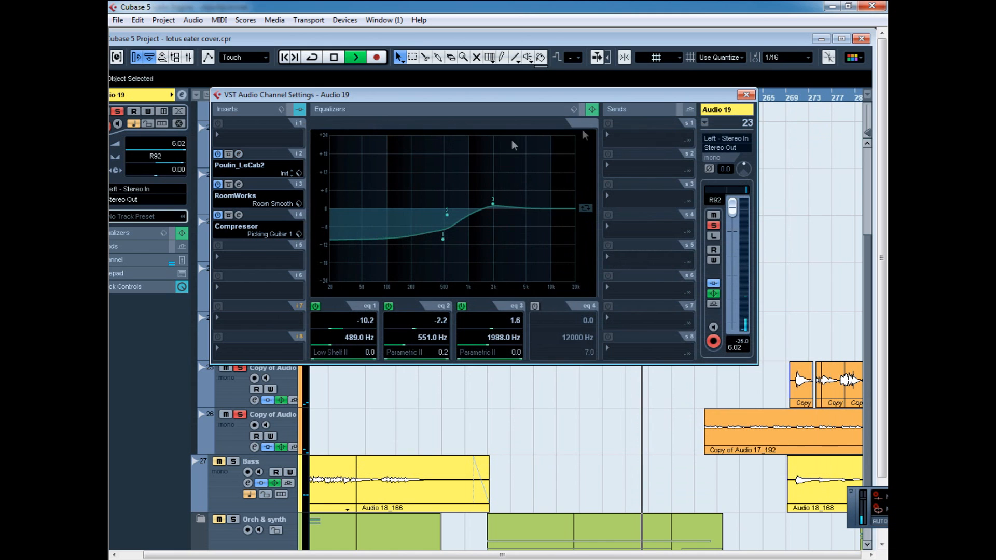
{"action": "left_click", "coordinate": [238, 184]}
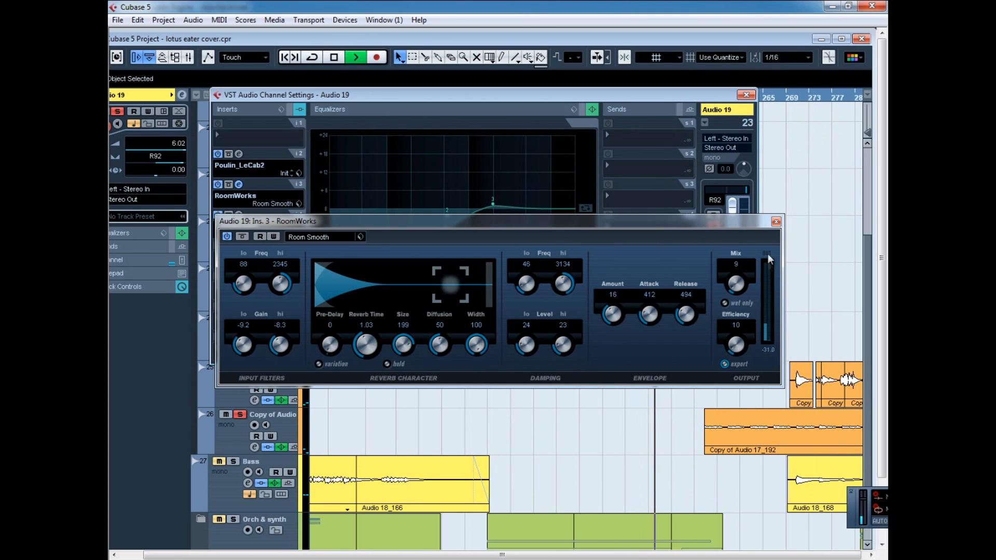
{"action": "left_click", "coordinate": [776, 222]}
{"action": "left_click", "coordinate": [238, 214]}
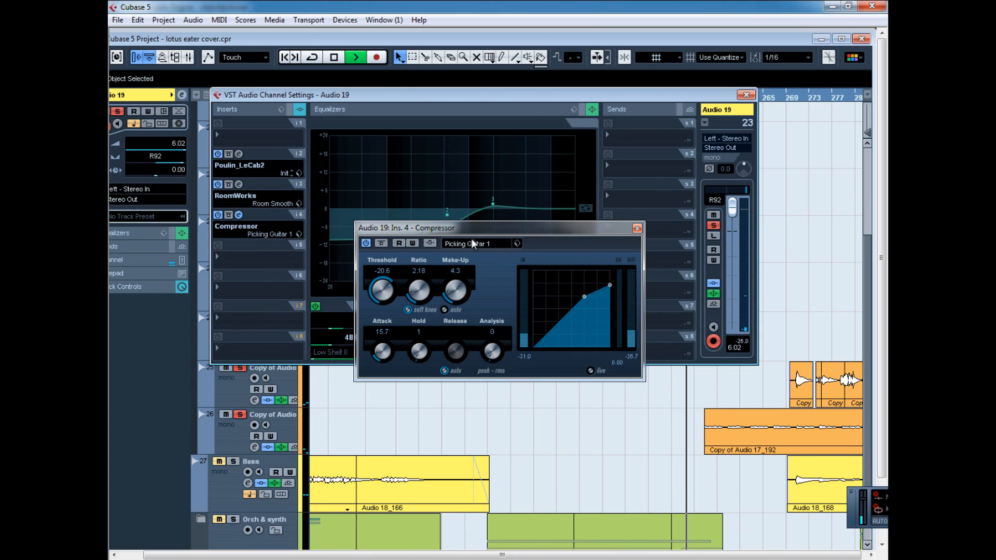
{"action": "left_click", "coordinate": [637, 229]}
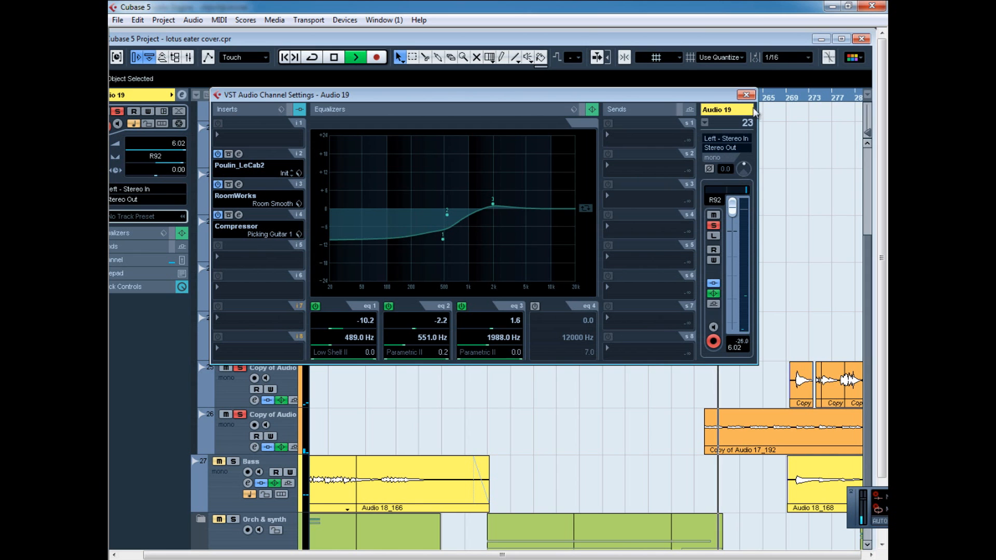
{"action": "left_click", "coordinate": [746, 95]}
{"action": "left_click", "coordinate": [840, 39]}
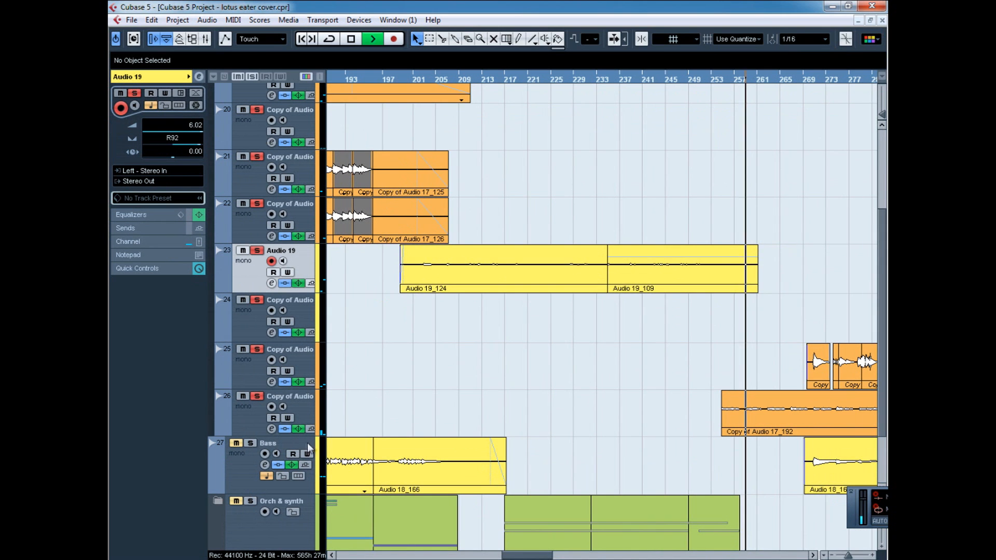
Select the Copy of Audio 17 on track 26 and play its clean section from about bar 269, replaying from about bar 277.
{"action": "left_click", "coordinate": [254, 413]}
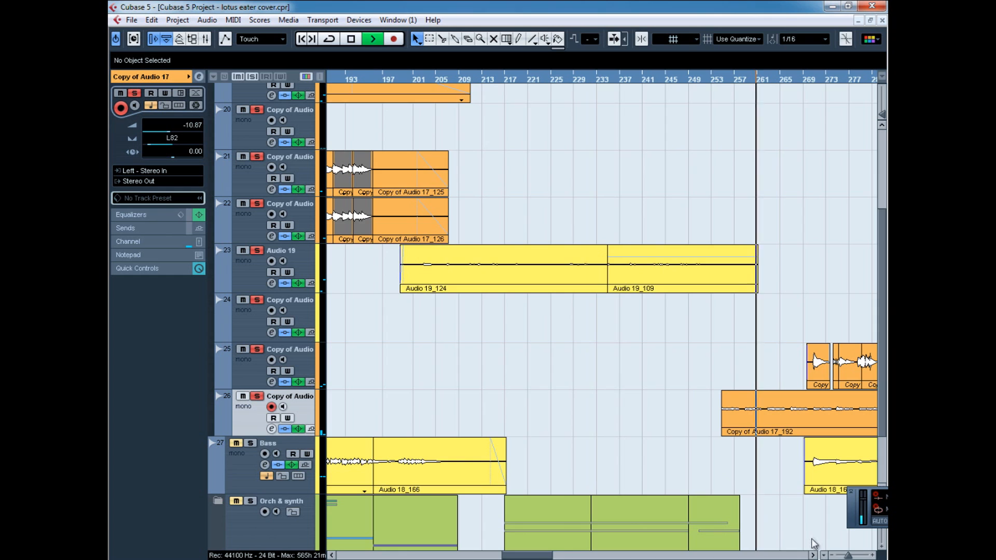
{"action": "scroll", "coordinate": [599, 459], "scroll_direction": "right", "scroll_amount": 3}
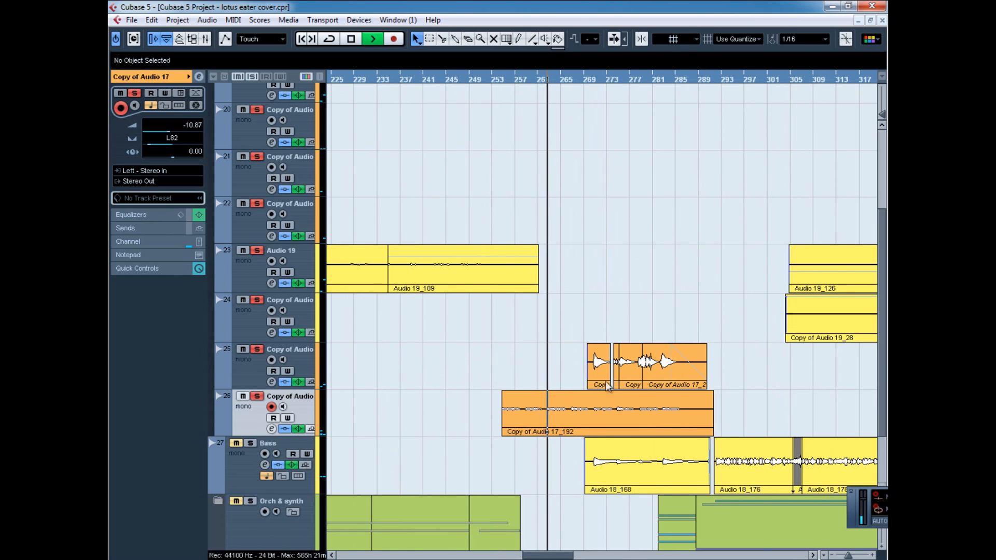
{"action": "left_click", "coordinate": [588, 82]}
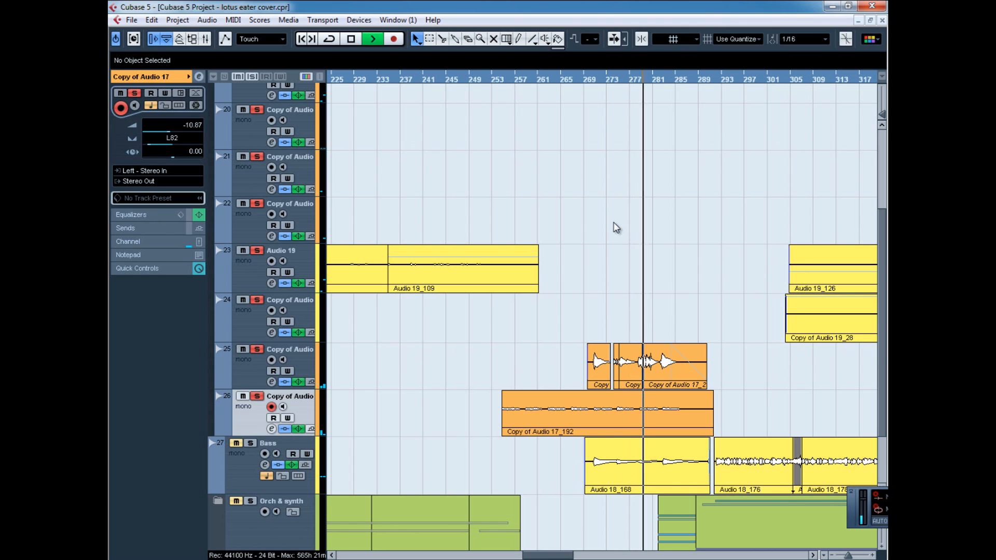
{"action": "scroll", "coordinate": [594, 228], "scroll_direction": "down", "scroll_amount": 2}
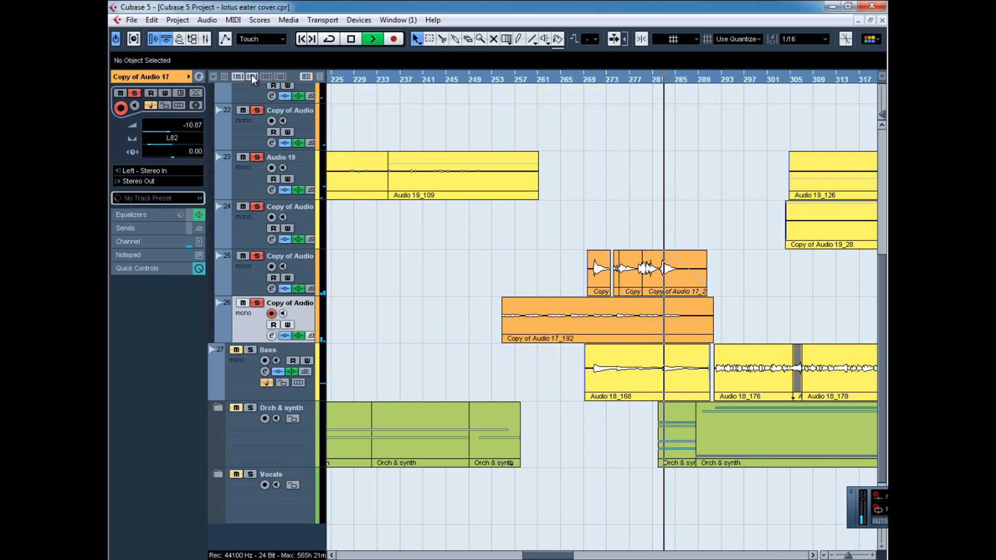
{"action": "left_click_drag", "start_coordinate": [713, 79], "coordinate": [638, 79]}
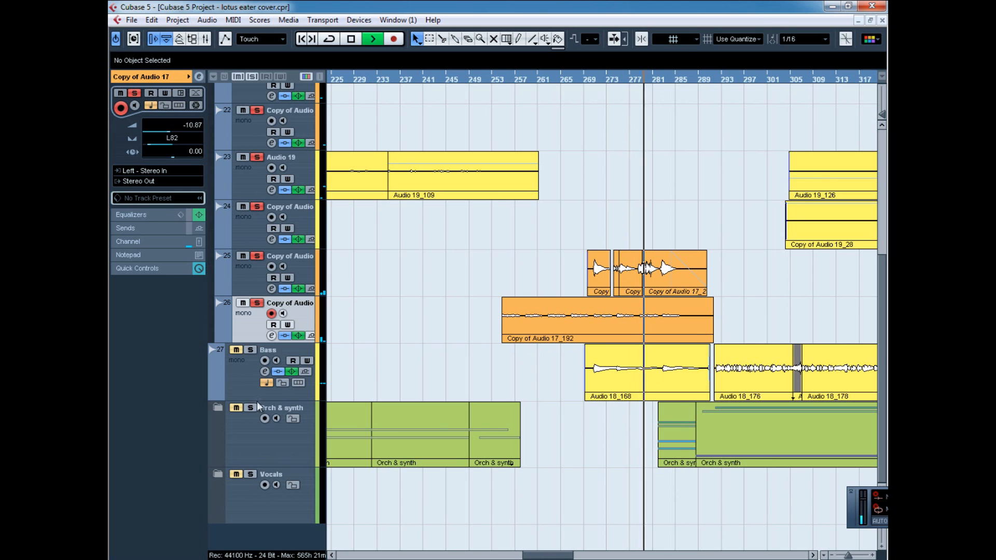
Deactivate all active solos, solo the Orch & synth folder, and expand it to show its tracks.
{"action": "left_click", "coordinate": [254, 76]}
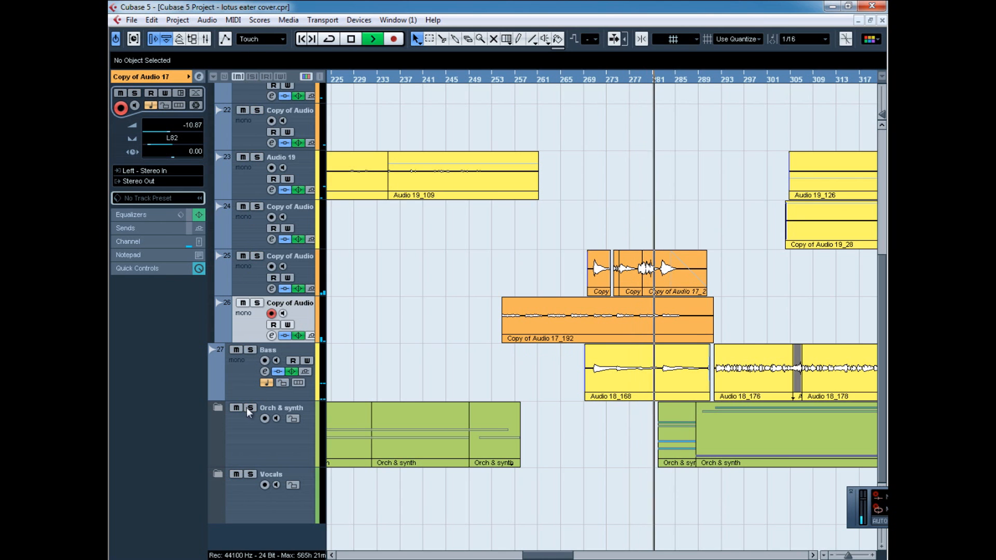
{"action": "left_click", "coordinate": [250, 408]}
{"action": "left_click", "coordinate": [218, 407]}
{"action": "scroll", "coordinate": [495, 403], "scroll_direction": "down", "scroll_amount": 2}
{"action": "scroll", "coordinate": [496, 407], "scroll_direction": "down", "scroll_amount": 5}
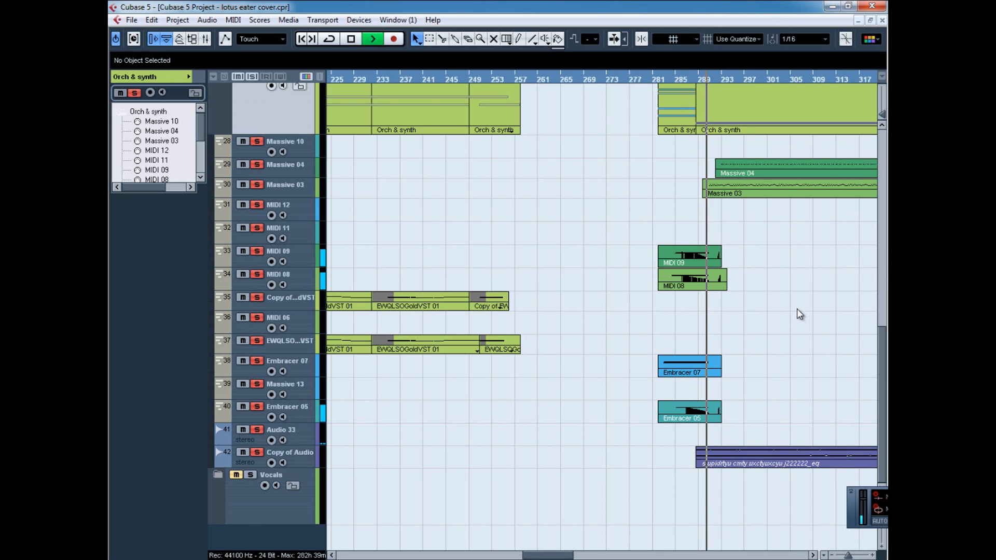
Examine the Massive, MIDI, Embracer and audio parts inside the Orch & synth folder from about bar 281 onward during playback.
{"action": "left_click", "coordinate": [813, 555]}
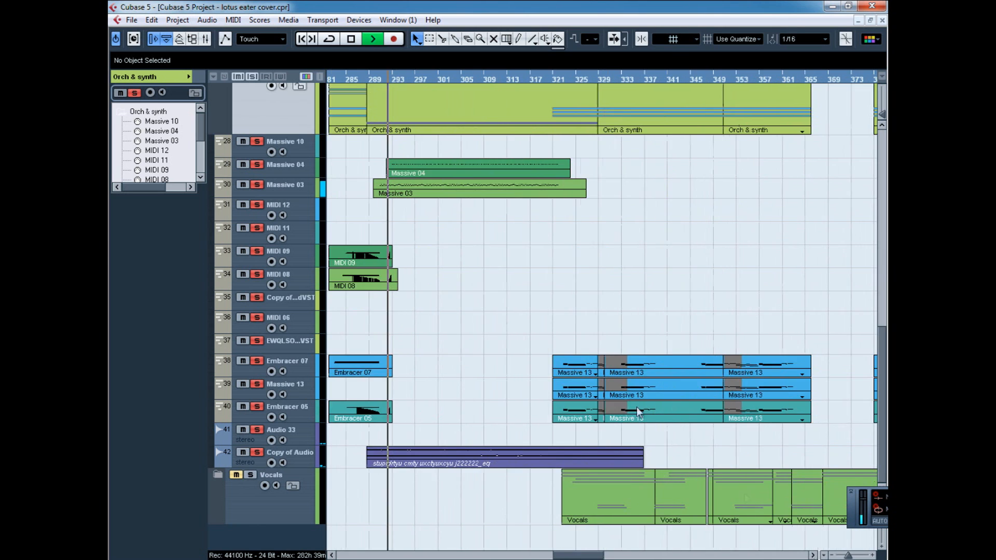
{"action": "scroll", "coordinate": [529, 334], "scroll_direction": "up", "scroll_amount": 4}
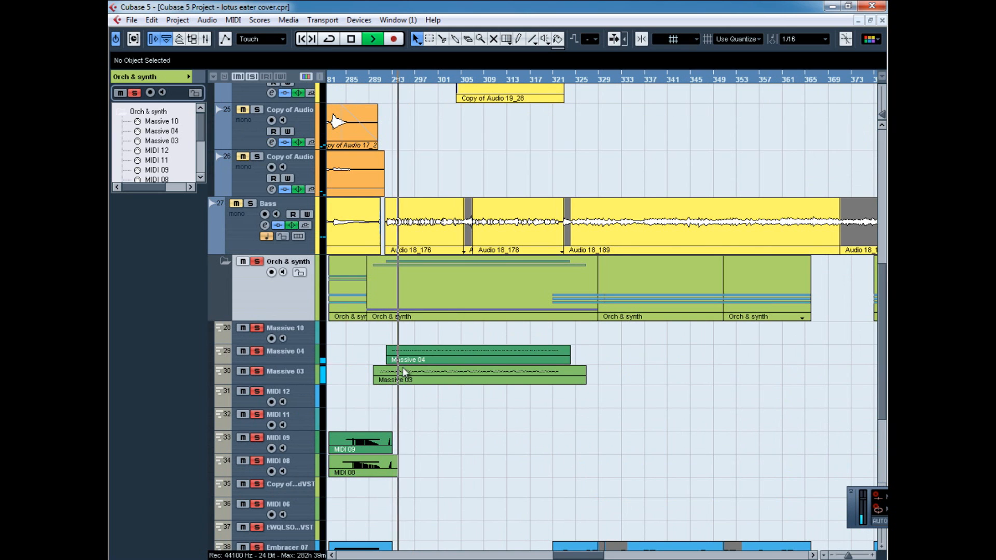
{"action": "scroll", "coordinate": [460, 358], "scroll_direction": "down", "scroll_amount": 4}
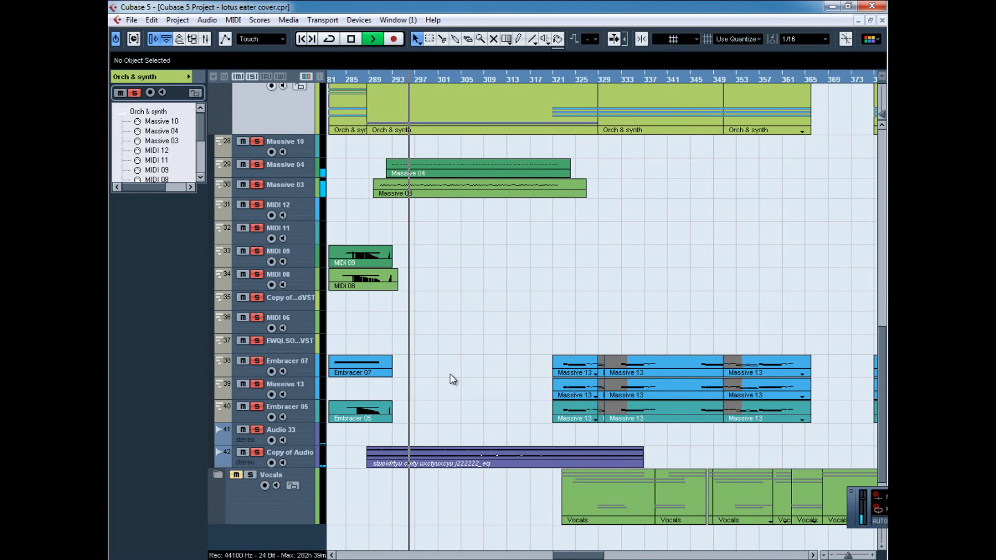
{"action": "scroll", "coordinate": [451, 375], "scroll_direction": "up", "scroll_amount": 4}
{"action": "scroll", "coordinate": [450, 374], "scroll_direction": "down", "scroll_amount": 4}
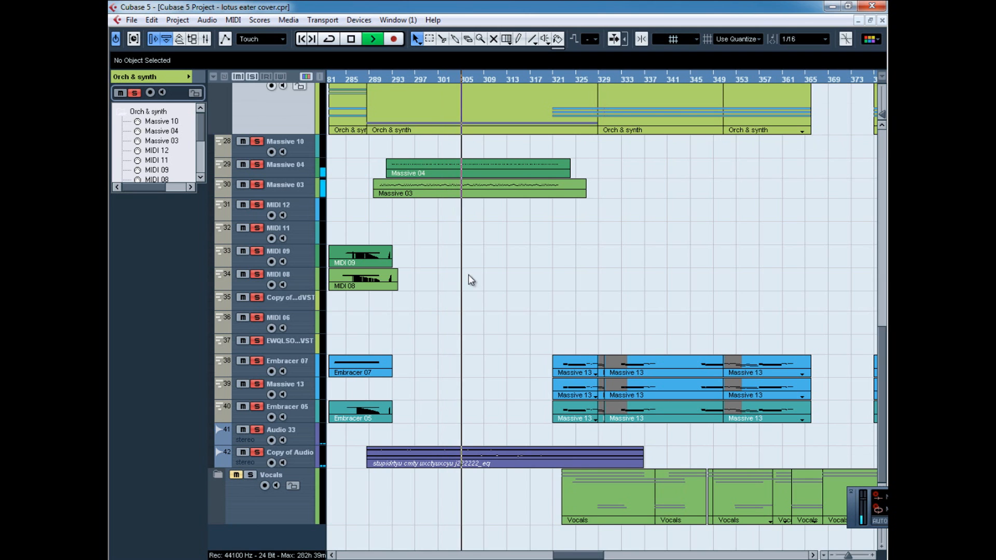
{"action": "scroll", "coordinate": [384, 341], "scroll_direction": "up", "scroll_amount": 3}
{"action": "scroll", "coordinate": [373, 343], "scroll_direction": "down", "scroll_amount": 3}
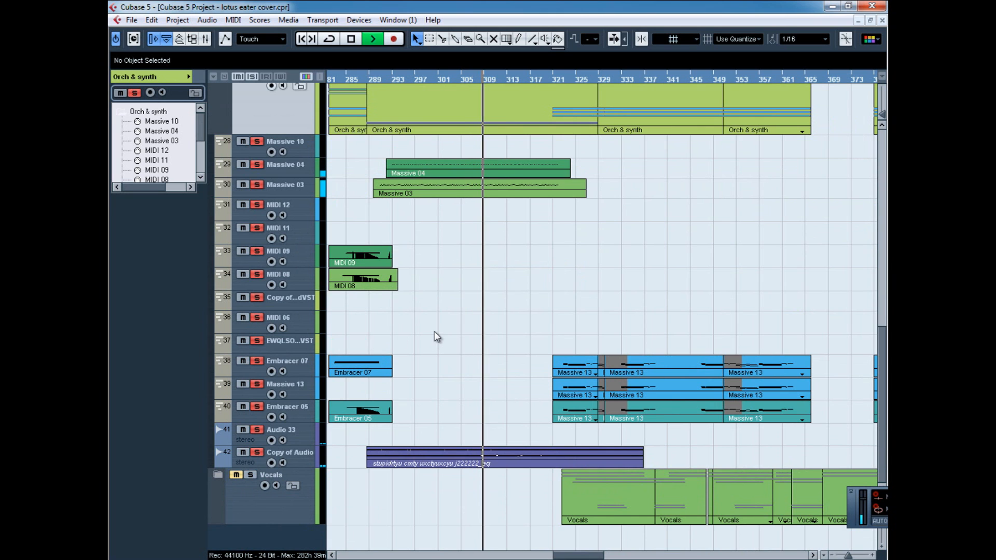
Unsolo the Orch & synth folder, solo the Bass track, and move playback to about bar 292.
{"action": "scroll", "coordinate": [436, 340], "scroll_direction": "up", "scroll_amount": 3}
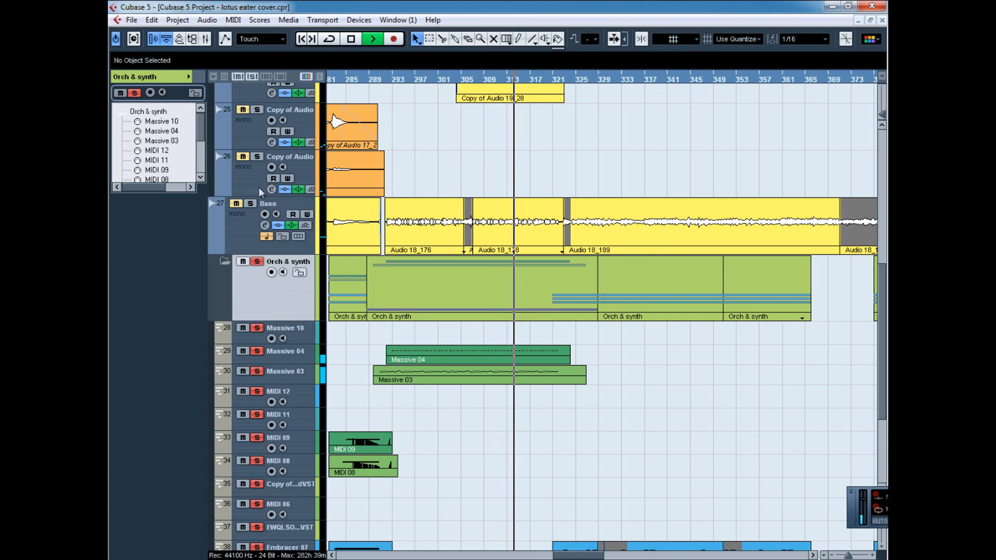
{"action": "left_click", "coordinate": [257, 261]}
{"action": "left_click", "coordinate": [250, 204]}
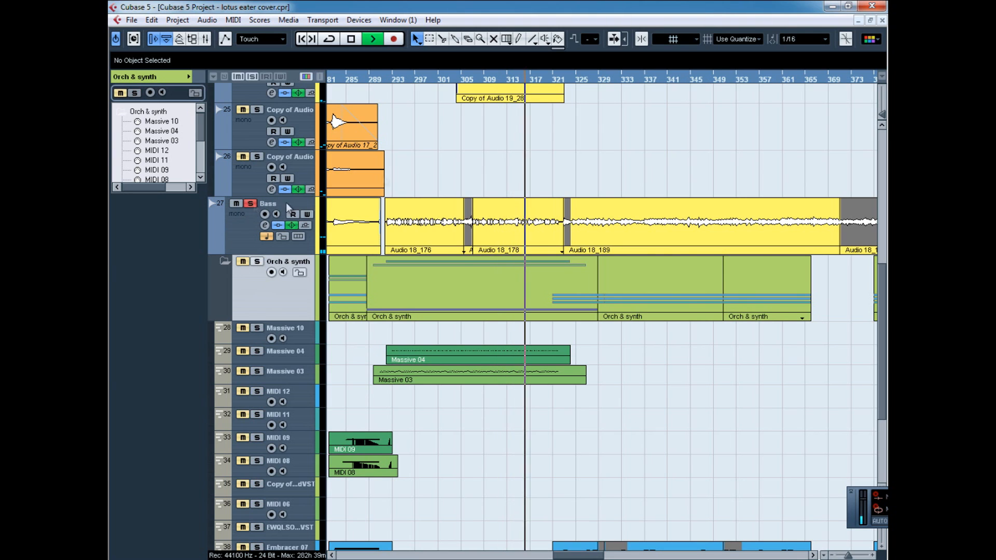
{"action": "left_click_drag", "start_coordinate": [392, 80], "coordinate": [373, 119]}
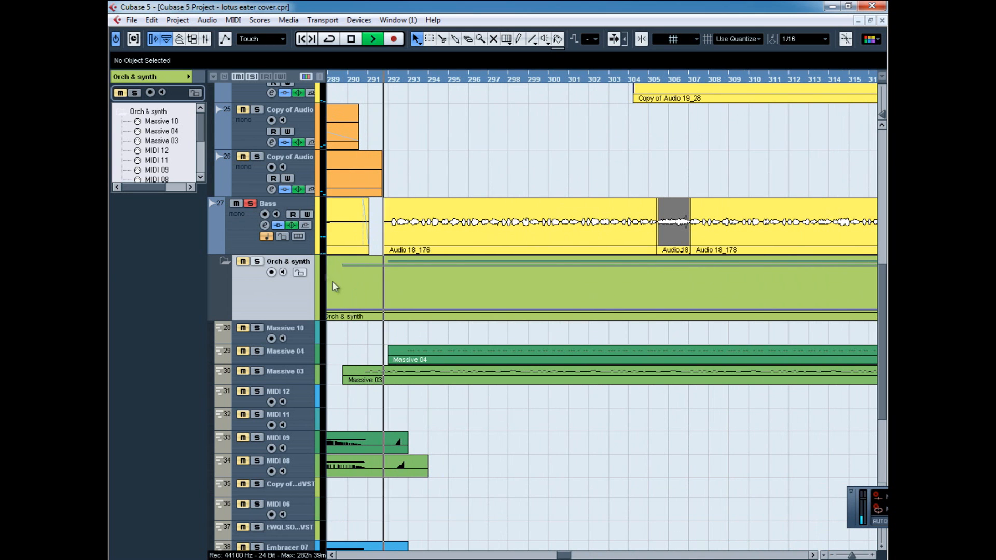
Open the Bass track's channel settings and review its ReValverMkIII and Compressor inserts.
{"action": "left_click", "coordinate": [247, 234]}
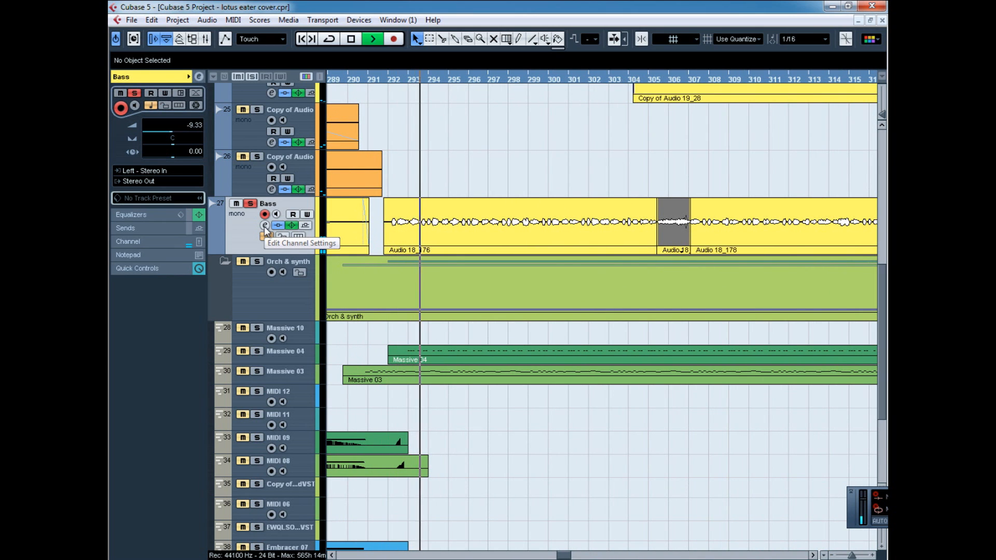
{"action": "left_click", "coordinate": [265, 227]}
{"action": "left_click", "coordinate": [239, 154]}
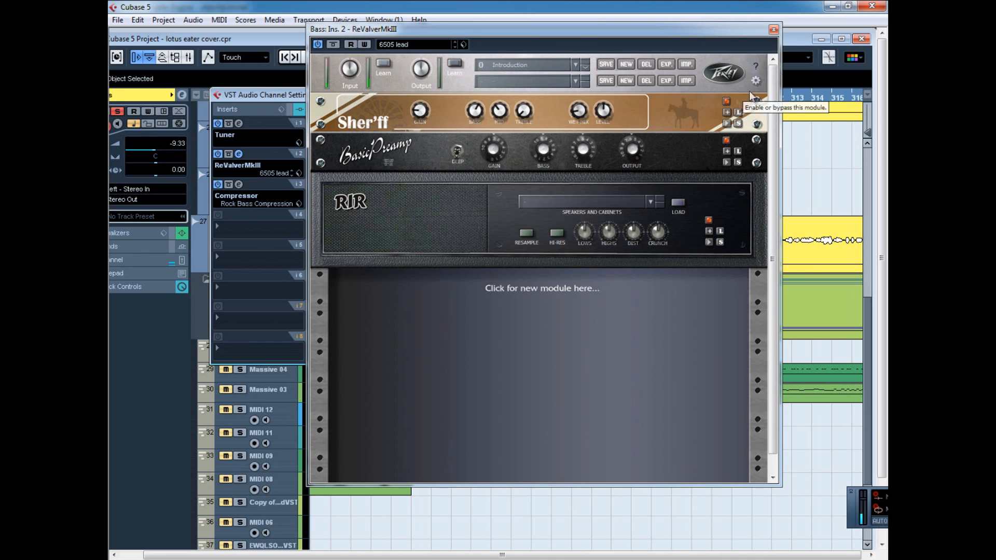
{"action": "left_click", "coordinate": [773, 29]}
{"action": "left_click", "coordinate": [238, 184]}
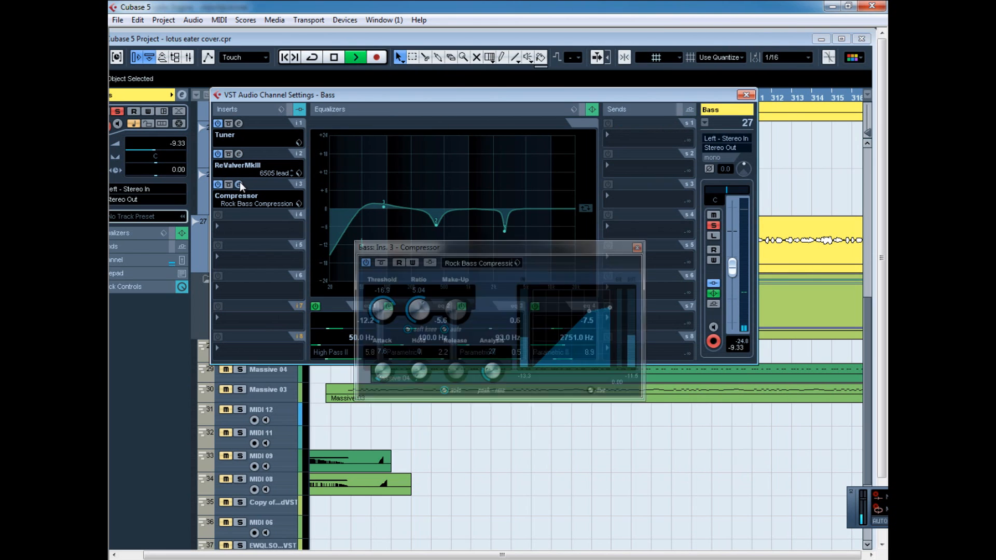
Review the Bass track's Compressor insert, close its channel settings, and maximize the project window.
{"action": "left_click", "coordinate": [638, 248]}
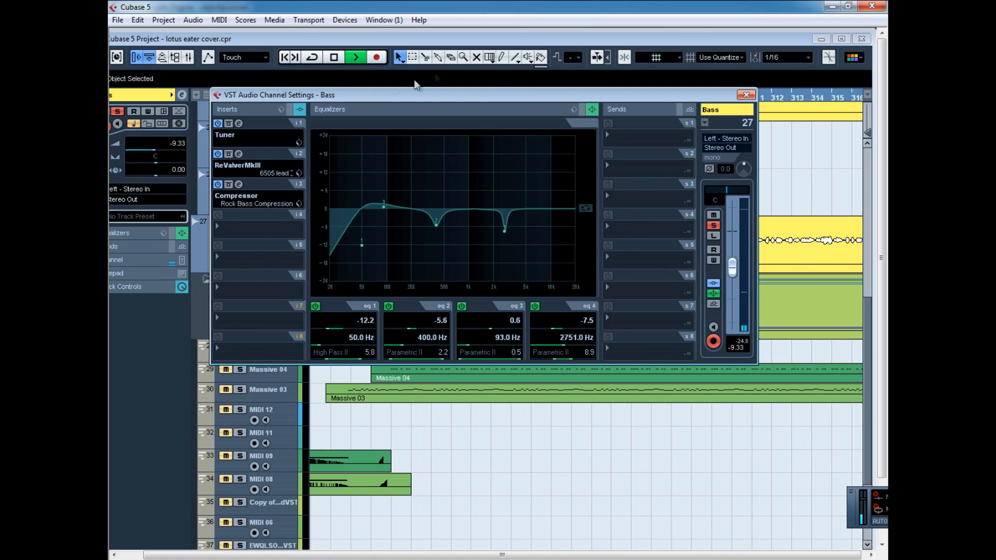
{"action": "left_click", "coordinate": [238, 184]}
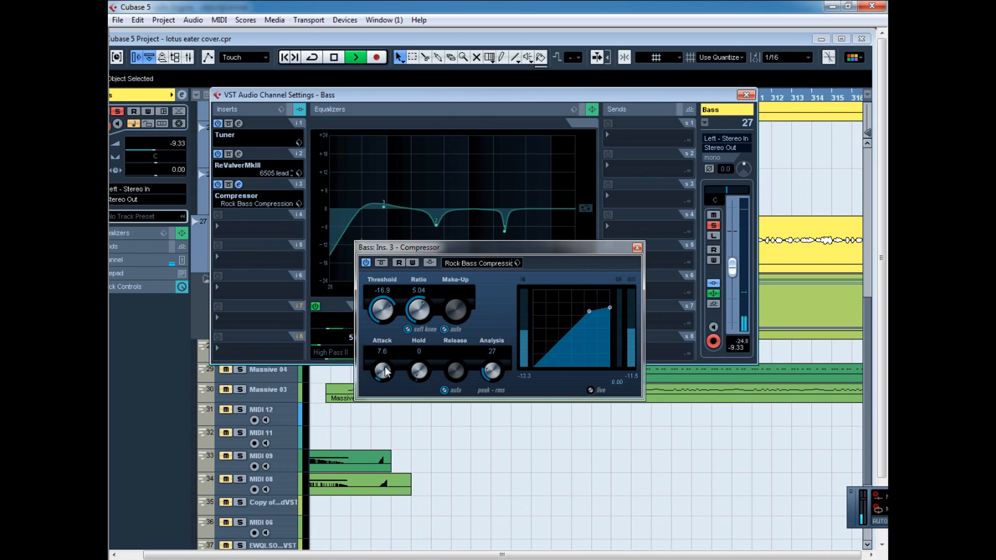
{"action": "left_click", "coordinate": [637, 248]}
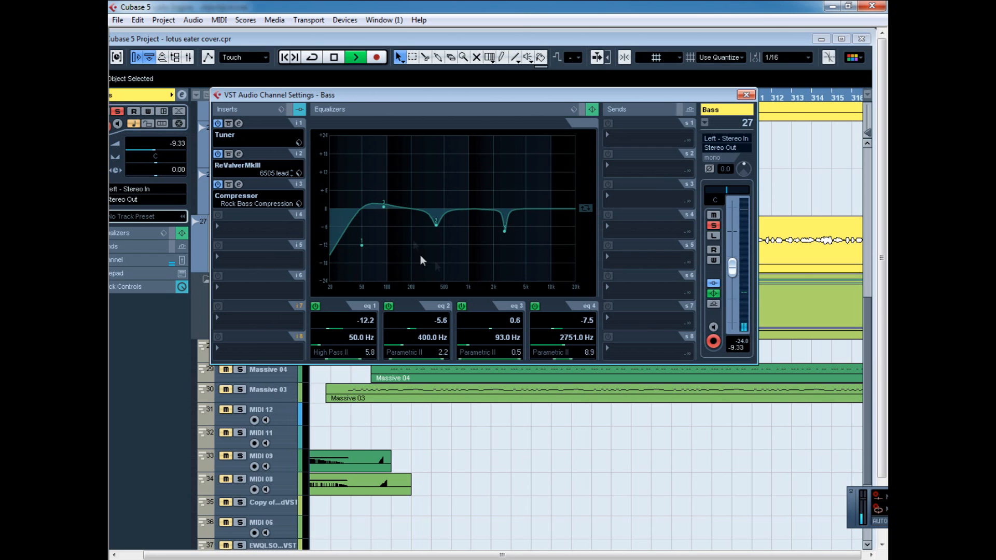
{"action": "left_click", "coordinate": [745, 95]}
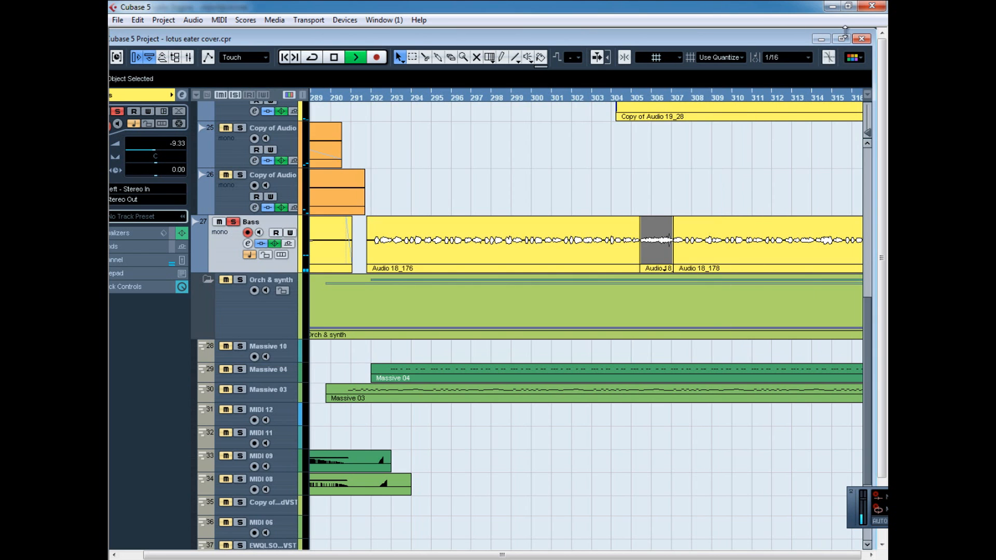
{"action": "left_click", "coordinate": [842, 38]}
Unsolo the Bass track, collapse the Orch & synth and Guitar folders, and move playback to about bar 69.
{"action": "left_click", "coordinate": [246, 206]}
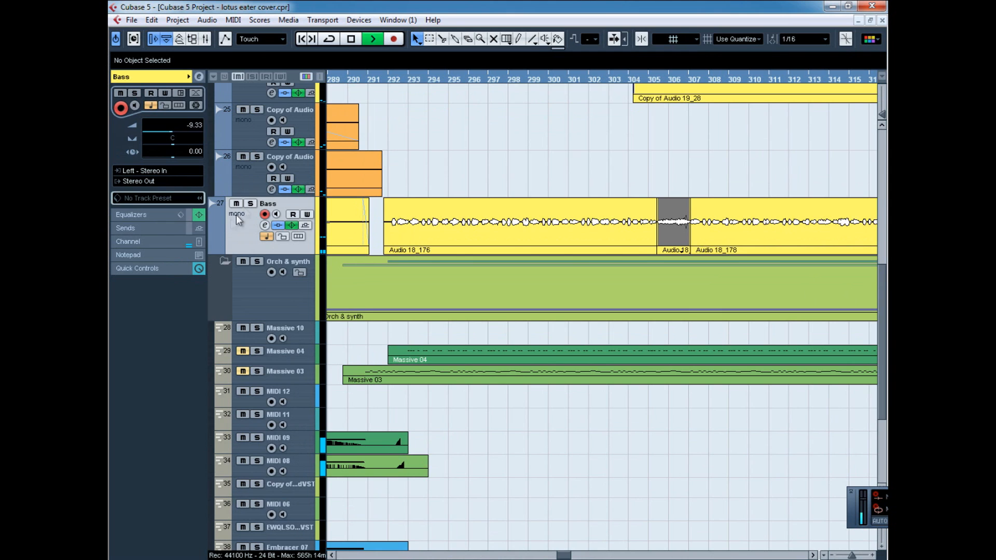
{"action": "left_click", "coordinate": [224, 262]}
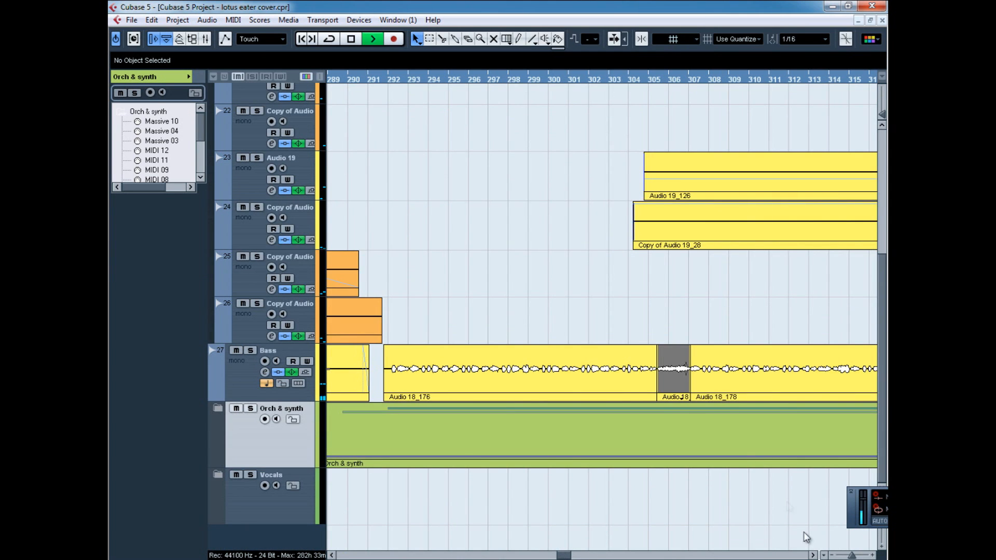
{"action": "scroll", "coordinate": [347, 253], "scroll_direction": "up", "scroll_amount": 5}
{"action": "left_click", "coordinate": [225, 110]}
{"action": "left_click_drag", "start_coordinate": [363, 82], "coordinate": [642, 87]}
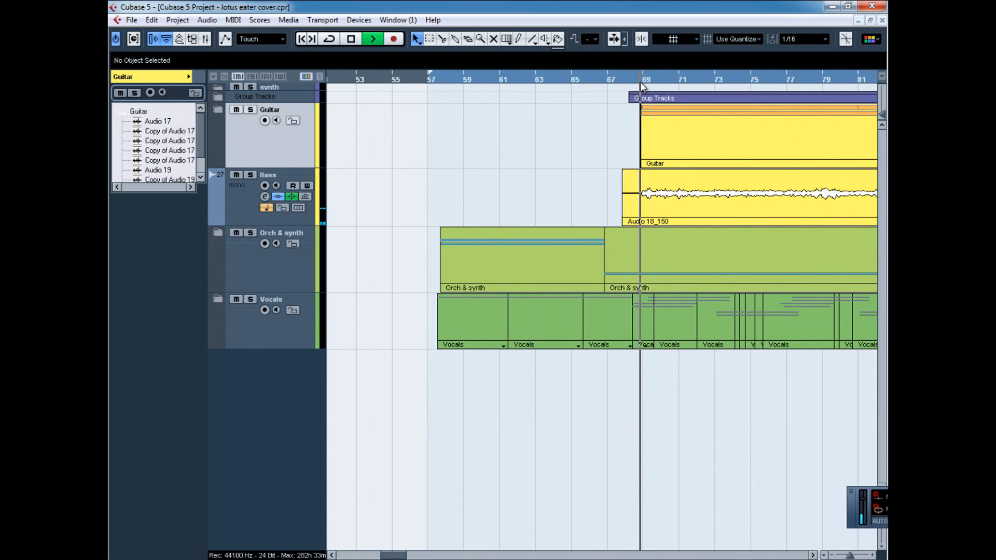
Expand the Vocals folder and solo the Singing group.
{"action": "left_click", "coordinate": [217, 299]}
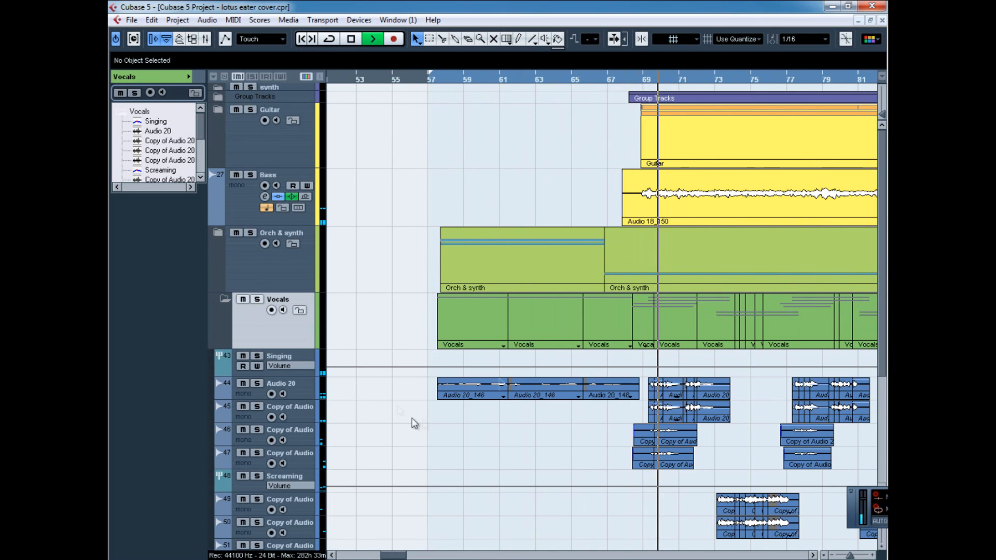
{"action": "scroll", "coordinate": [408, 415], "scroll_direction": "down", "scroll_amount": 3}
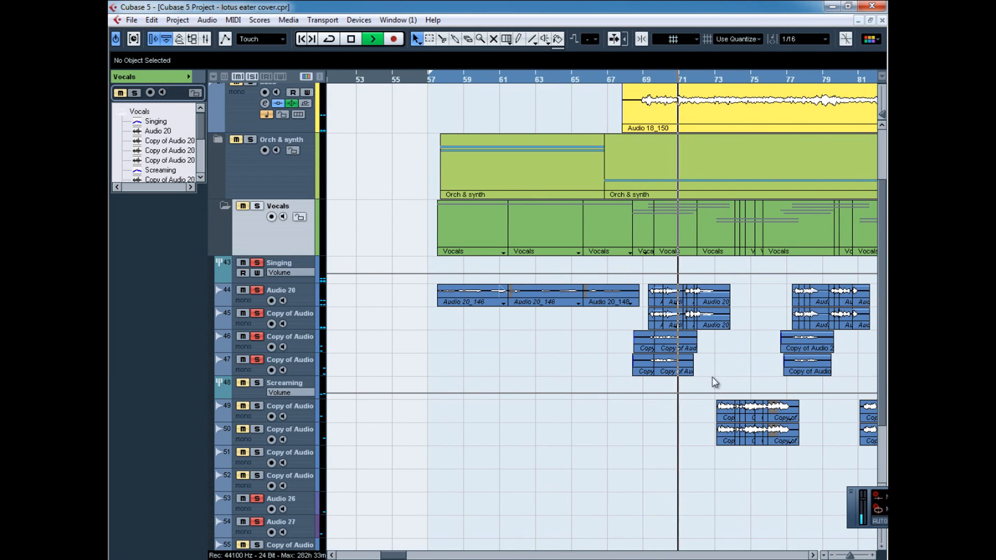
{"action": "scroll", "coordinate": [469, 353], "scroll_direction": "right", "scroll_amount": 2}
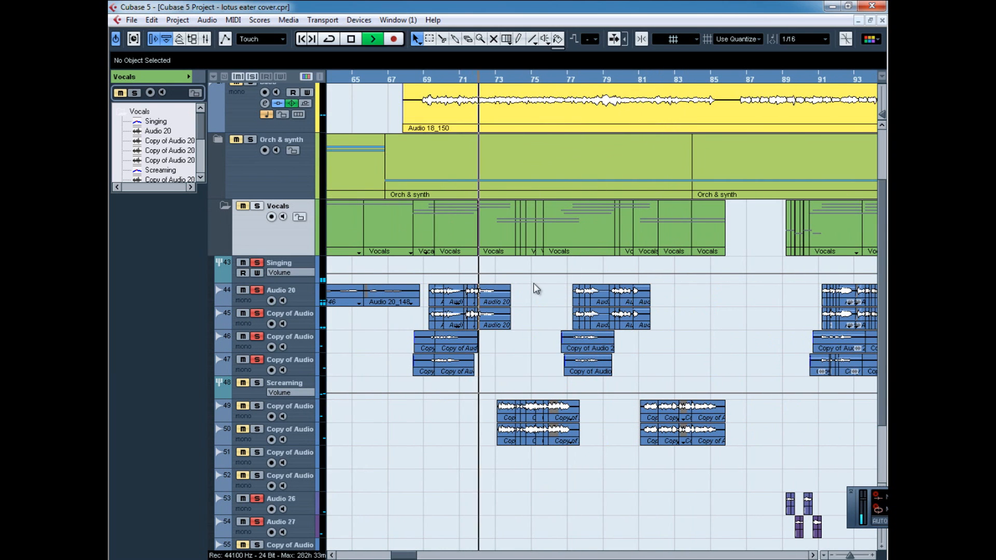
Go through the four audio tracks under the Singing group, tracks 44 to 47, one after another.
{"action": "left_click", "coordinate": [301, 303]}
{"action": "left_click", "coordinate": [300, 320]}
{"action": "left_click", "coordinate": [304, 345]}
{"action": "left_click", "coordinate": [305, 367]}
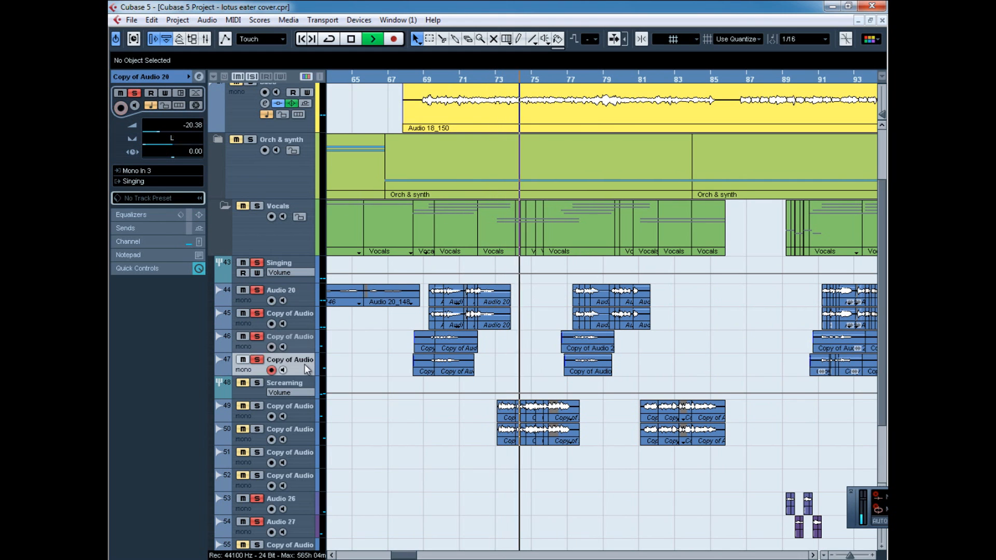
Open the Singing group's channel settings and review its RoomWorks and Maximizer inserts.
{"action": "left_click", "coordinate": [308, 268]}
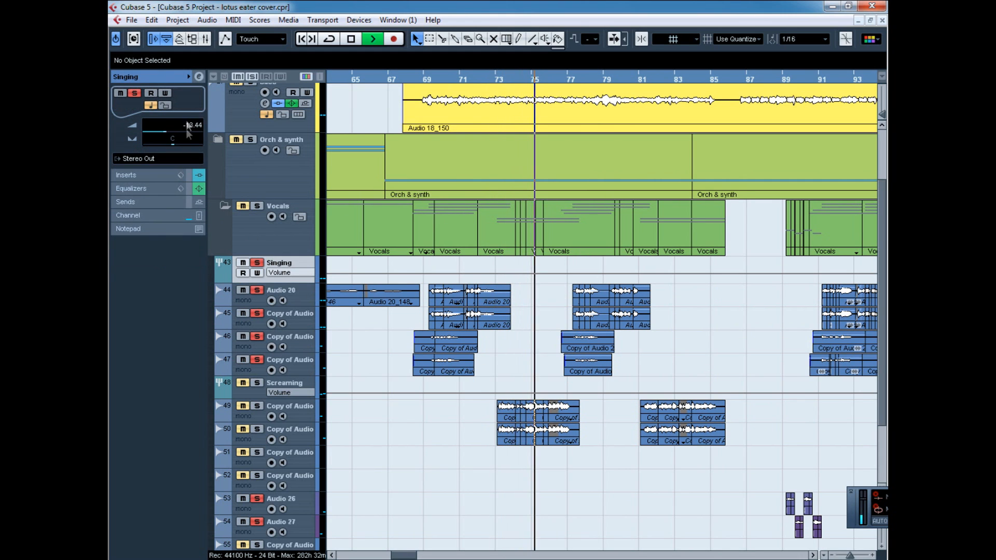
{"action": "left_click", "coordinate": [200, 77]}
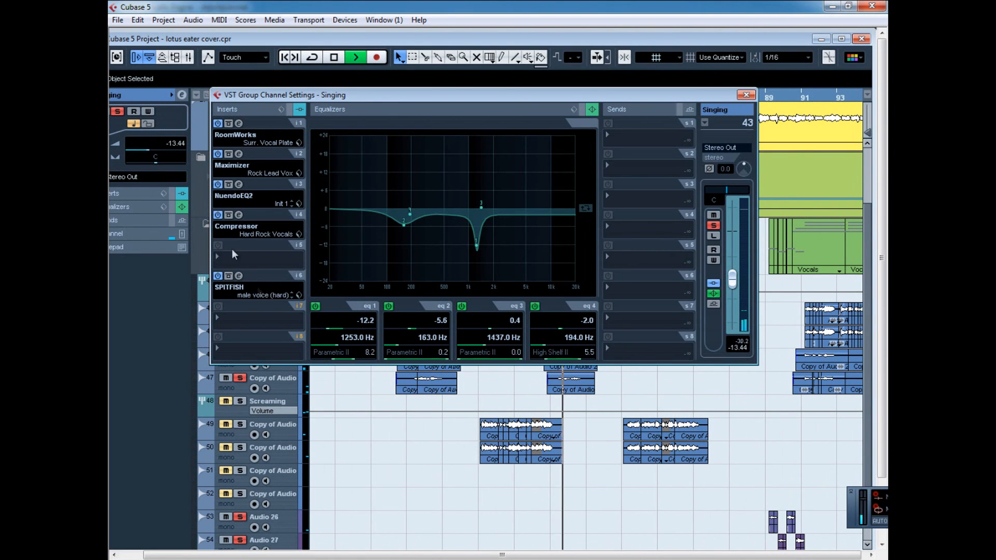
{"action": "left_click", "coordinate": [239, 124]}
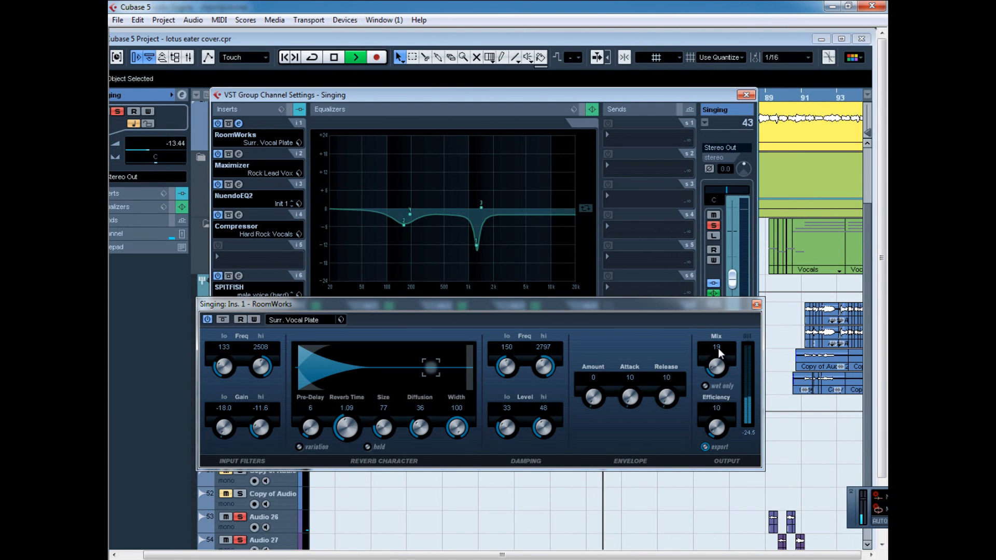
{"action": "left_click", "coordinate": [757, 305]}
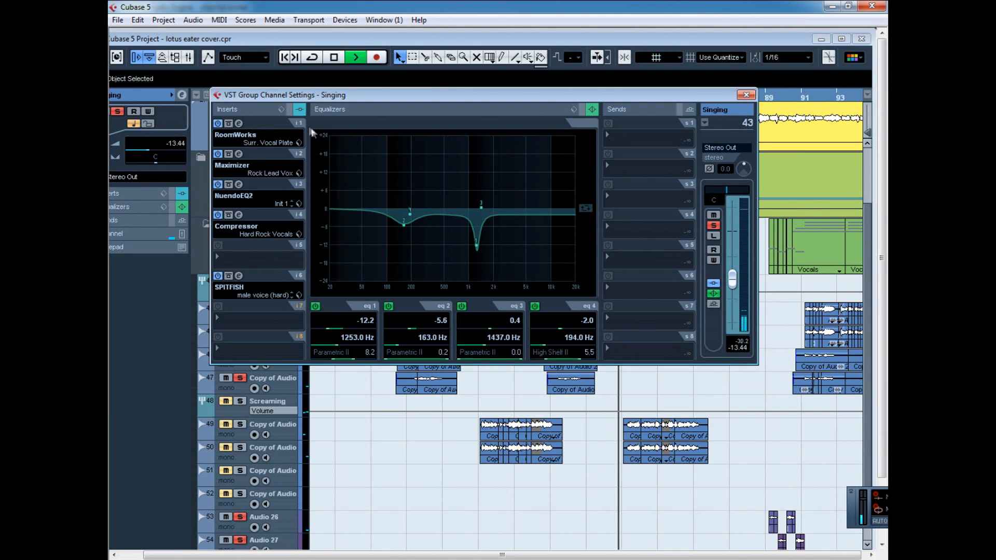
{"action": "left_click", "coordinate": [239, 154]}
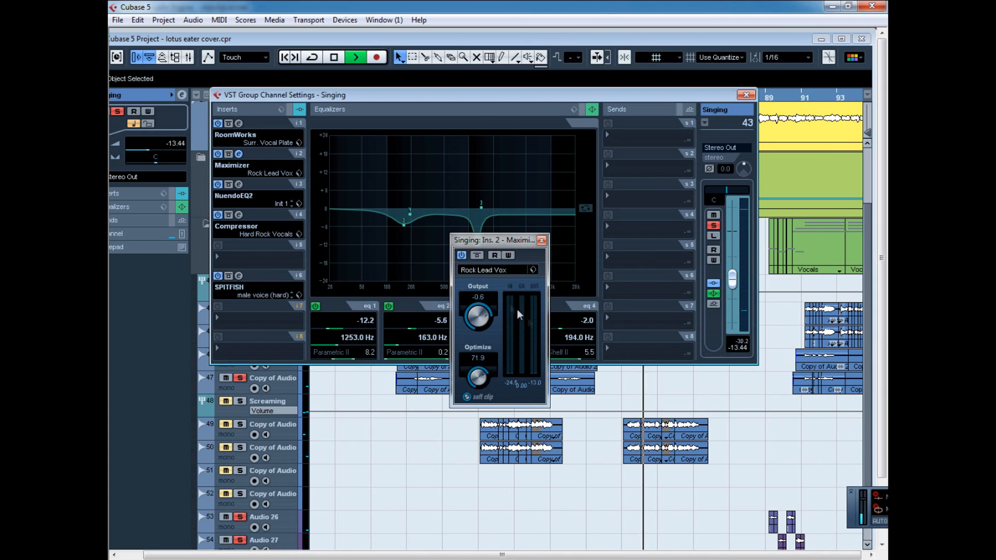
{"action": "left_click", "coordinate": [542, 241]}
Review the Singing group's NuendoEQ2, Compressor and SPITFISH inserts, and close its channel settings.
{"action": "left_click", "coordinate": [239, 185]}
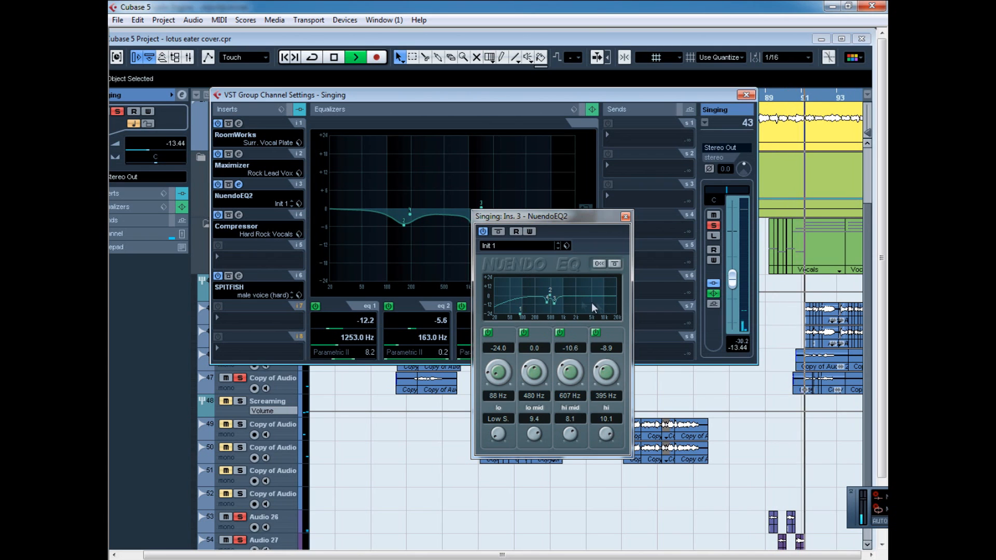
{"action": "left_click", "coordinate": [626, 217]}
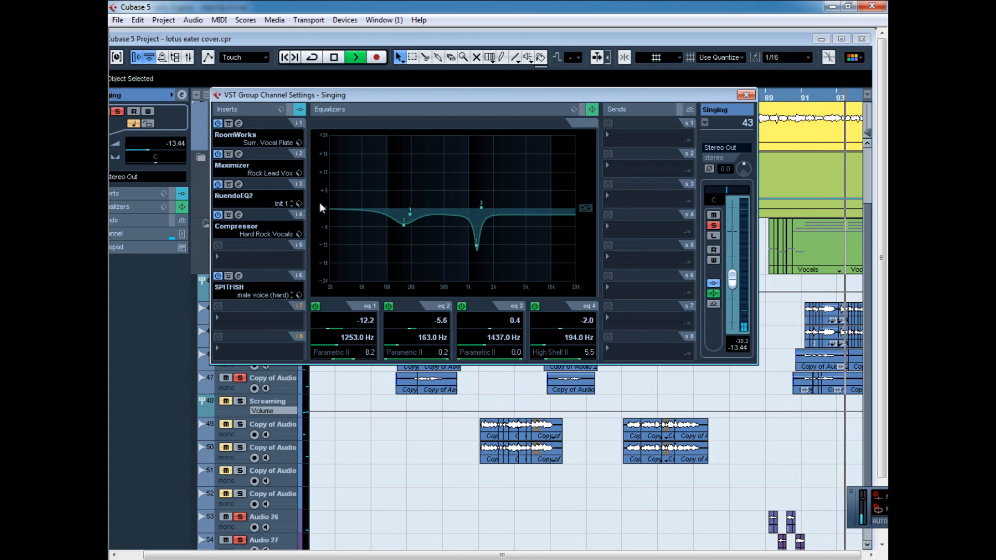
{"action": "left_click", "coordinate": [238, 214]}
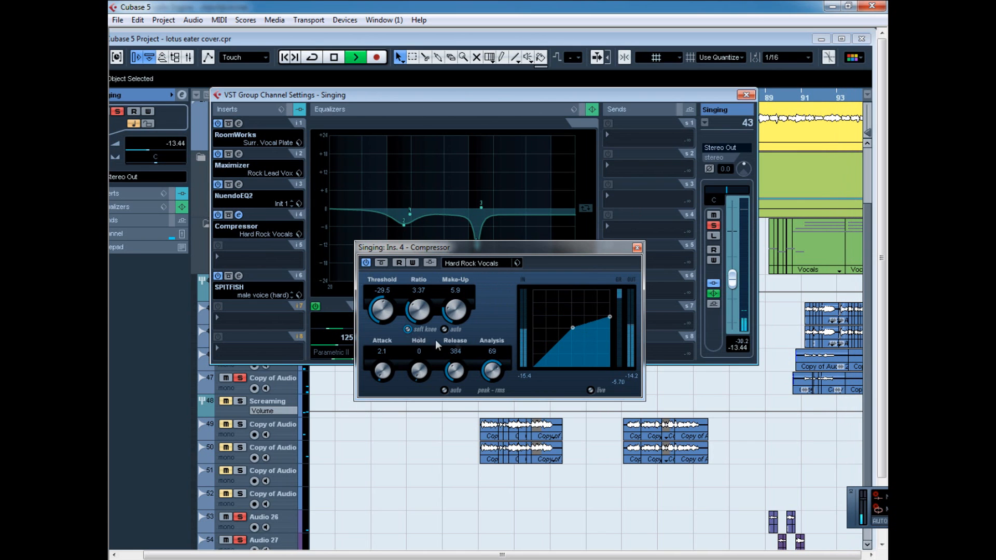
{"action": "left_click", "coordinate": [637, 248]}
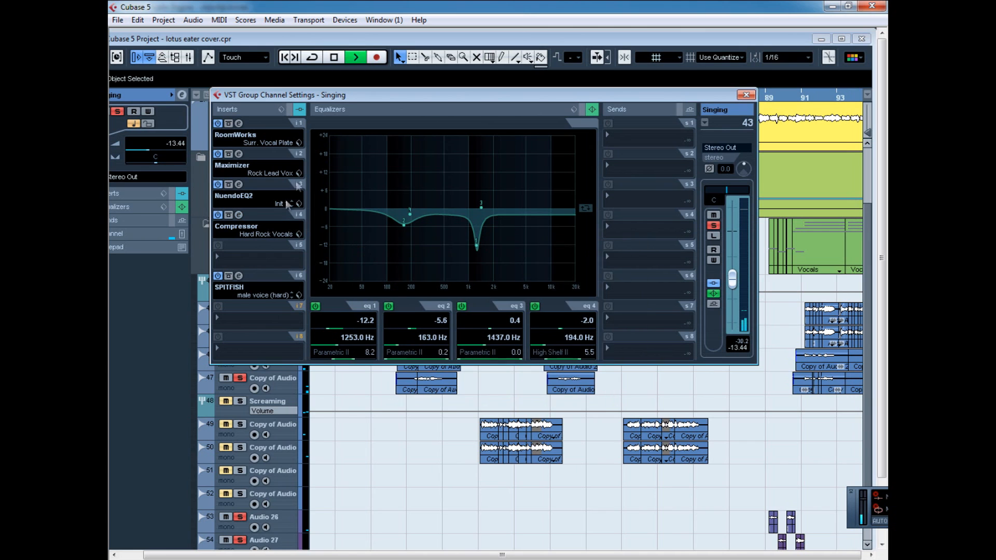
{"action": "left_click", "coordinate": [239, 276]}
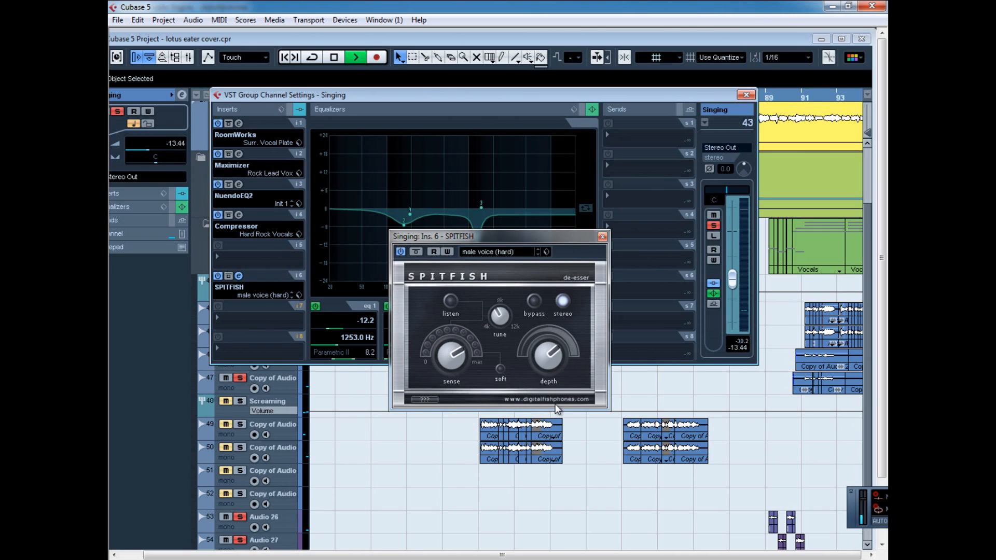
{"action": "left_click", "coordinate": [602, 236]}
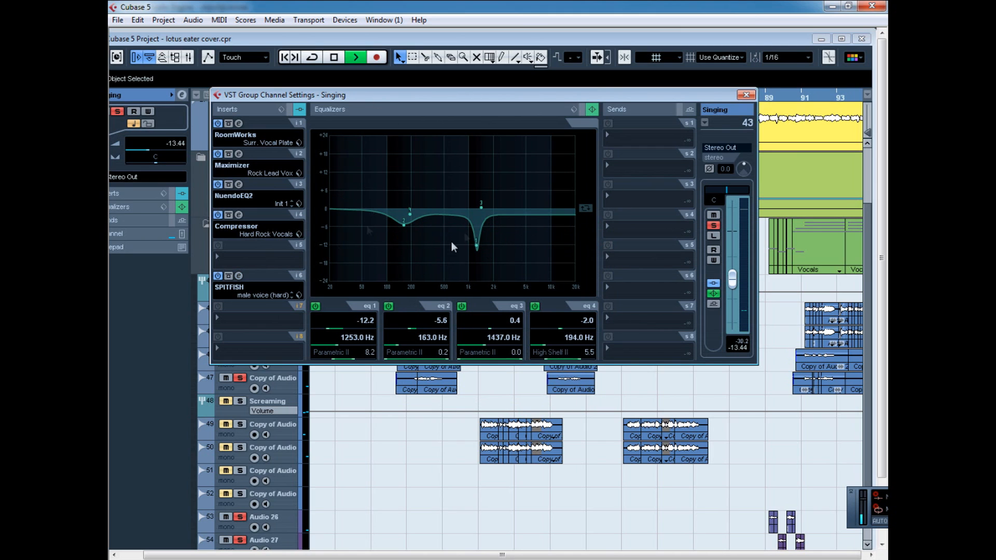
{"action": "left_click", "coordinate": [746, 94]}
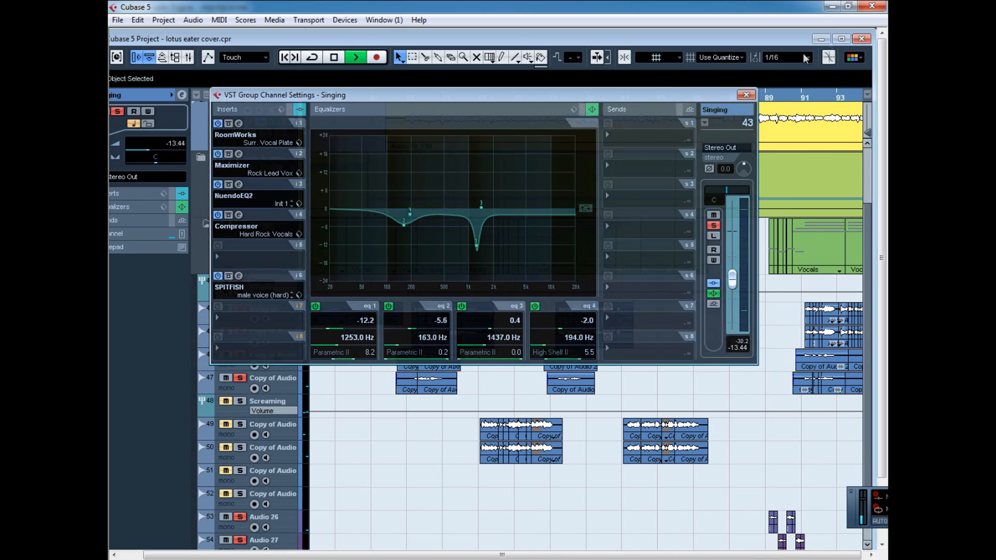
{"action": "left_click", "coordinate": [841, 39]}
Replay the soloed singing parts from just before bar 70 and select the Audio 20 track.
{"action": "left_click_drag", "start_coordinate": [440, 78], "coordinate": [406, 91]}
{"action": "left_click", "coordinate": [257, 314]}
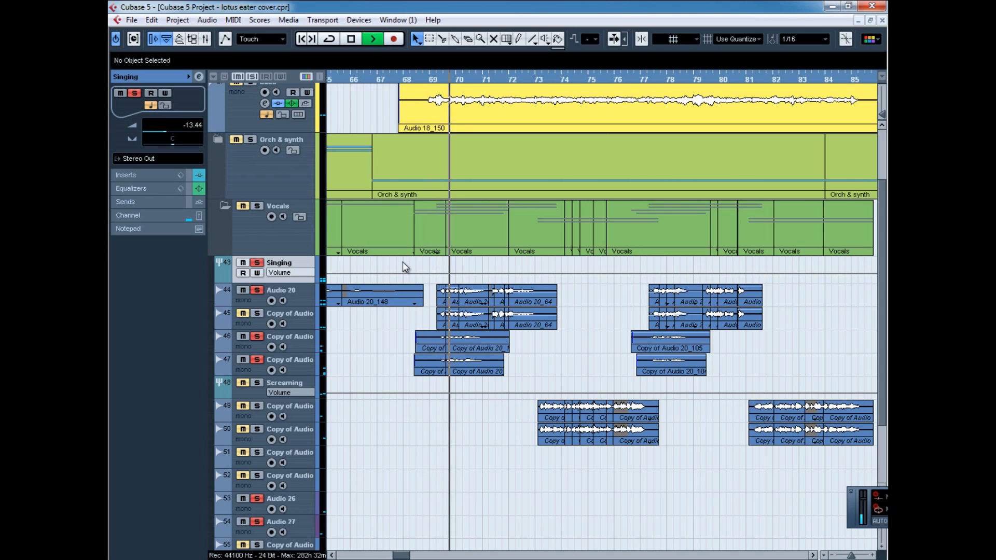
{"action": "left_click", "coordinate": [309, 298]}
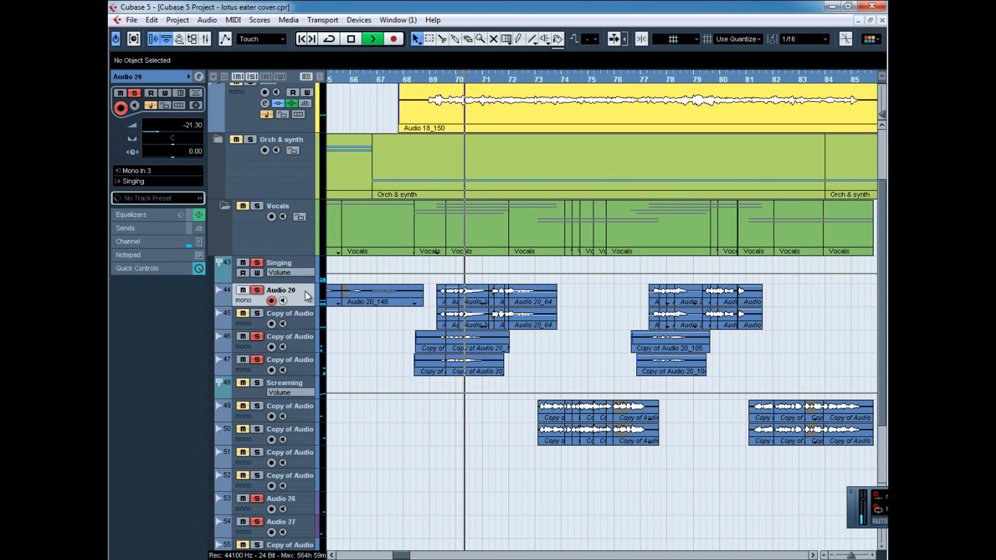
Open the channel settings of singing track 45, review its ReValverMkIII and Poulin_LeCab2 inserts, and close them.
{"action": "left_click", "coordinate": [269, 326]}
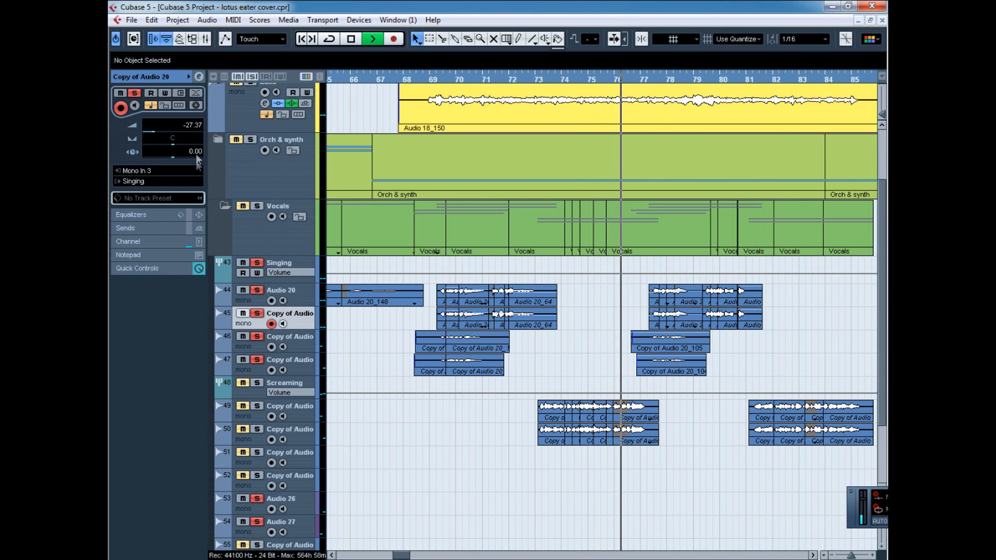
{"action": "left_click", "coordinate": [199, 77]}
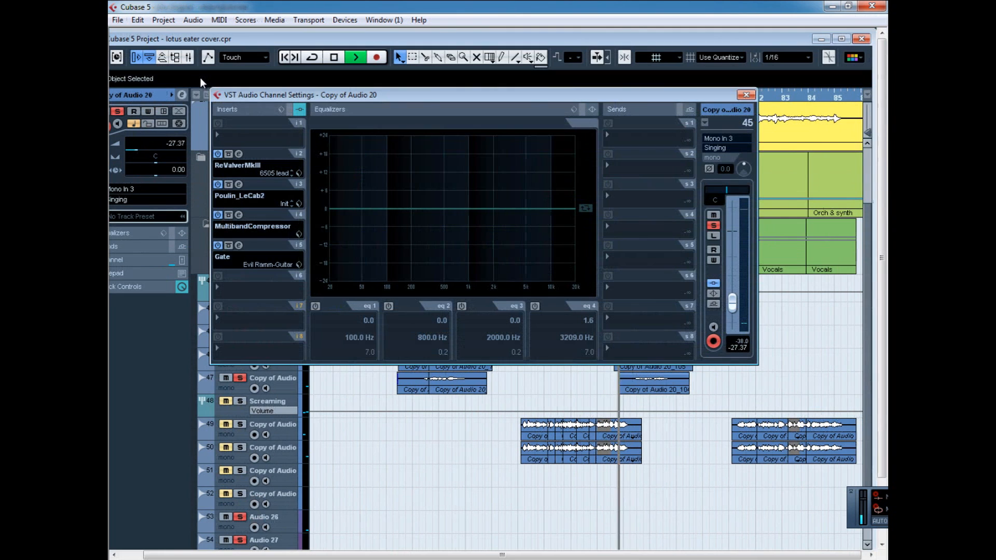
{"action": "left_click", "coordinate": [239, 154]}
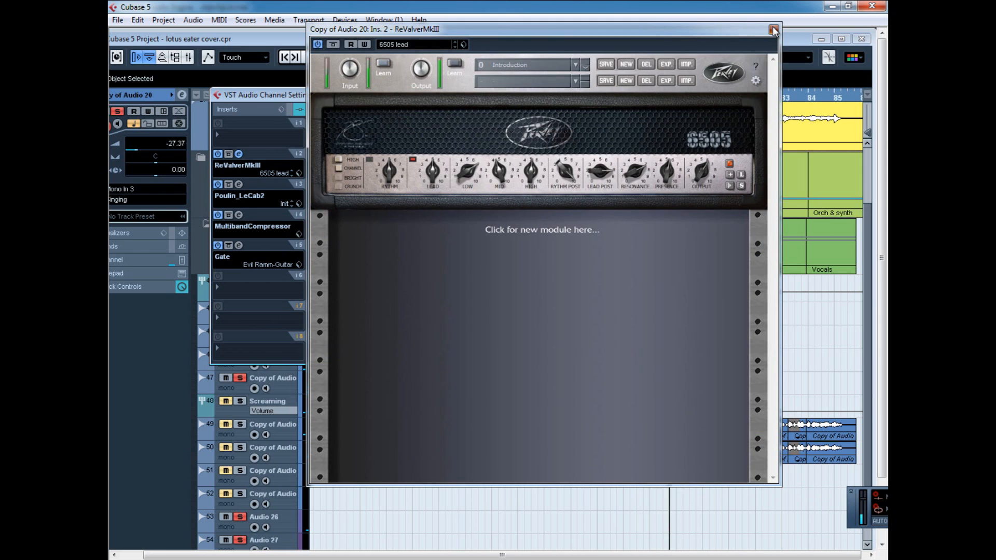
{"action": "left_click", "coordinate": [773, 30]}
{"action": "left_click", "coordinate": [239, 185]}
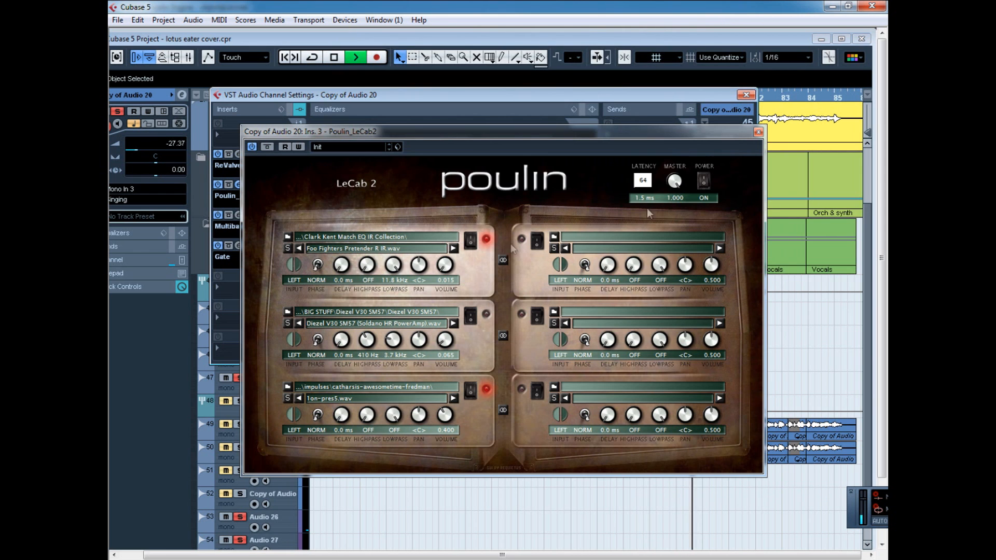
{"action": "left_click", "coordinate": [758, 133]}
{"action": "left_click", "coordinate": [746, 95]}
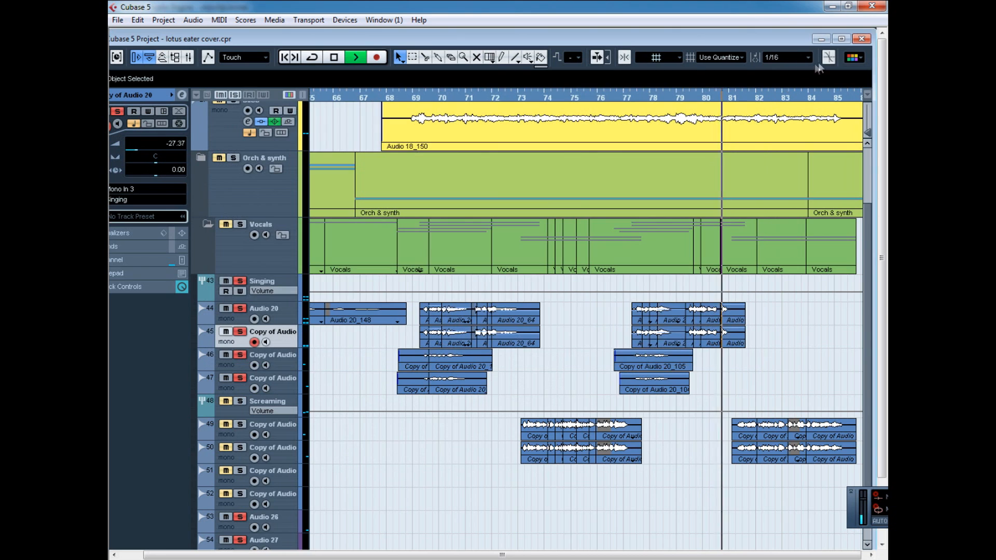
{"action": "left_click", "coordinate": [842, 39]}
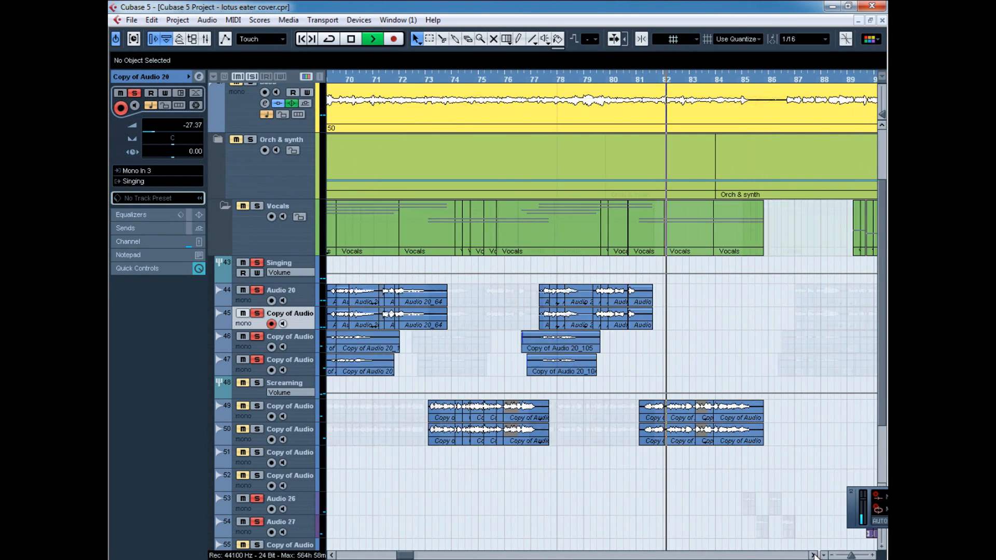
Replay the singing parts from about bar 90 and stop playback.
{"action": "left_click", "coordinate": [814, 555]}
{"action": "left_click", "coordinate": [813, 555]}
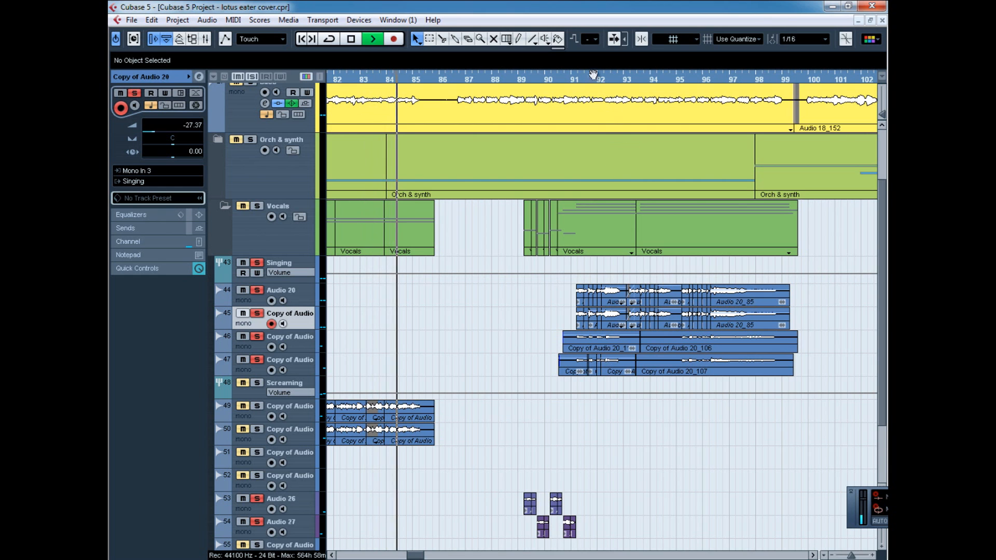
{"action": "left_click_drag", "start_coordinate": [578, 80], "coordinate": [557, 94]}
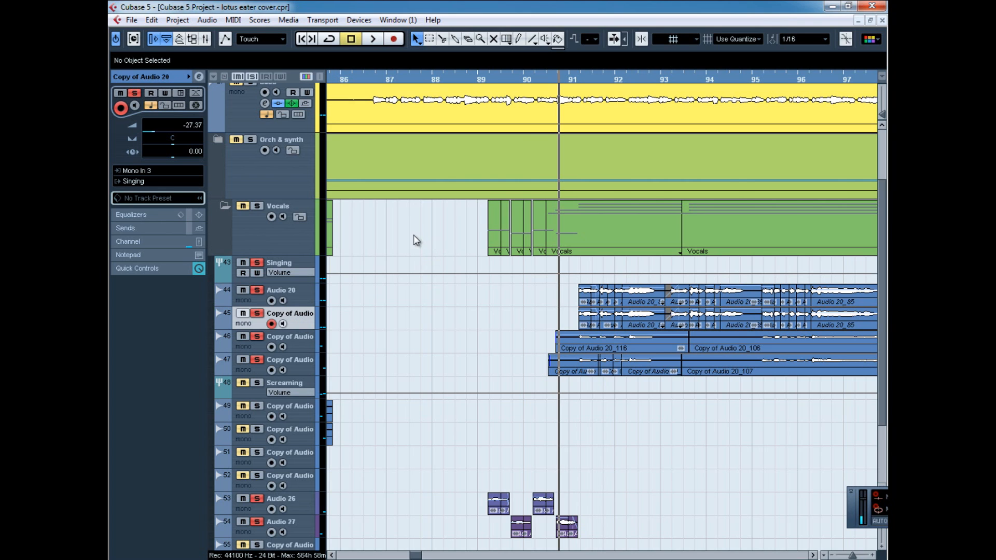
{"action": "left_click", "coordinate": [813, 555]}
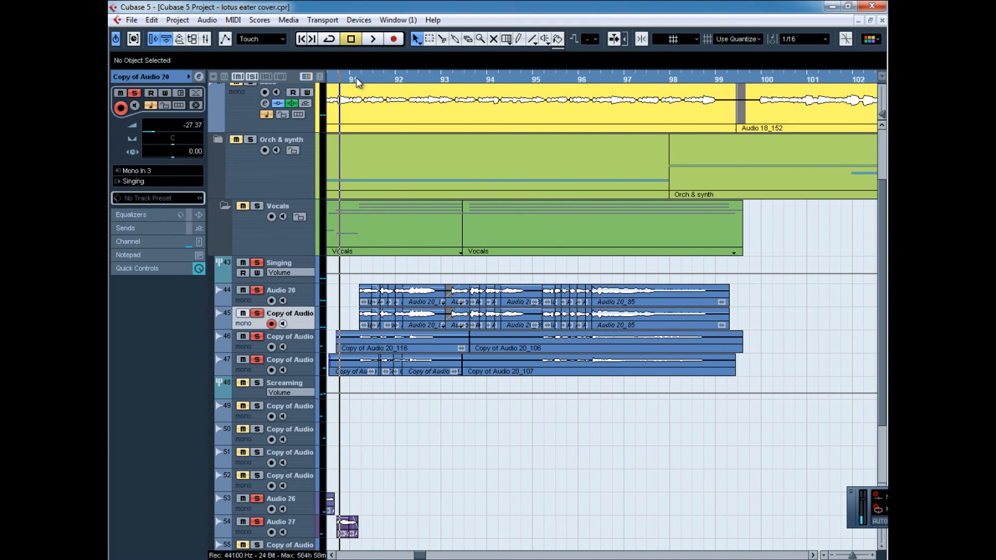
{"action": "scroll", "coordinate": [408, 176], "scroll_direction": "up", "scroll_amount": 4}
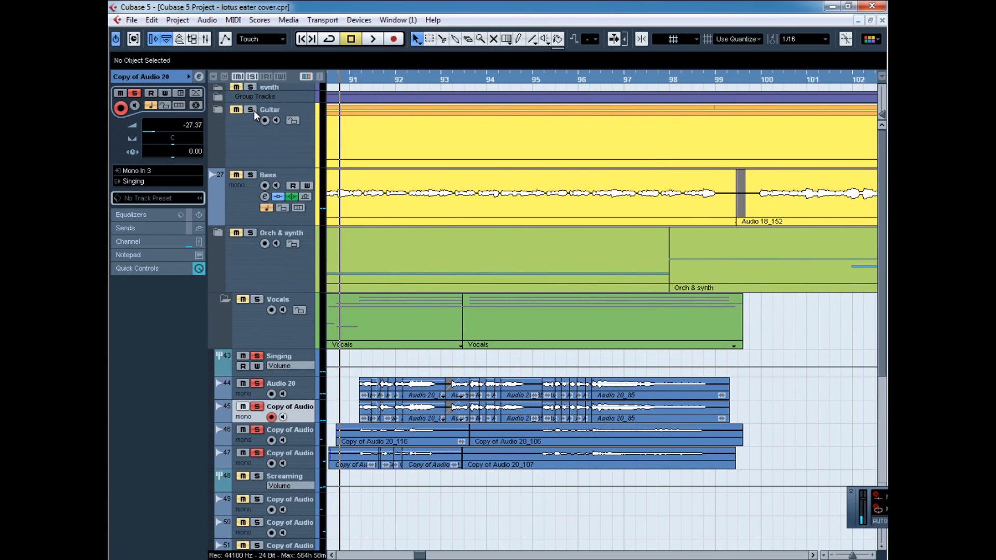
Play the soloed singing parts from about bar 91 to bar 99.
{"action": "key", "text": "space"}
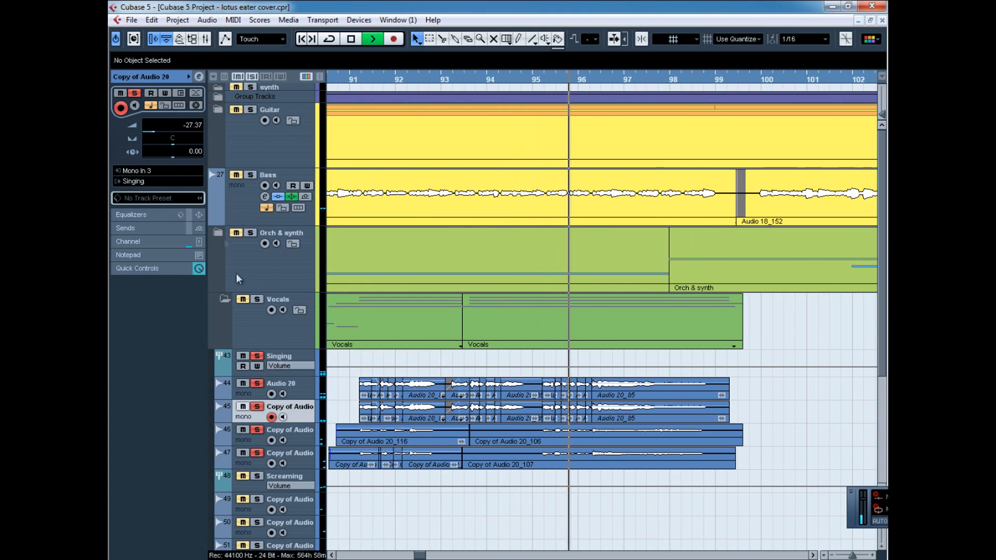
{"action": "left_click", "coordinate": [812, 555]}
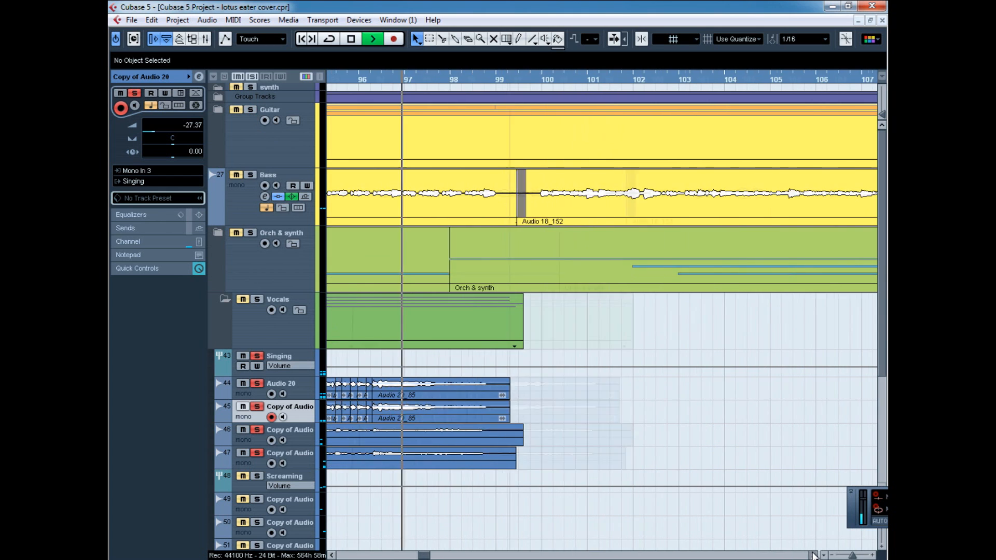
{"action": "left_click", "coordinate": [813, 555]}
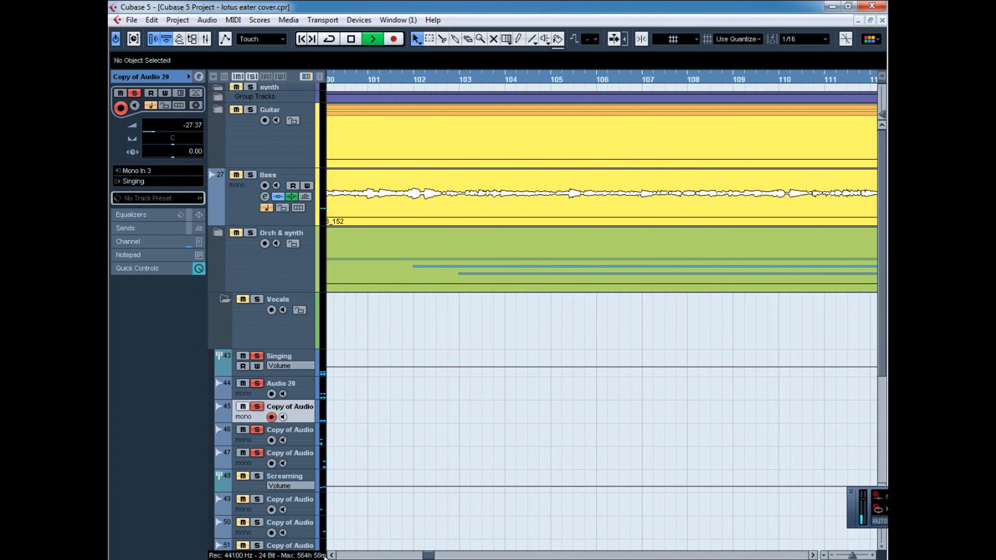
{"action": "left_click", "coordinate": [330, 556]}
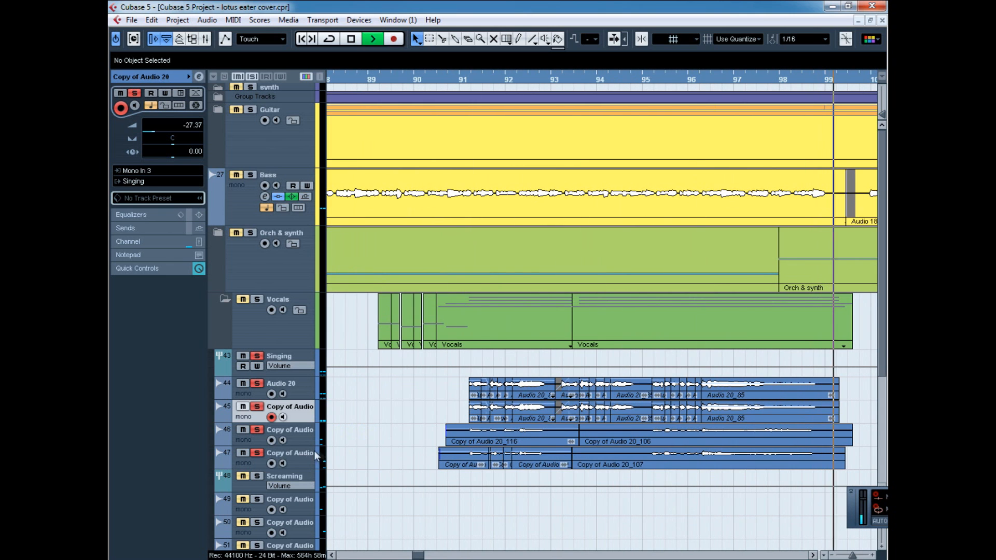
Switch the solo from the singing tracks to the Screaming group and its tracks, and locate the screaming clips near bar 73.
{"action": "key", "text": "Down"}
{"action": "key", "text": "Down"}
{"action": "scroll", "coordinate": [412, 432], "scroll_direction": "down", "scroll_amount": 3}
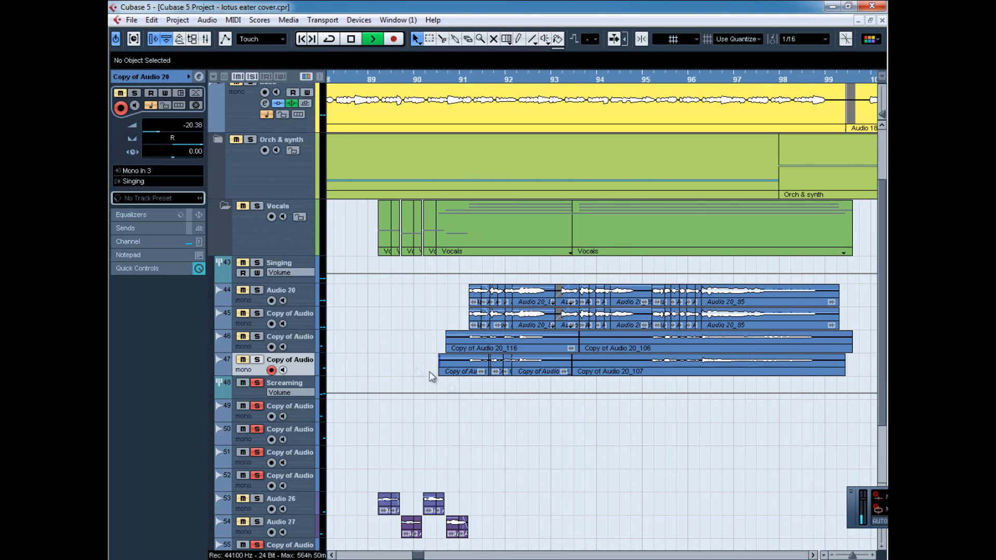
{"action": "scroll", "coordinate": [325, 340], "scroll_direction": "down", "scroll_amount": 3}
{"action": "left_click_drag", "start_coordinate": [418, 555], "coordinate": [400, 556]}
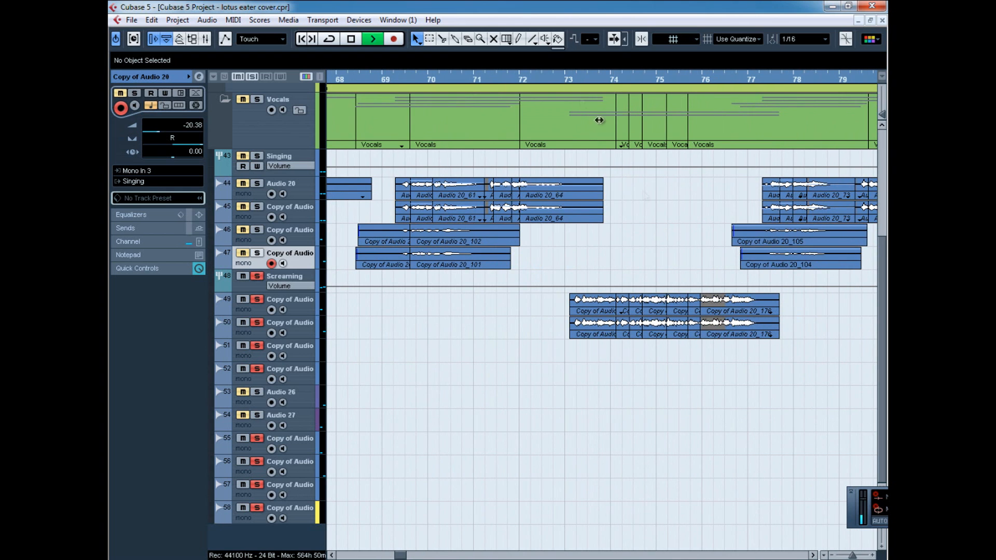
Listen to the soloed screaming parts on tracks 49 and 50 between about bars 73 and 84.
{"action": "left_click", "coordinate": [813, 555]}
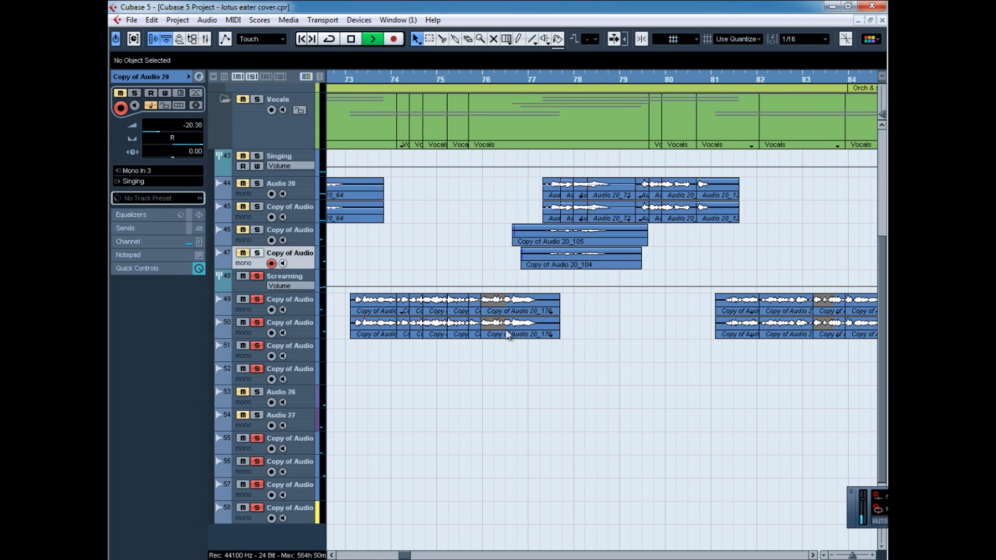
{"action": "left_click", "coordinate": [463, 306]}
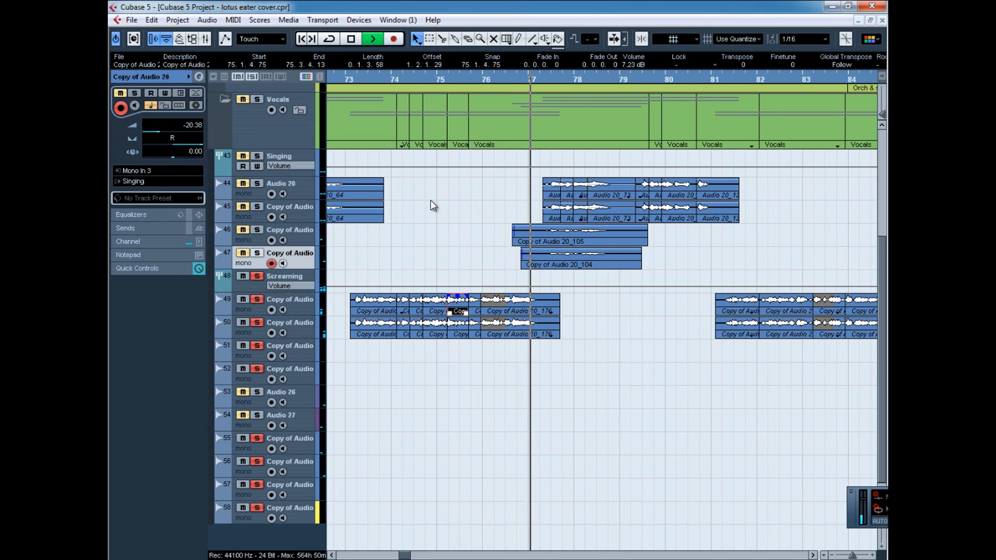
{"action": "left_click", "coordinate": [479, 261]}
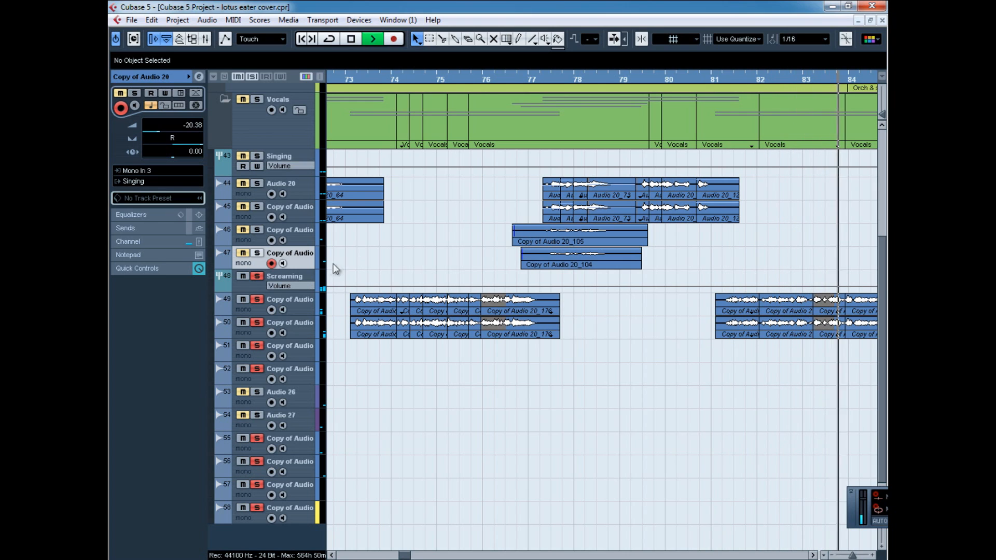
{"action": "left_click", "coordinate": [440, 346]}
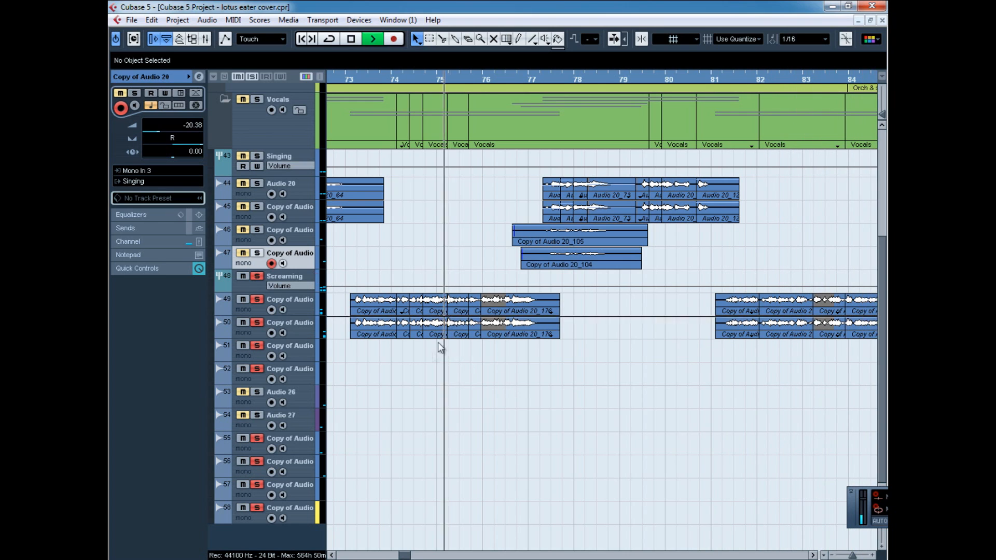
Follow the soloed screaming parts through bars 142 to 165, covering the layered clips on tracks 49 to 56.
{"action": "left_click", "coordinate": [812, 556]}
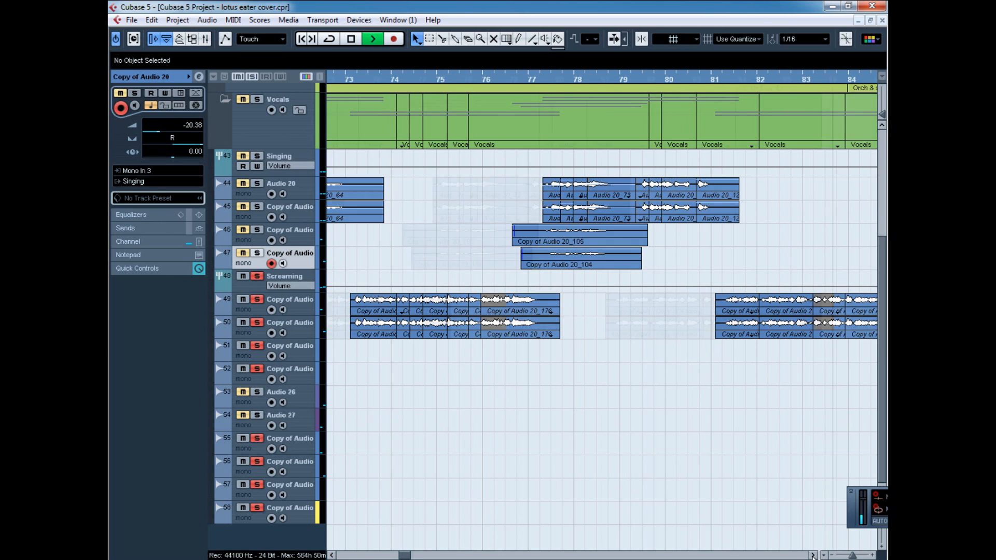
{"action": "left_click", "coordinate": [813, 555]}
{"action": "left_click", "coordinate": [813, 556]}
{"action": "left_click", "coordinate": [813, 556]}
{"action": "left_click", "coordinate": [812, 556]}
{"action": "left_click", "coordinate": [812, 556]}
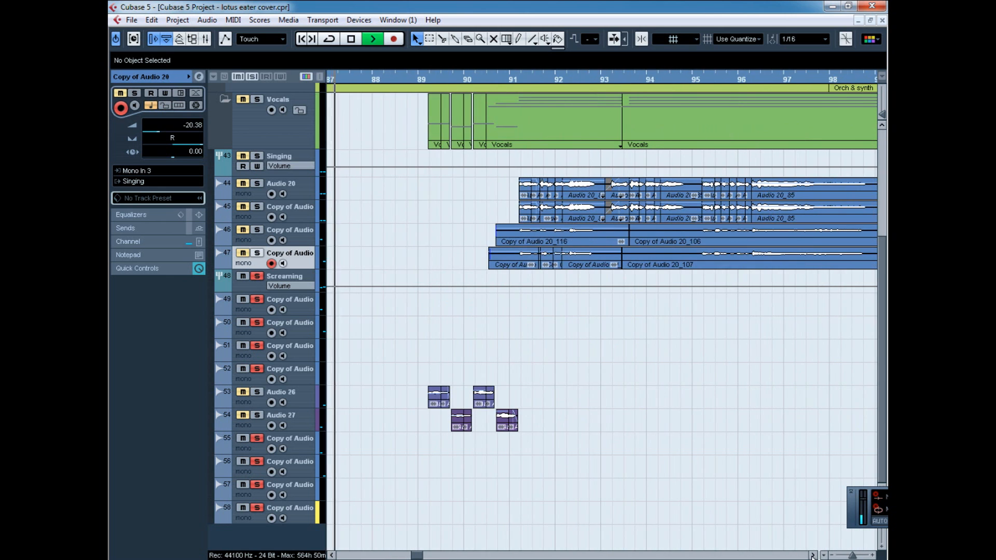
{"action": "left_click", "coordinate": [812, 555]}
{"action": "left_click", "coordinate": [813, 556]}
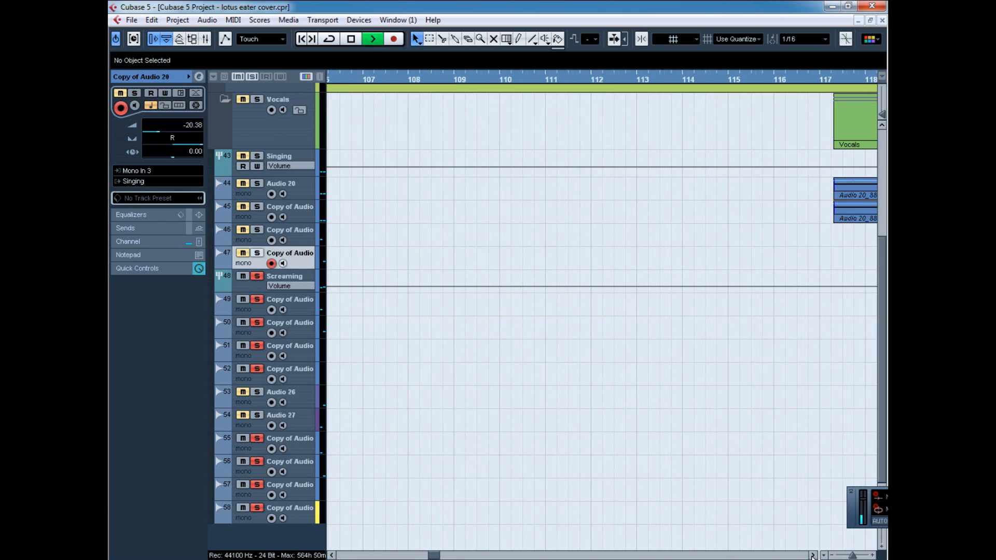
{"action": "left_click", "coordinate": [813, 555]}
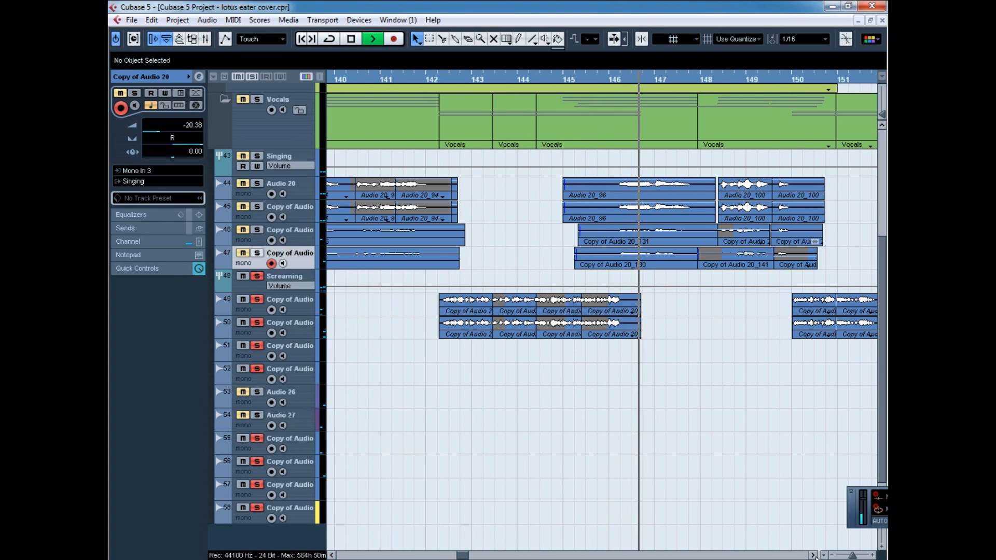
{"action": "left_click", "coordinate": [814, 556]}
{"action": "left_click", "coordinate": [814, 556]}
{"action": "left_click", "coordinate": [813, 555]}
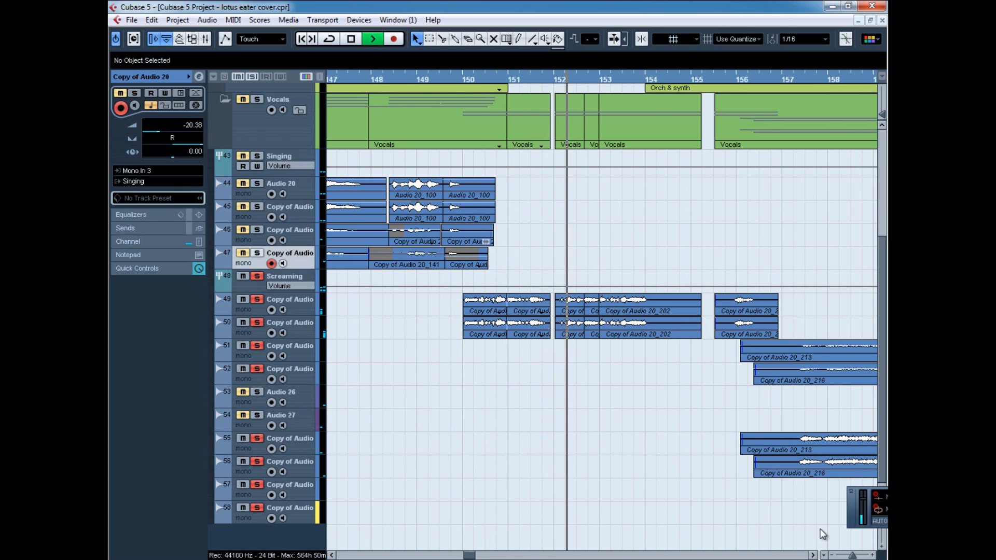
{"action": "scroll", "coordinate": [823, 535], "scroll_direction": "right", "scroll_amount": 3}
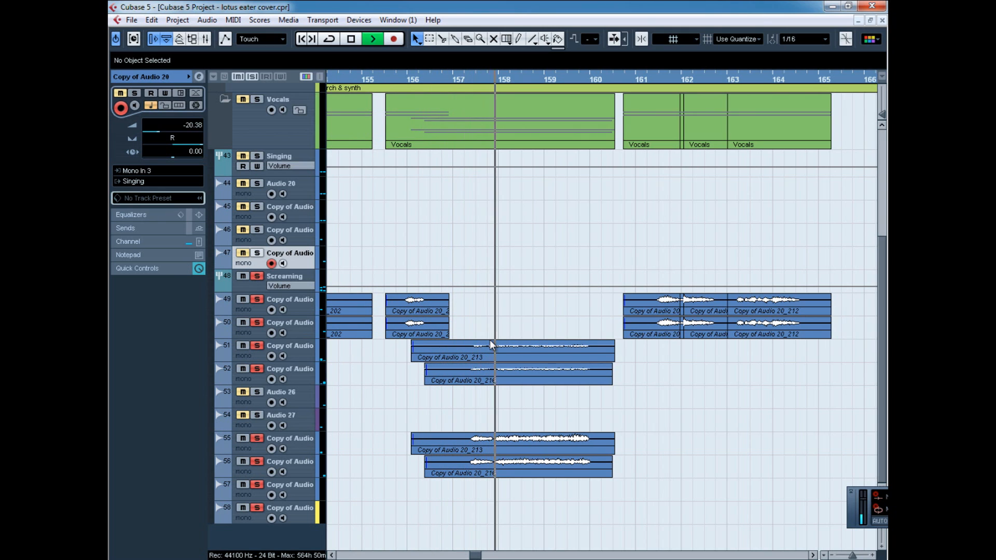
Open the channel settings of screaming track 55, review its RoomWorks reverb insert, and close both windows.
{"action": "left_click", "coordinate": [305, 453]}
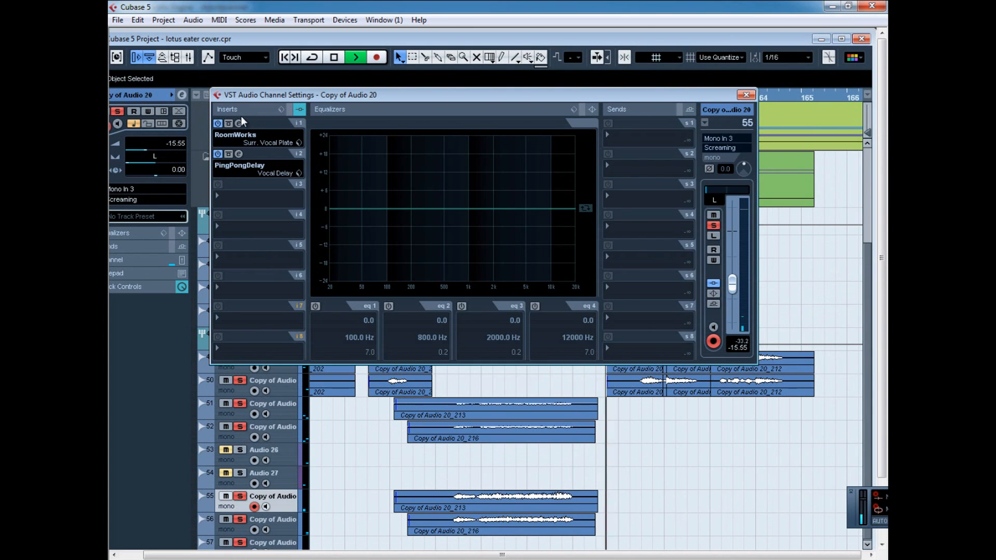
{"action": "left_click", "coordinate": [239, 124]}
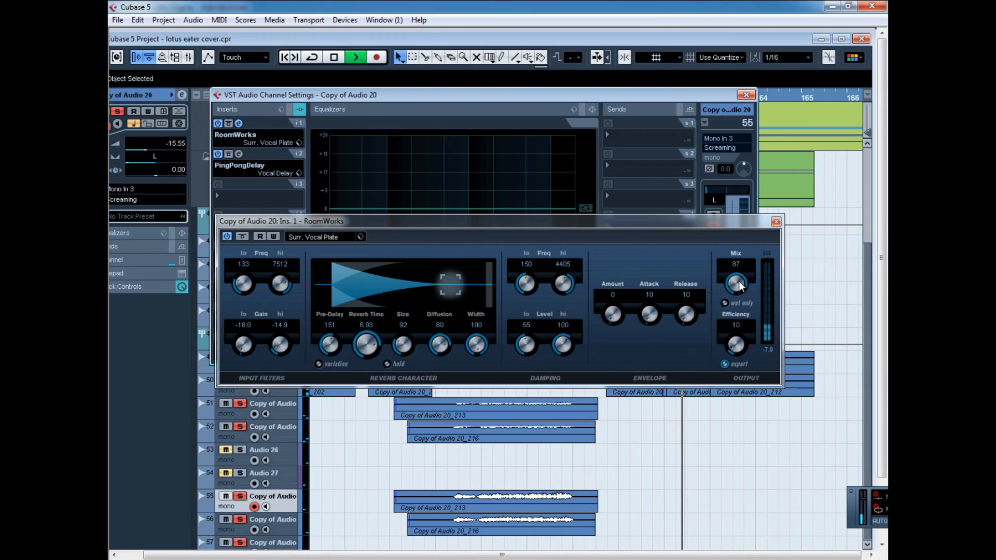
{"action": "left_click", "coordinate": [776, 222]}
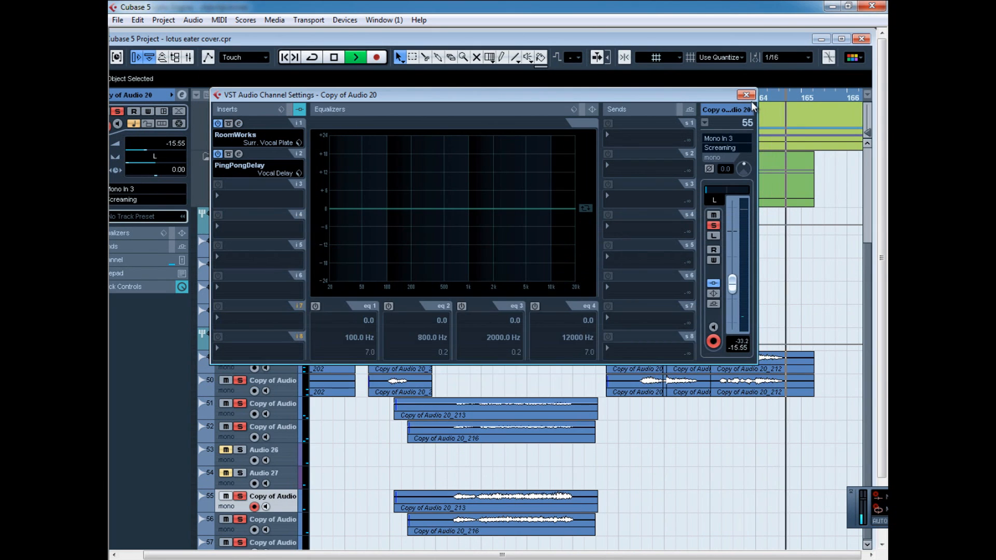
{"action": "left_click", "coordinate": [746, 94]}
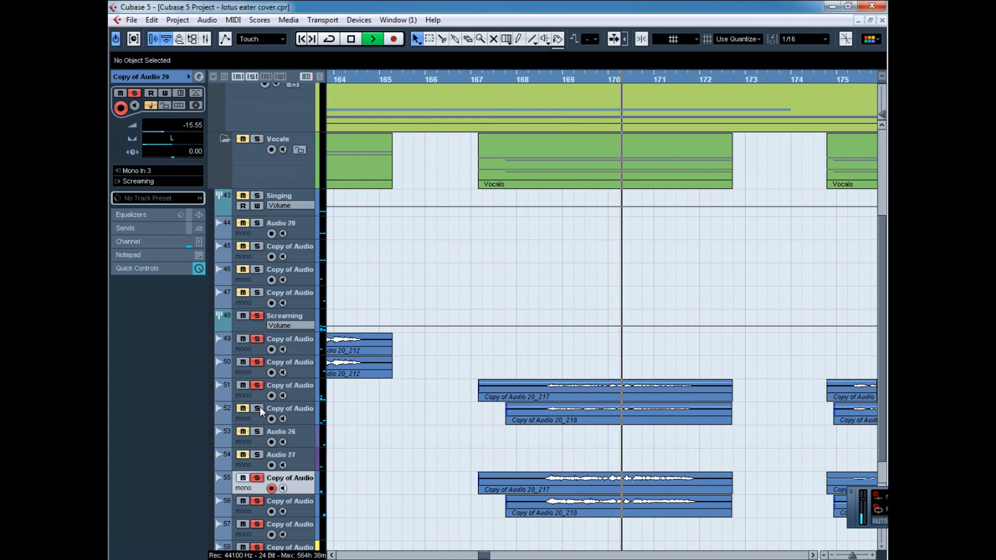
Play the layered screaming clips from about bar 175 and again from about bar 177.
{"action": "left_click", "coordinate": [813, 555]}
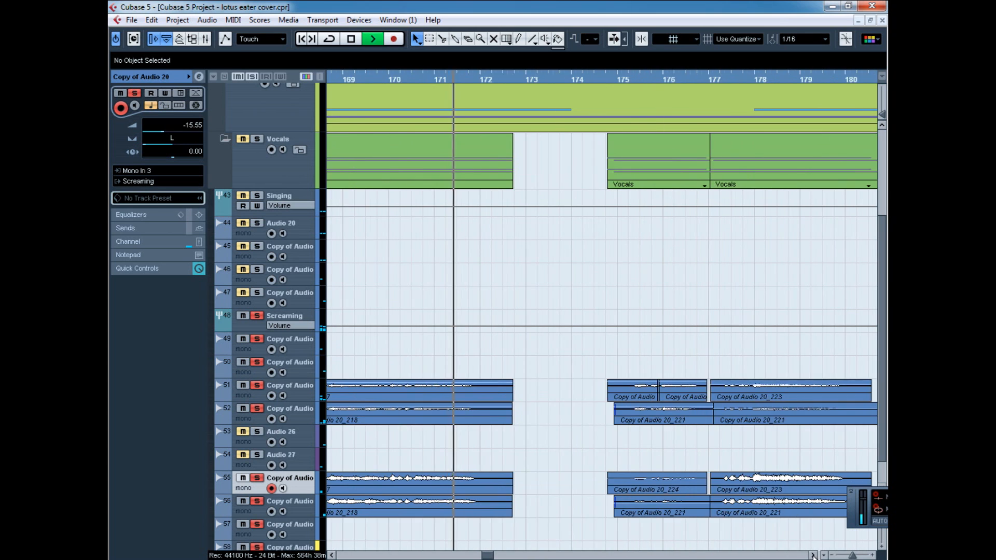
{"action": "left_click", "coordinate": [813, 555]}
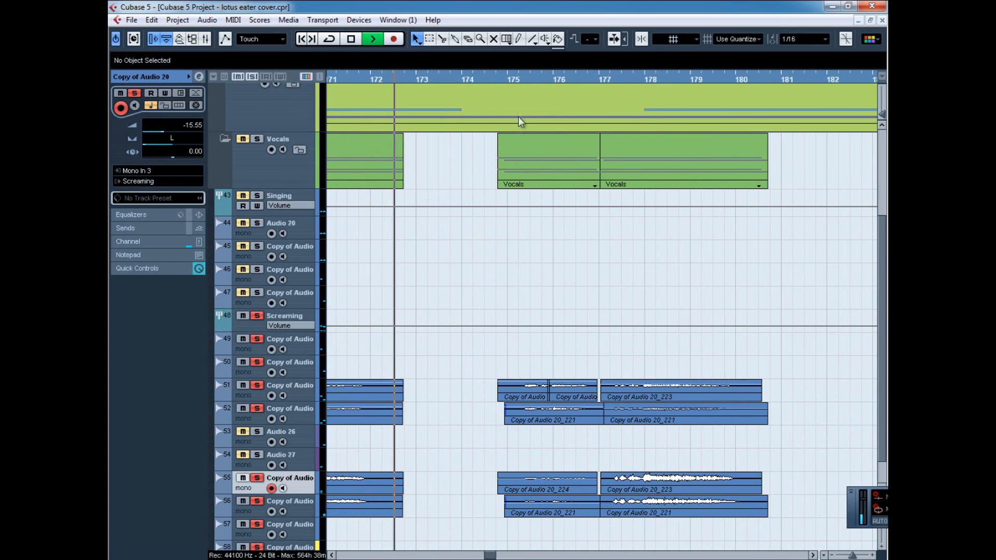
{"action": "left_click", "coordinate": [511, 81]}
{"action": "left_click", "coordinate": [618, 81]}
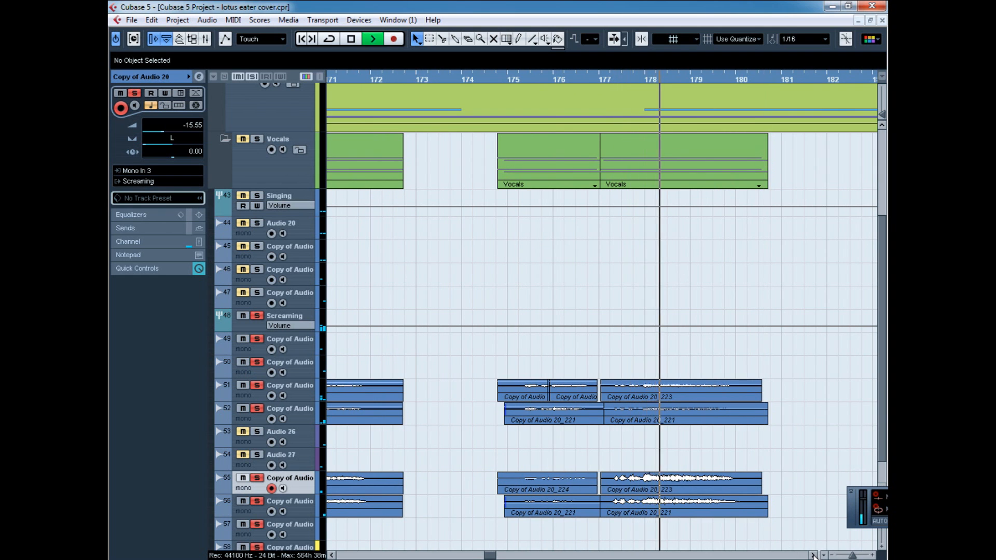
Solo the Singing tracks together with the screaming tracks and play the vocals from about bar 322.
{"action": "left_click", "coordinate": [813, 556]}
{"action": "left_click", "coordinate": [813, 556]}
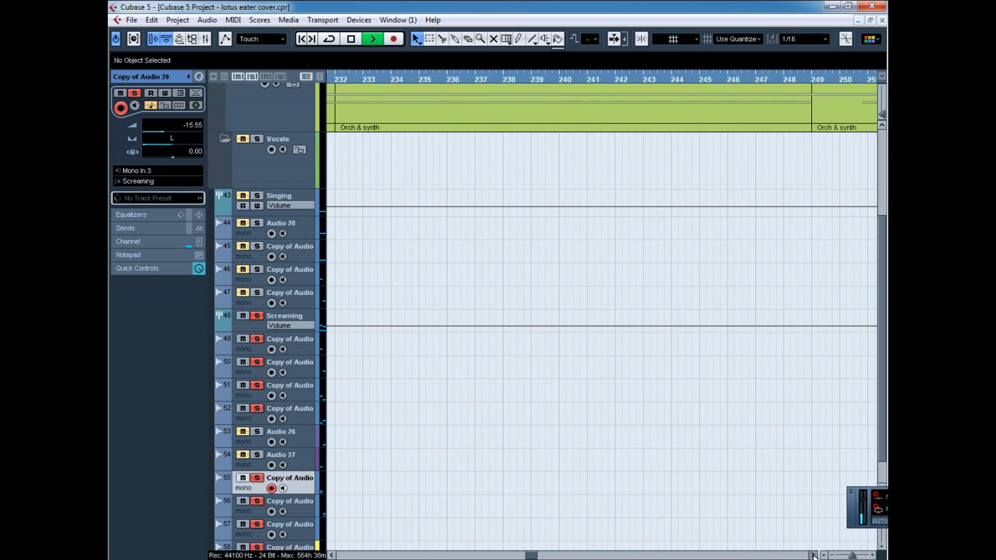
{"action": "left_click", "coordinate": [813, 556]}
{"action": "left_click_drag", "start_coordinate": [853, 555], "coordinate": [840, 555]}
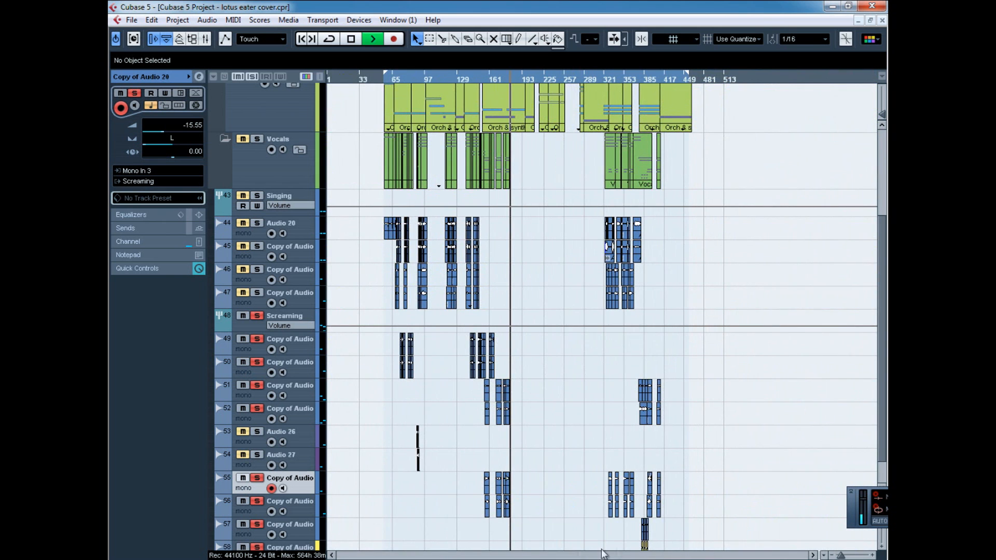
{"action": "scroll", "coordinate": [580, 460], "scroll_direction": "down", "scroll_amount": 2}
{"action": "left_click_drag", "start_coordinate": [608, 81], "coordinate": [627, 148]}
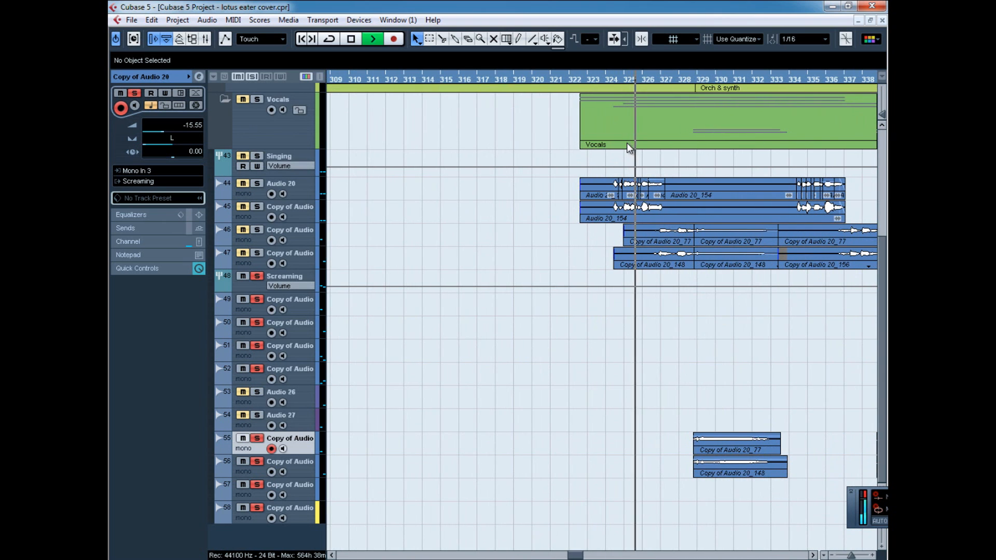
{"action": "left_click", "coordinate": [583, 77]}
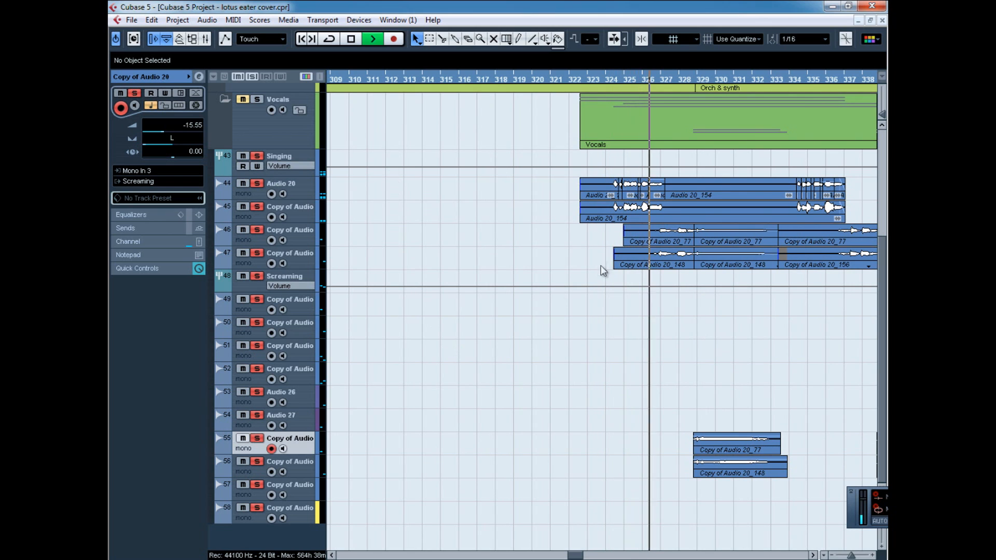
Delete the Audio 20_154 section between about bars 327 and 334 on track 44, and split and remove the matching section on track 45.
{"action": "left_click", "coordinate": [696, 190]}
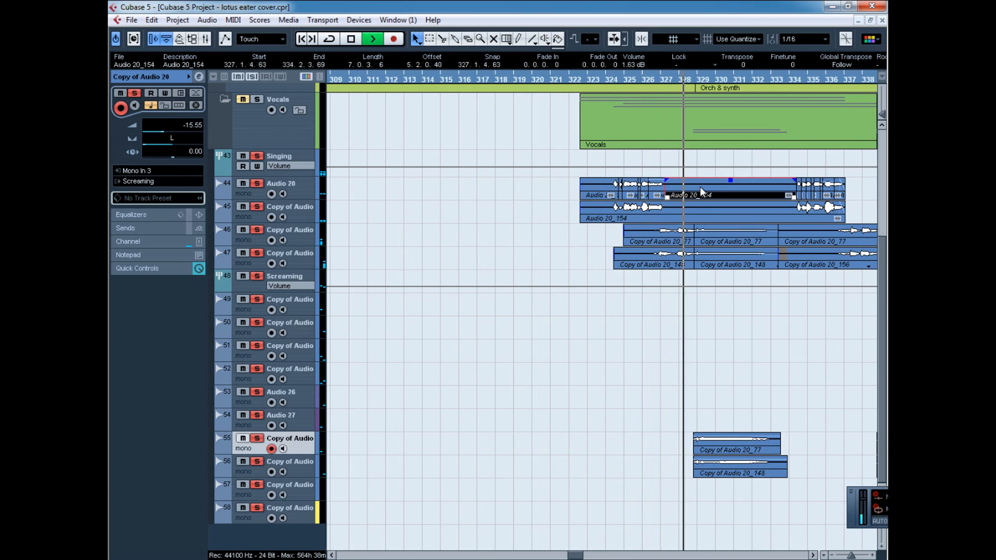
{"action": "key", "text": "Delete"}
{"action": "left_click", "coordinate": [442, 39]}
{"action": "left_click", "coordinate": [665, 213]}
{"action": "left_click", "coordinate": [796, 213]}
{"action": "left_click", "coordinate": [726, 214]}
{"action": "key", "text": "Delete"}
Replay the soloed vocals from about bar 325 and follow them past bar 336.
{"action": "left_click", "coordinate": [632, 86]}
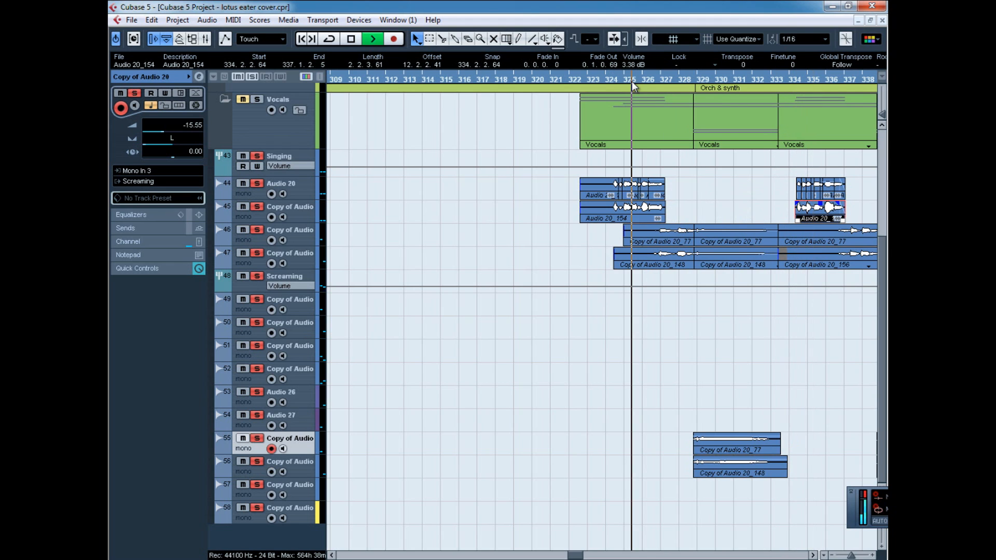
{"action": "left_click", "coordinate": [738, 202]}
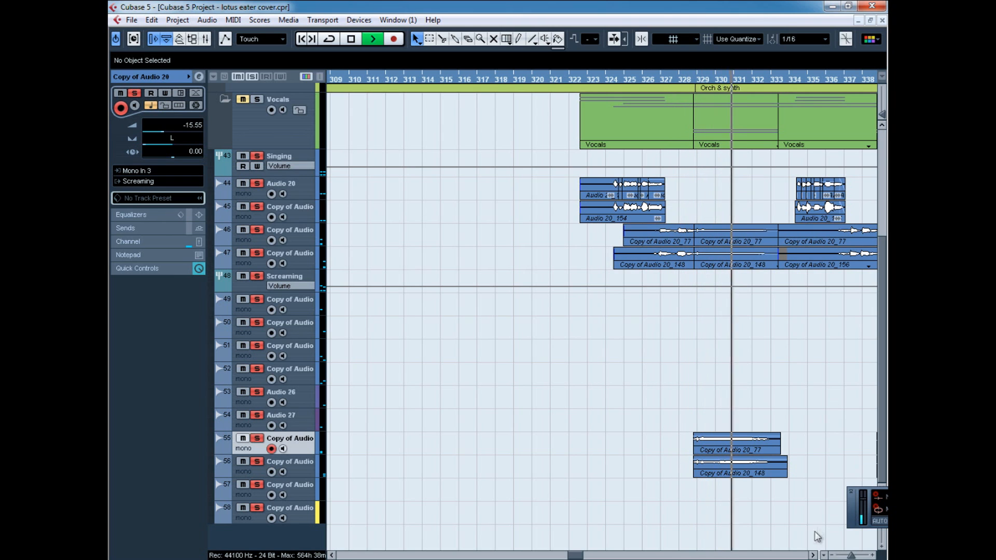
{"action": "left_click", "coordinate": [813, 556]}
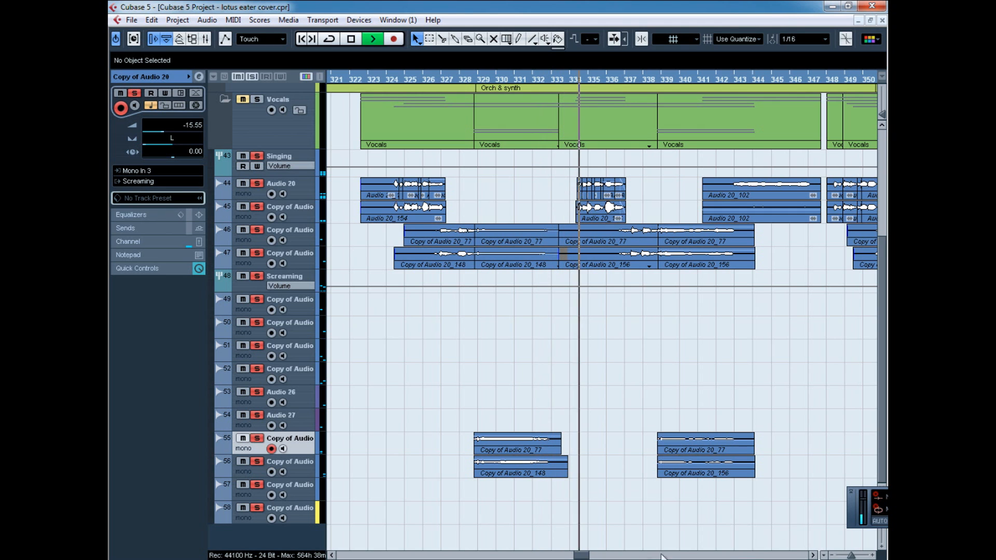
{"action": "left_click_drag", "start_coordinate": [583, 555], "coordinate": [591, 555]}
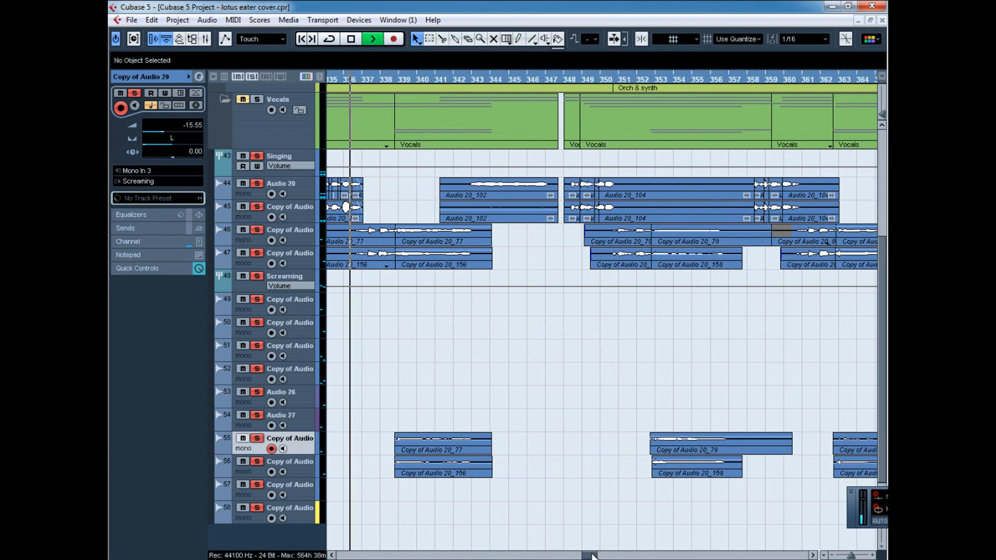
Play the screaming parts from about bar 379 and follow the layered clips on tracks 51 to 58 to about bar 393.
{"action": "left_click_drag", "start_coordinate": [851, 556], "coordinate": [848, 556]}
{"action": "left_click_drag", "start_coordinate": [576, 557], "coordinate": [612, 556]}
{"action": "left_click_drag", "start_coordinate": [475, 80], "coordinate": [456, 100]}
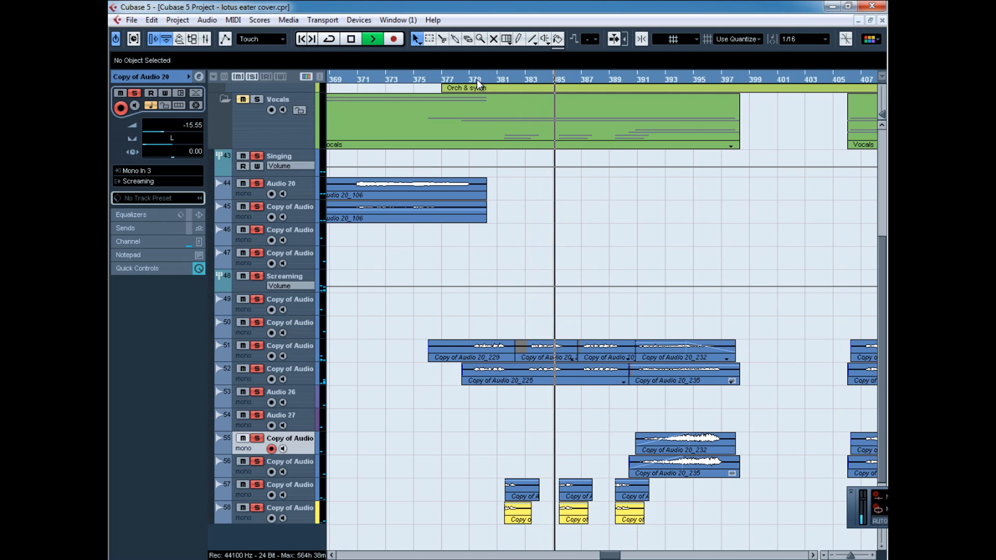
{"action": "left_click_drag", "start_coordinate": [477, 80], "coordinate": [459, 98]}
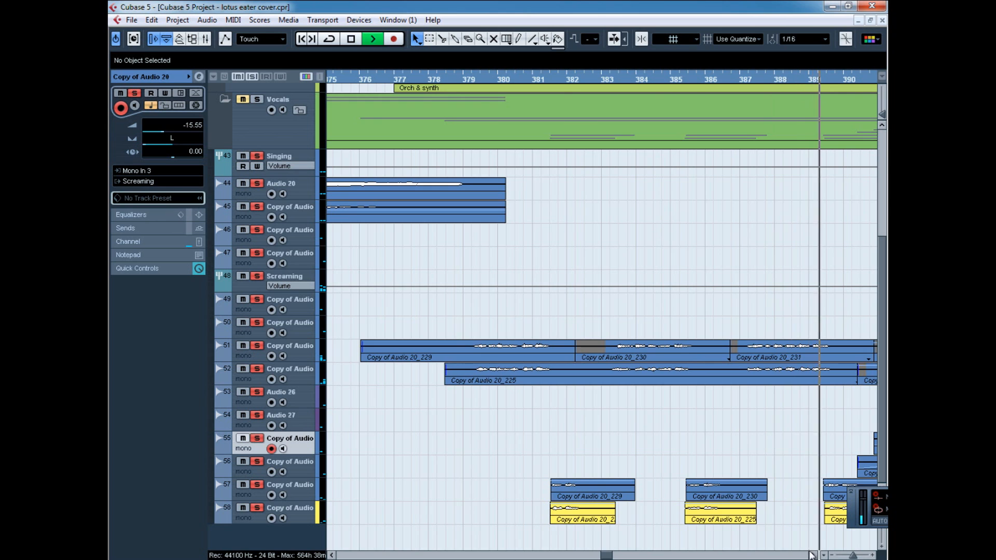
{"action": "left_click", "coordinate": [812, 555]}
{"action": "left_click", "coordinate": [813, 555]}
{"action": "left_click", "coordinate": [813, 555]}
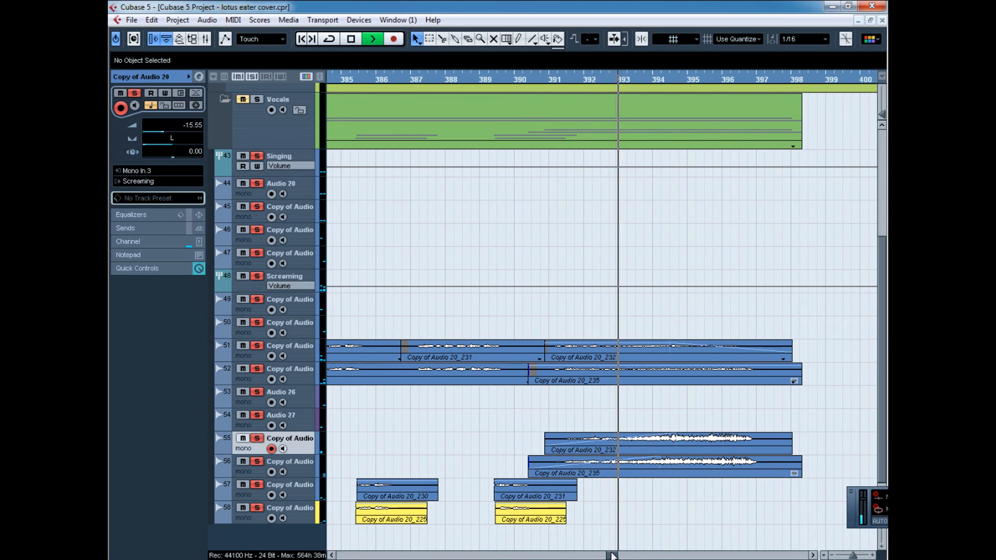
Replay the screams from about bar 382 with tracks 51 and 52 muted, checking the layered clips on tracks 57 and 58.
{"action": "left_click_drag", "start_coordinate": [612, 555], "coordinate": [607, 556]}
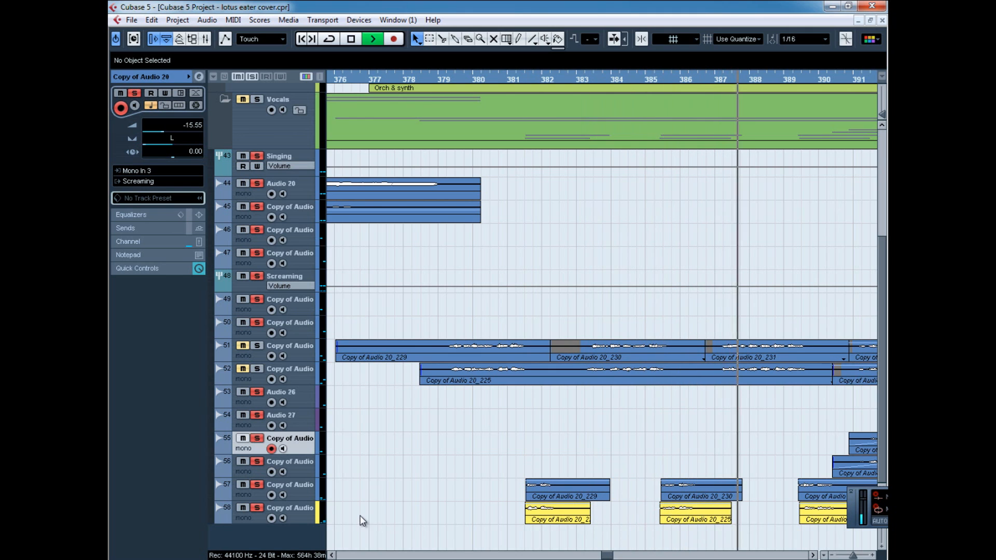
{"action": "left_click", "coordinate": [255, 496]}
{"action": "left_click", "coordinate": [262, 521]}
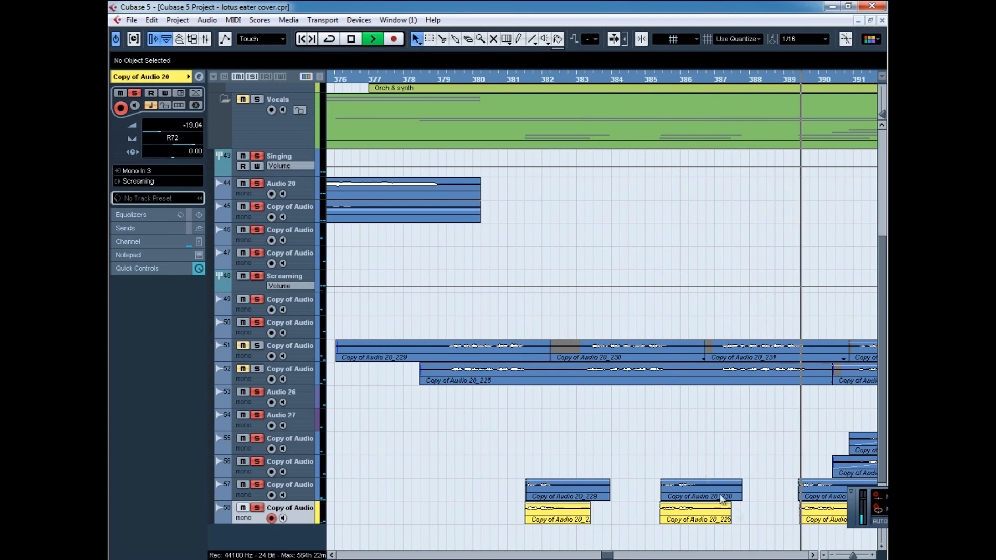
{"action": "left_click_drag", "start_coordinate": [853, 555], "coordinate": [847, 556]}
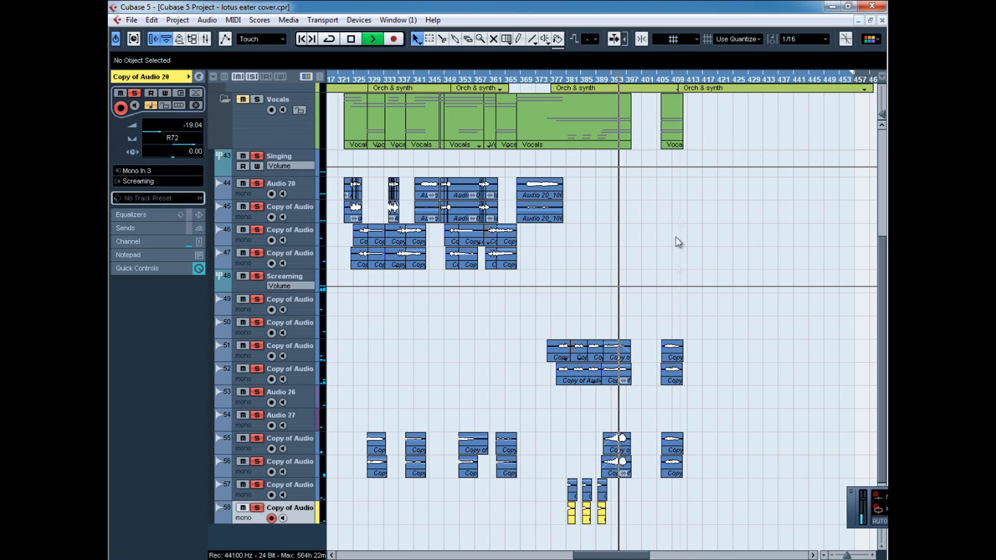
Turn off all solos, collapse the Vocals folder, and follow the full mix to about bar 405.
{"action": "scroll", "coordinate": [685, 259], "scroll_direction": "up", "scroll_amount": 4}
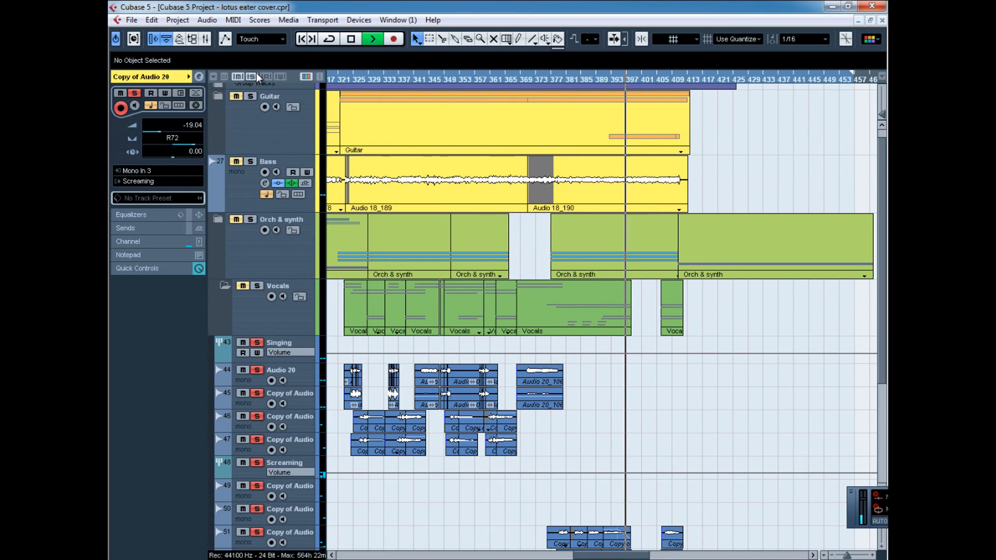
{"action": "left_click", "coordinate": [226, 287]}
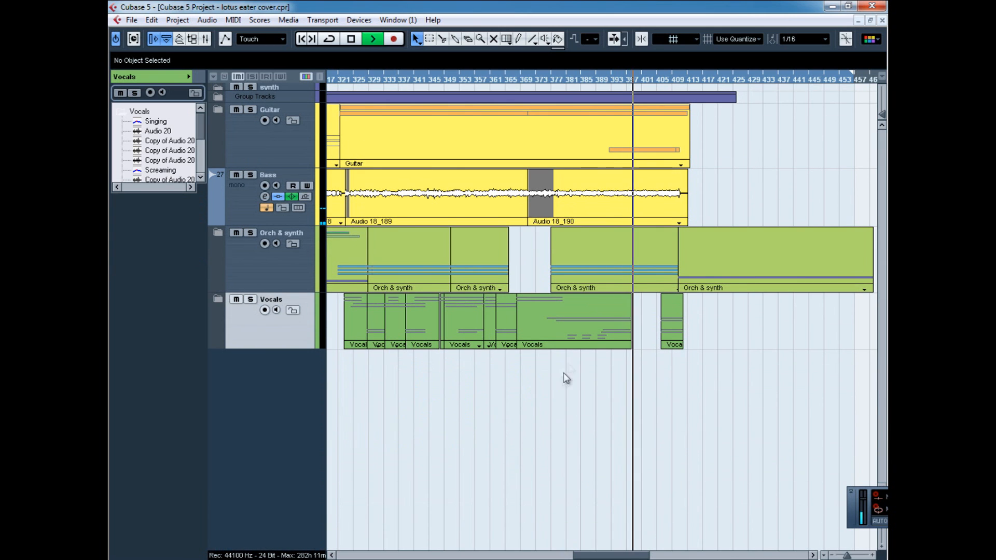
{"action": "left_click", "coordinate": [812, 556]}
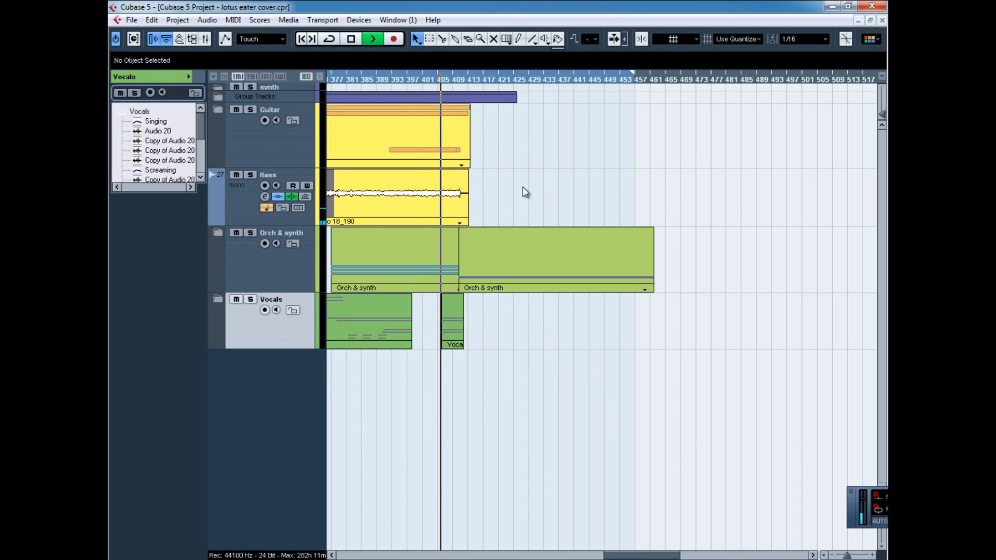
Expand the Orch & synth folder to examine the closing Audio 33 clip after about bar 409, and collapse the folder again.
{"action": "left_click", "coordinate": [253, 289]}
{"action": "left_click", "coordinate": [218, 235]}
{"action": "scroll", "coordinate": [536, 400], "scroll_direction": "down", "scroll_amount": 3}
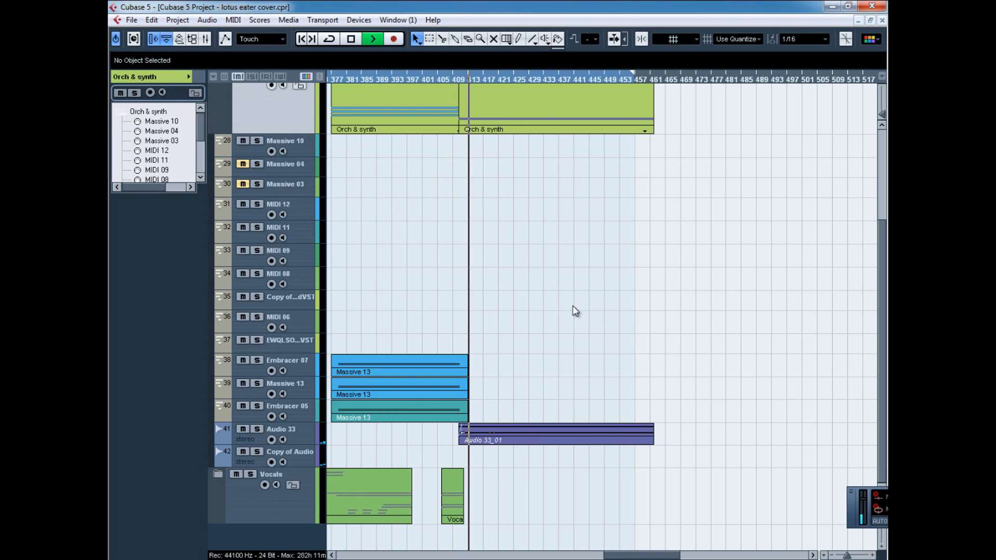
{"action": "left_click_drag", "start_coordinate": [642, 552], "coordinate": [633, 556]}
{"action": "scroll", "coordinate": [593, 489], "scroll_direction": "up", "scroll_amount": 3}
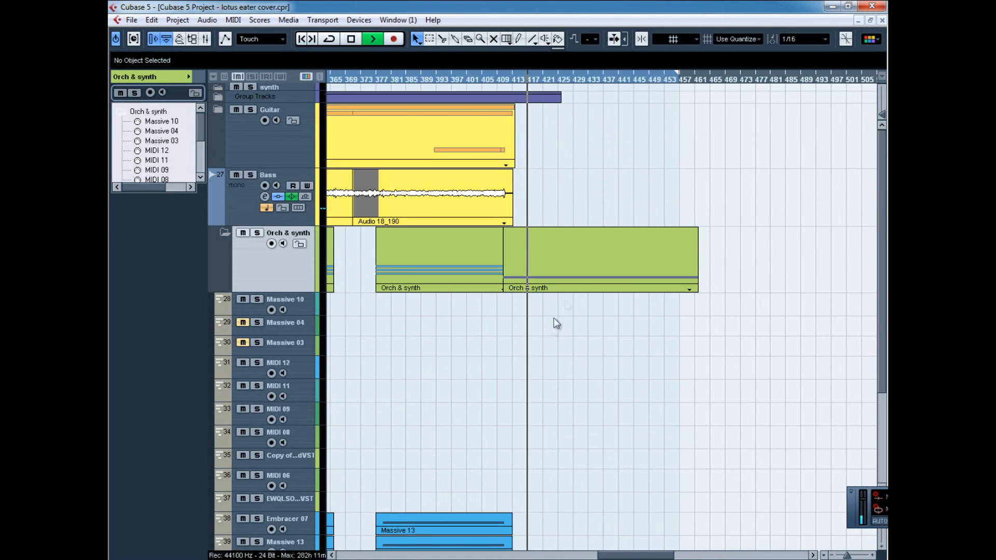
{"action": "scroll", "coordinate": [577, 186], "scroll_direction": "down", "scroll_amount": 3}
{"action": "scroll", "coordinate": [578, 260], "scroll_direction": "up", "scroll_amount": 3}
{"action": "left_click", "coordinate": [223, 231]}
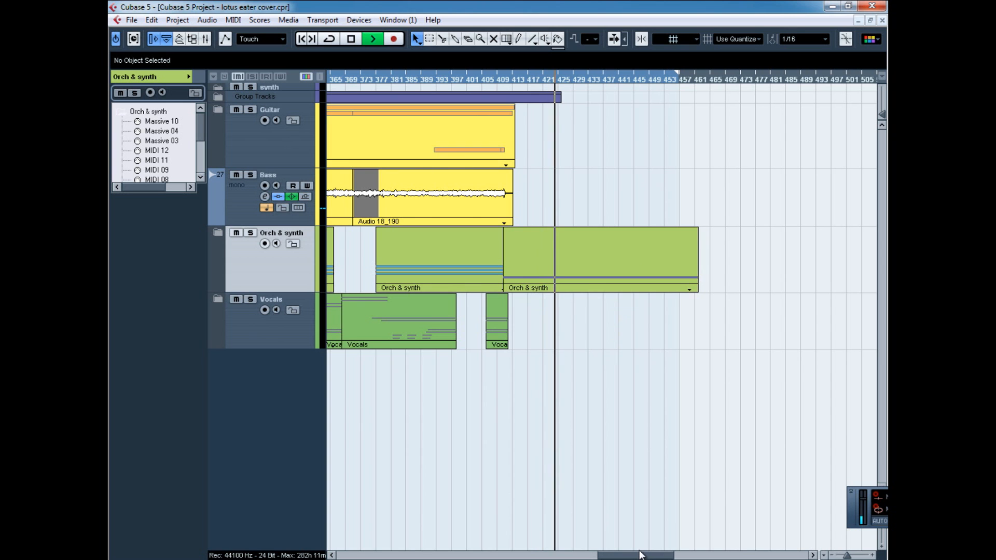
Expand the Orch & synth folder around bars 197 to 333 and review the EWQLSOGoldVST instrument, closing its window.
{"action": "left_click_drag", "start_coordinate": [633, 557], "coordinate": [541, 557]}
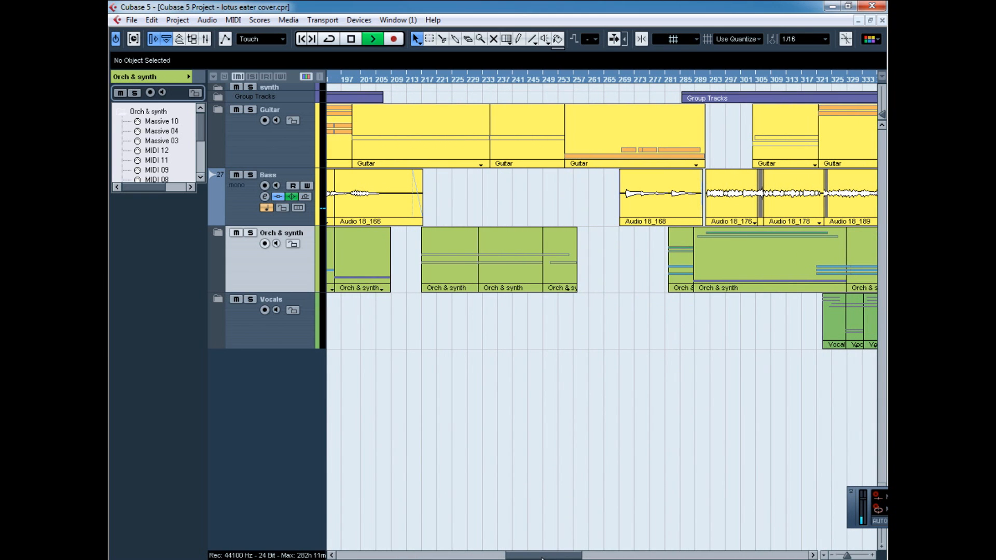
{"action": "left_click", "coordinate": [220, 234]}
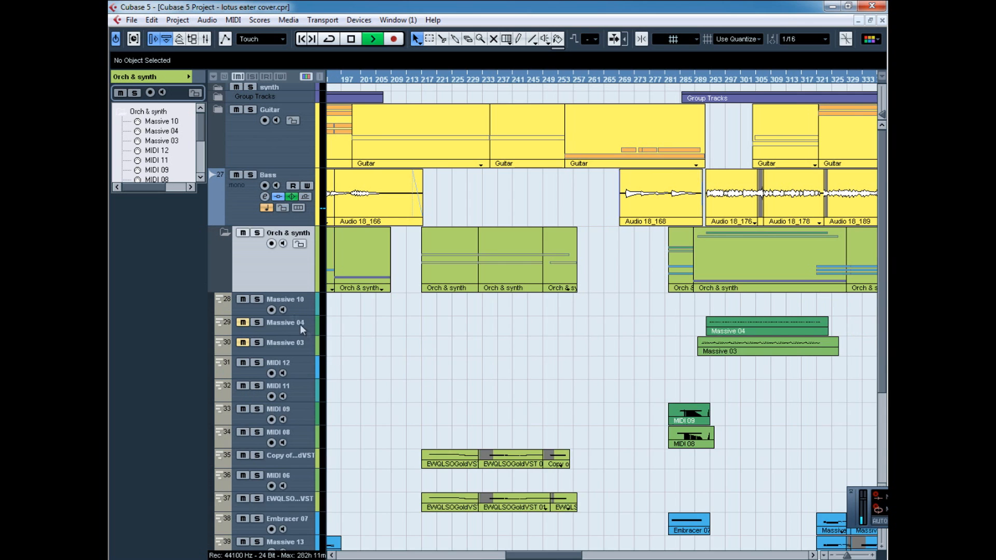
{"action": "scroll", "coordinate": [299, 325], "scroll_direction": "down", "scroll_amount": 3}
{"action": "left_click", "coordinate": [307, 349]}
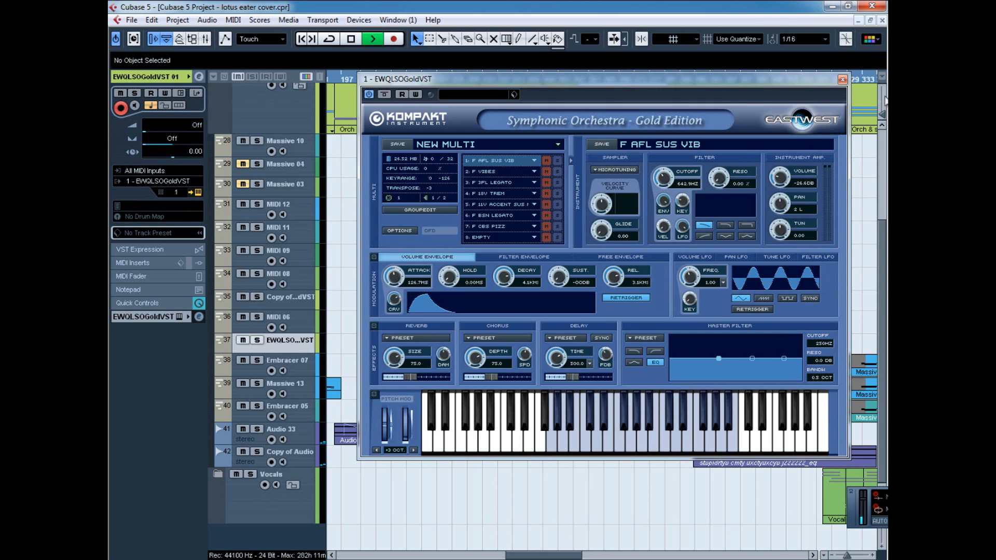
{"action": "left_click", "coordinate": [842, 80]}
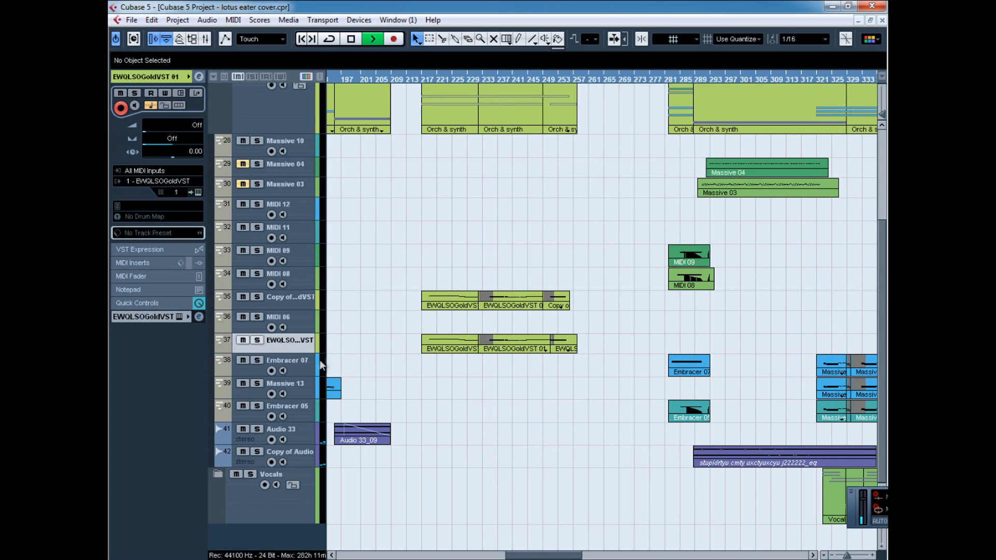
Select the Embracer 07 track, review the orchestra and synth parts from bar 57, and collapse the Orch & synth folder.
{"action": "left_click", "coordinate": [306, 371]}
{"action": "left_click_drag", "start_coordinate": [564, 553], "coordinate": [405, 555]}
{"action": "scroll", "coordinate": [336, 254], "scroll_direction": "up", "scroll_amount": 5}
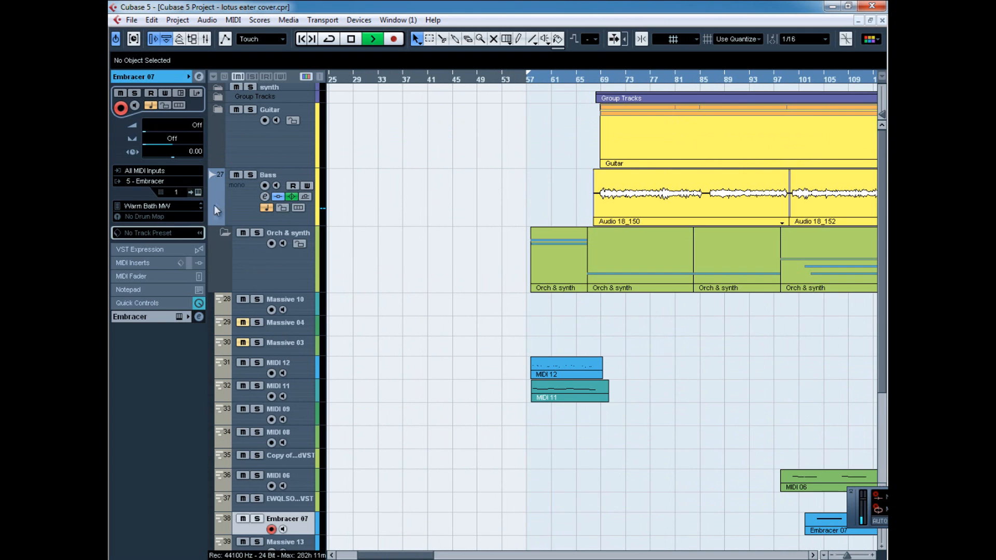
{"action": "left_click", "coordinate": [222, 235]}
{"action": "left_click", "coordinate": [223, 235]}
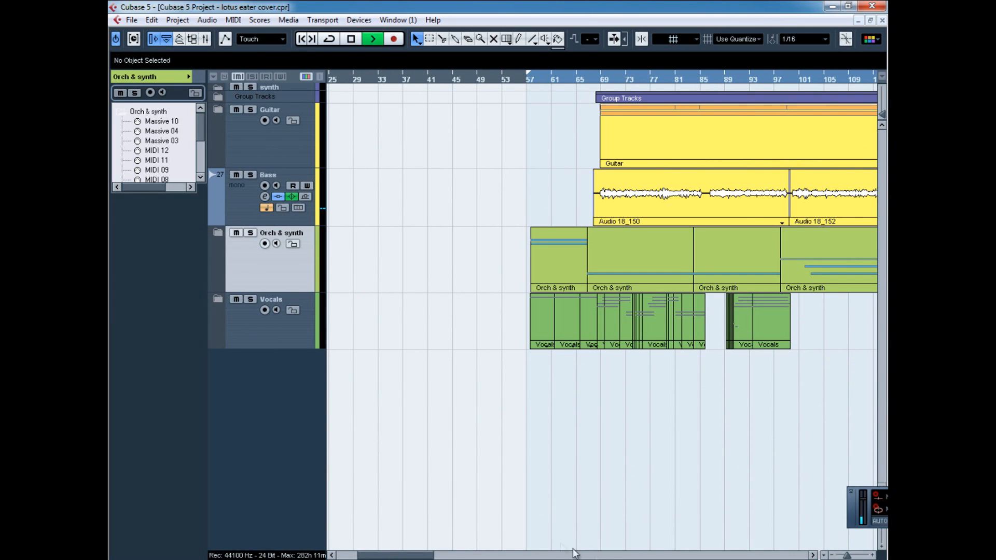
Look over the overall arrangement of the guitar, bass, orchestra/synth and vocal tracks from about bar 57 to bar 321.
{"action": "left_click_drag", "start_coordinate": [406, 556], "coordinate": [435, 556]}
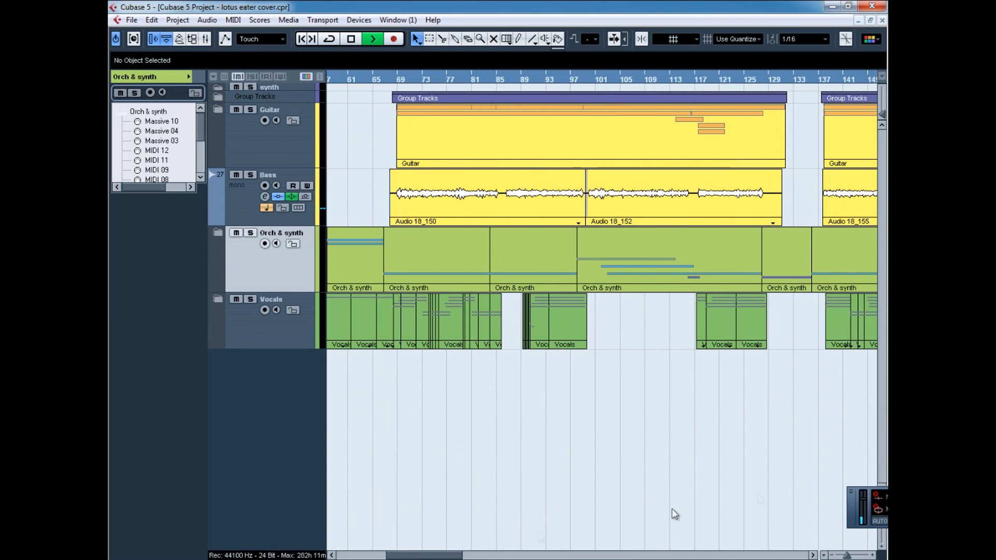
{"action": "left_click_drag", "start_coordinate": [847, 556], "coordinate": [844, 556]}
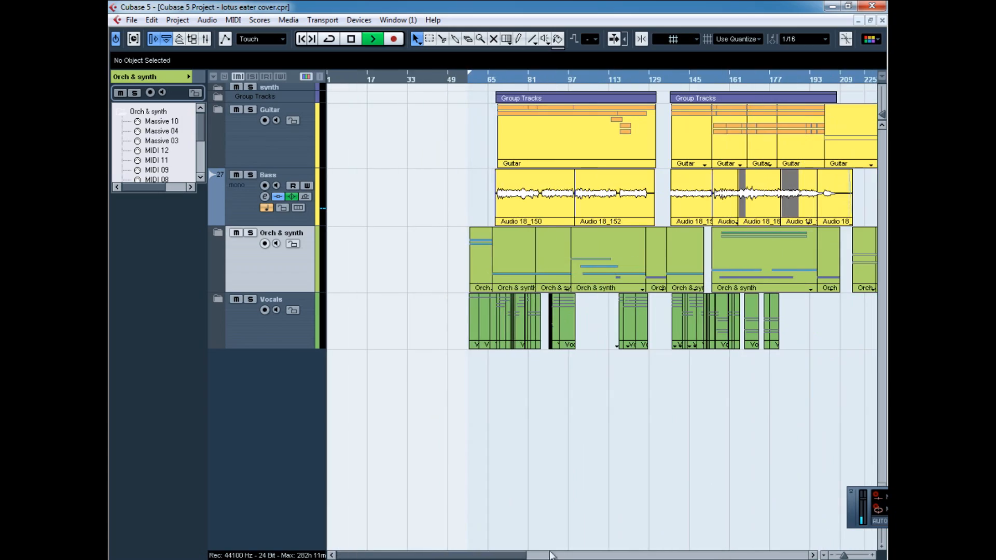
{"action": "left_click_drag", "start_coordinate": [487, 557], "coordinate": [535, 555]}
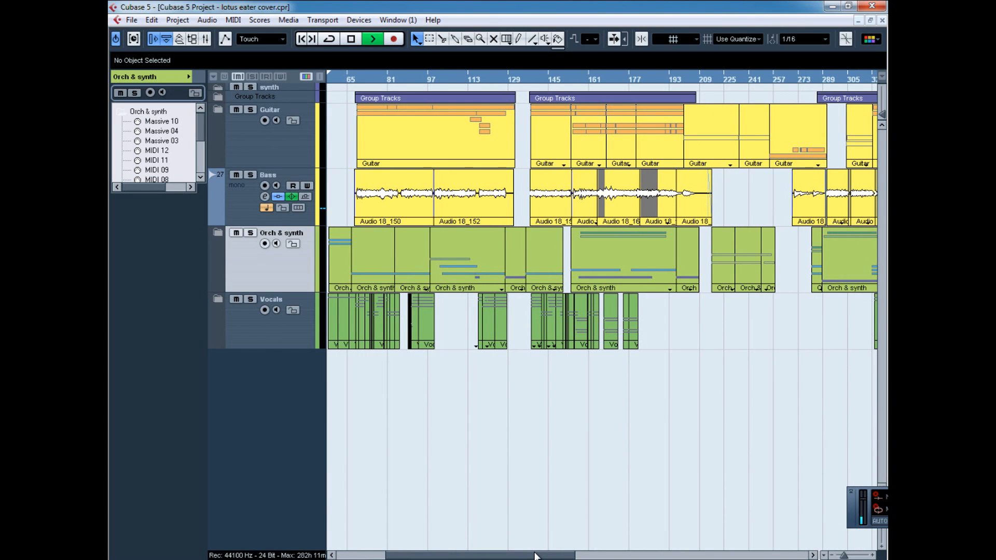
{"action": "left_click_drag", "start_coordinate": [489, 556], "coordinate": [478, 535]}
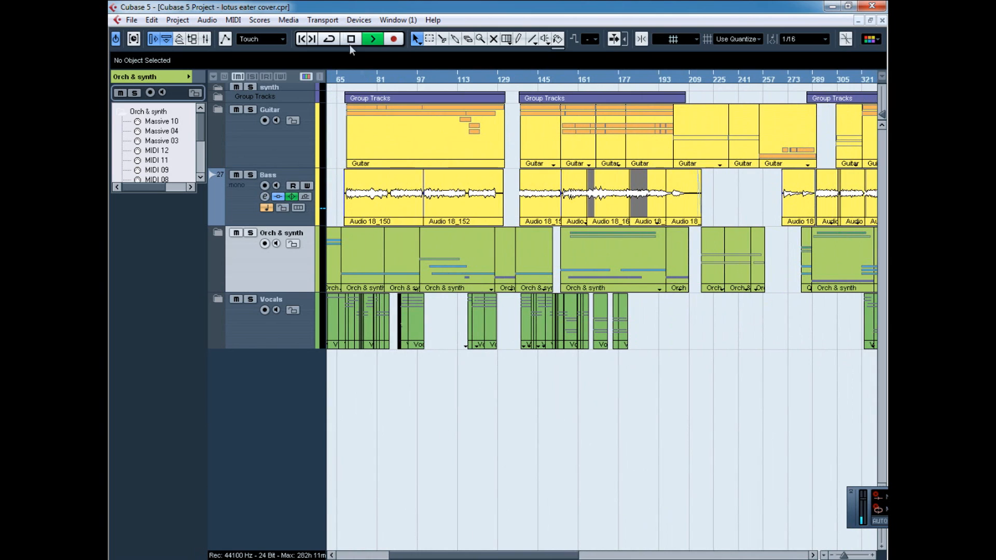